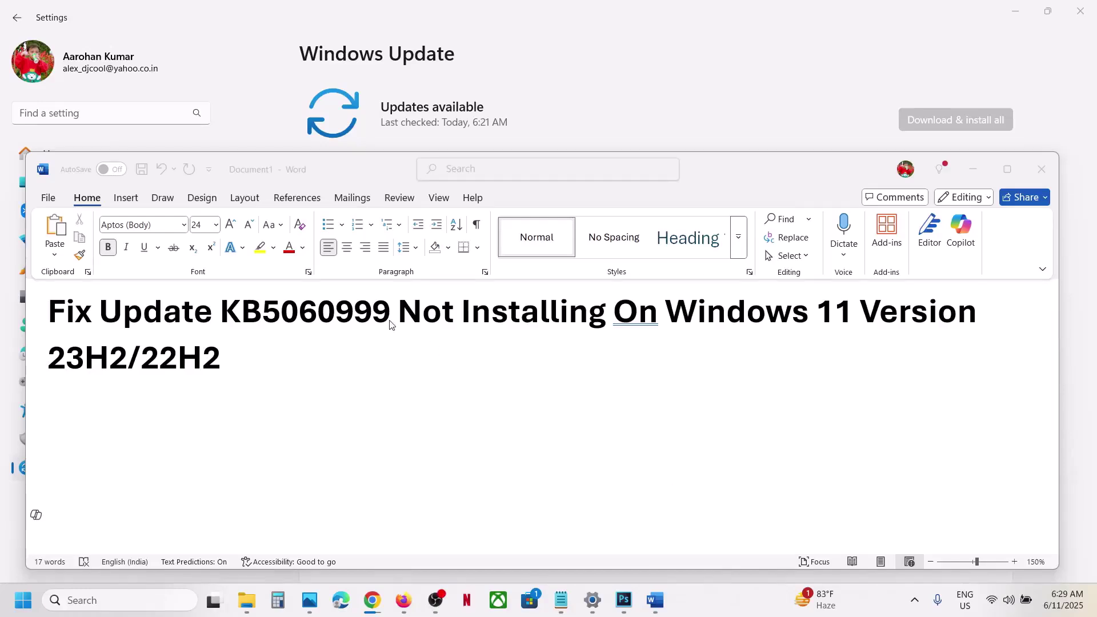
Select KB5060999 in the Word title and bring the Windows Update settings forward
double_click(327, 316)
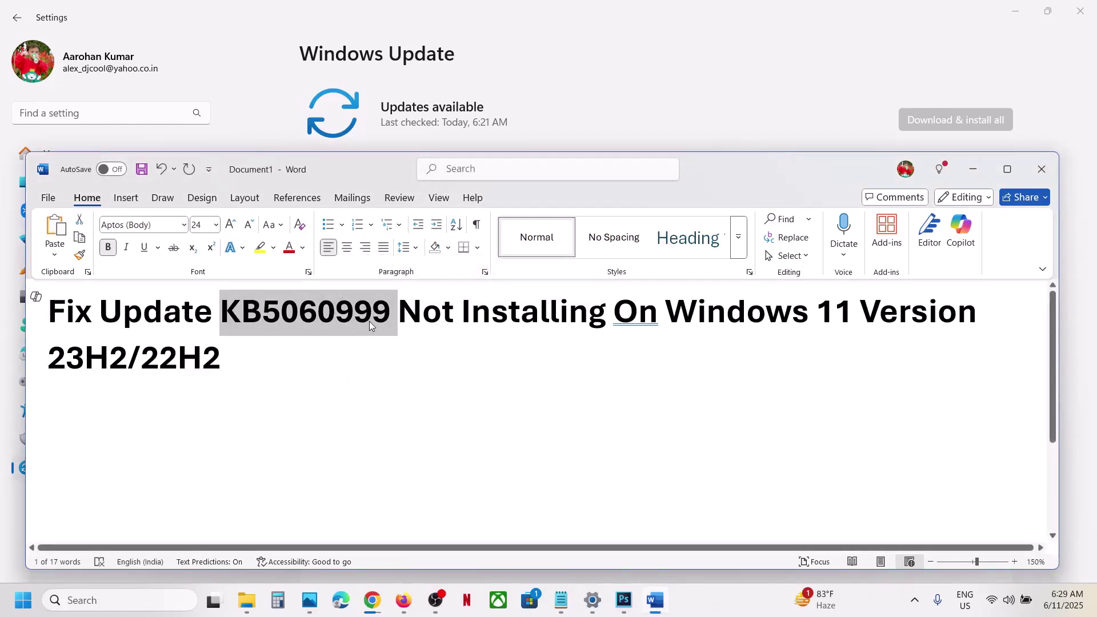
click(617, 81)
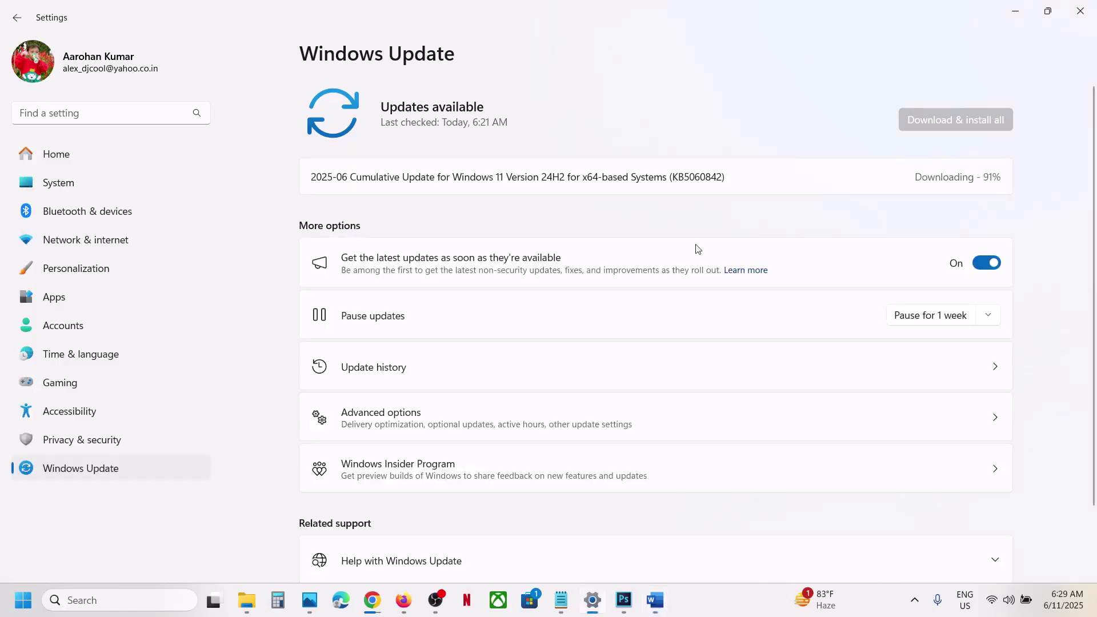
Pause Windows updates for 1 week, then resume them
click(909, 323)
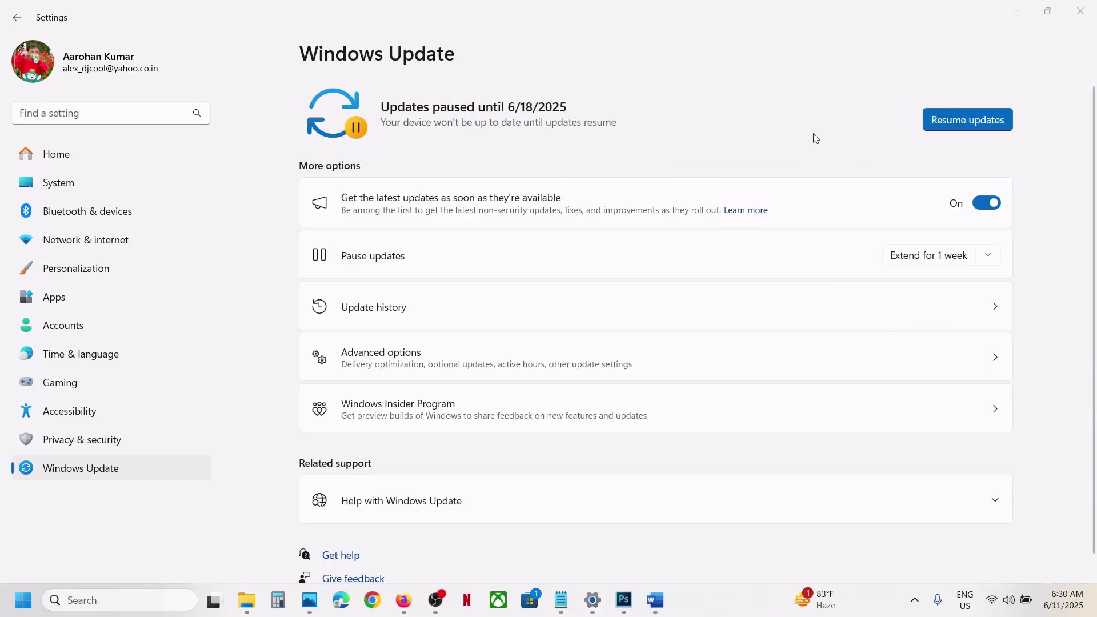
click(957, 119)
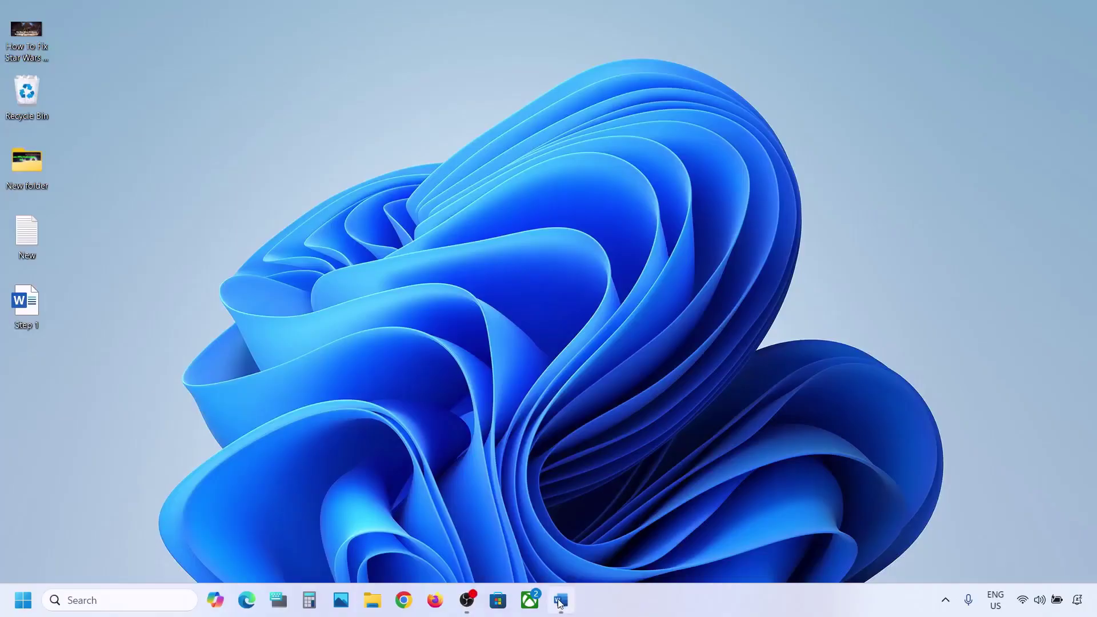
Highlight Step 1, Start App Readiness Service, in Word, then open Services via search
click(562, 600)
drag(362, 229, 657, 231)
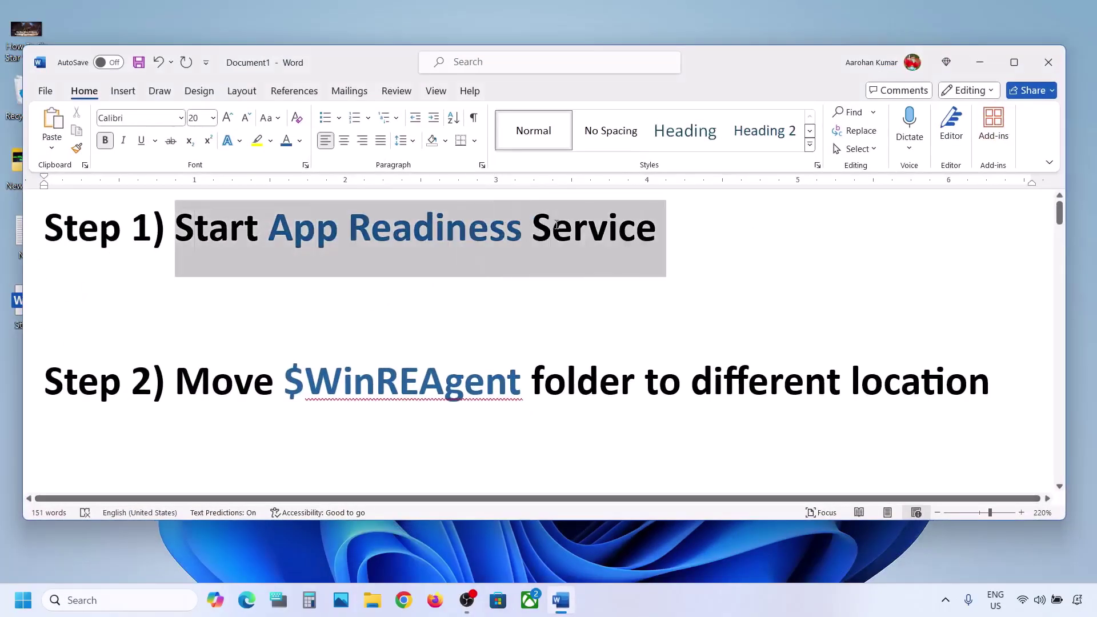
click(84, 599)
text(services)
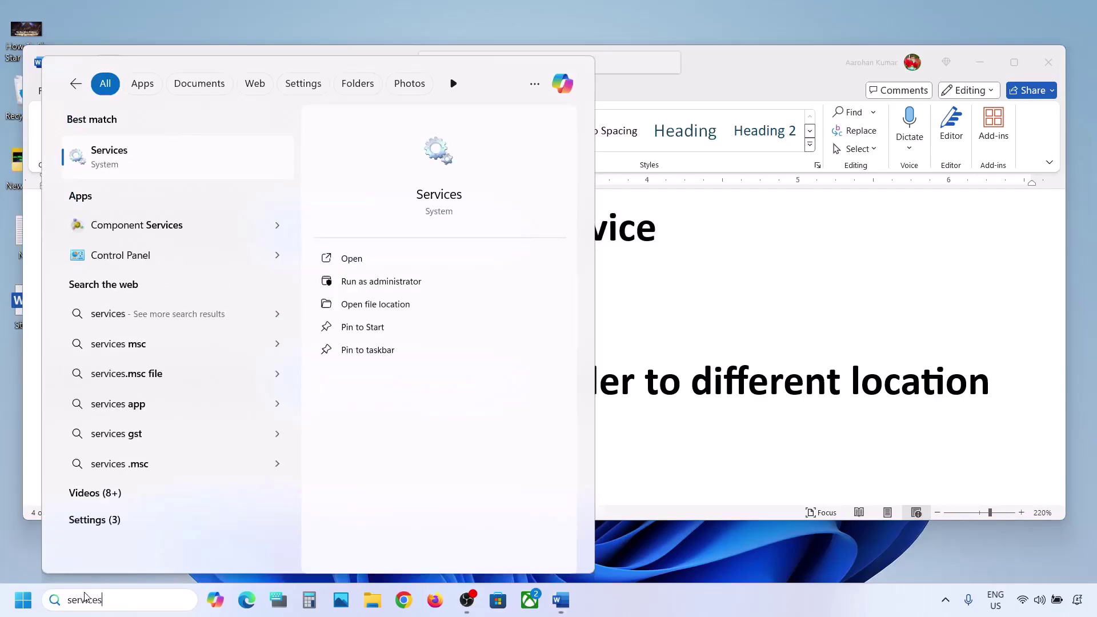
click(193, 152)
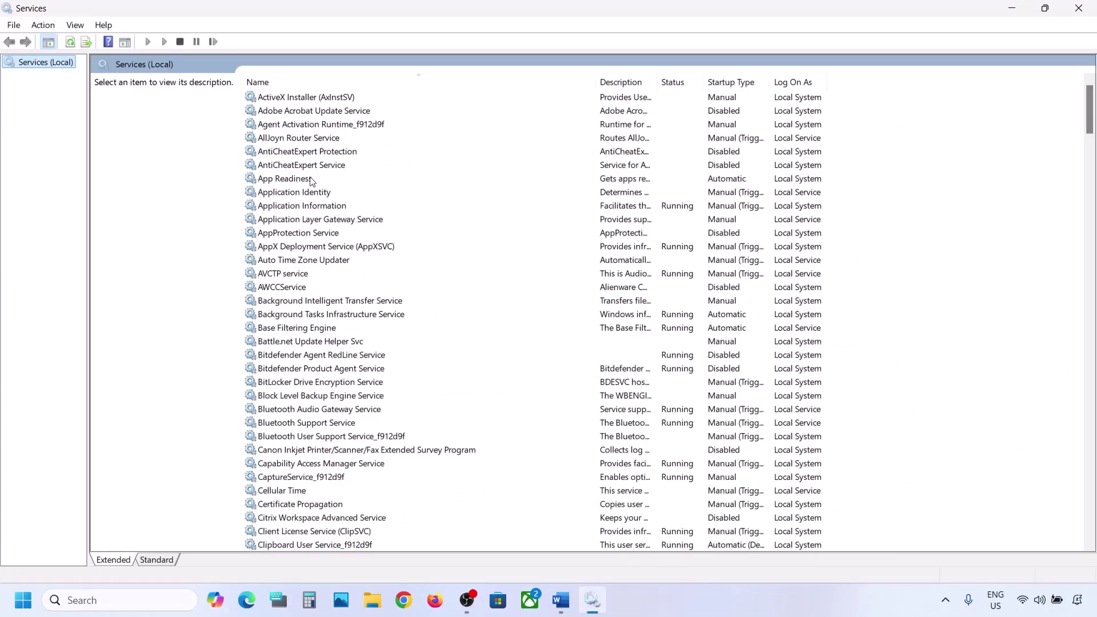
Set App Readiness startup type to Automatic, start the service, and return to the Word notes
click(311, 179)
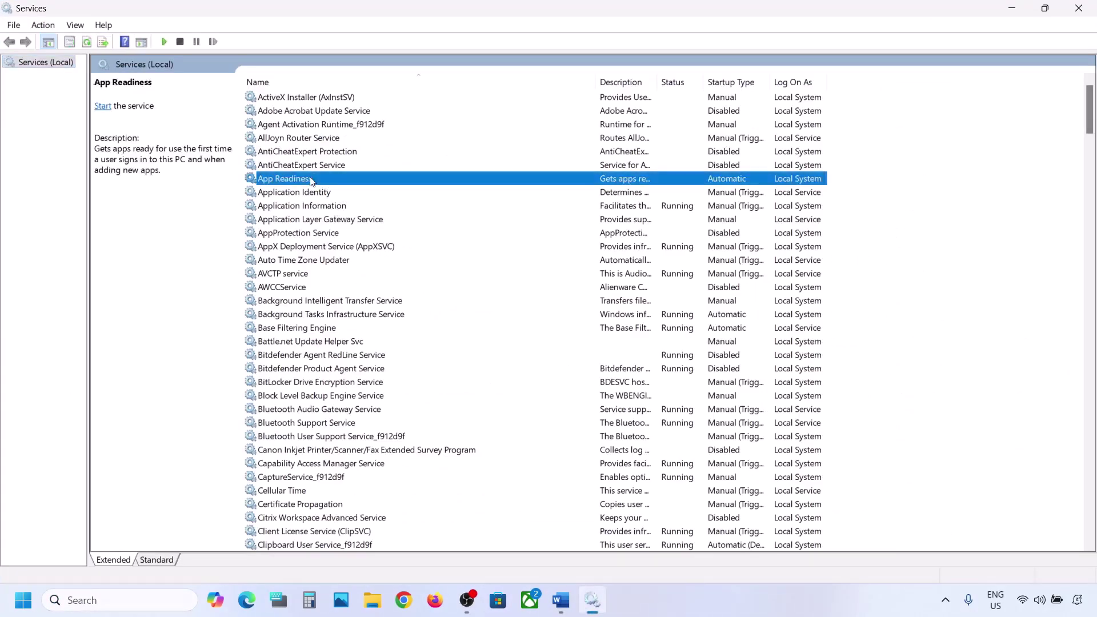
double_click(341, 182)
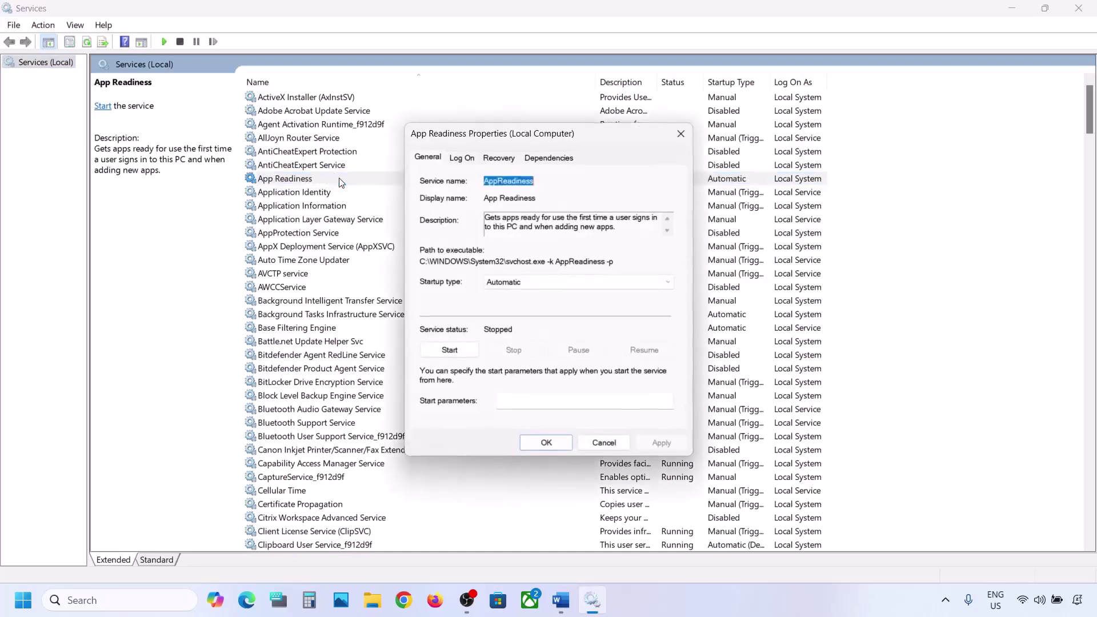
click(509, 283)
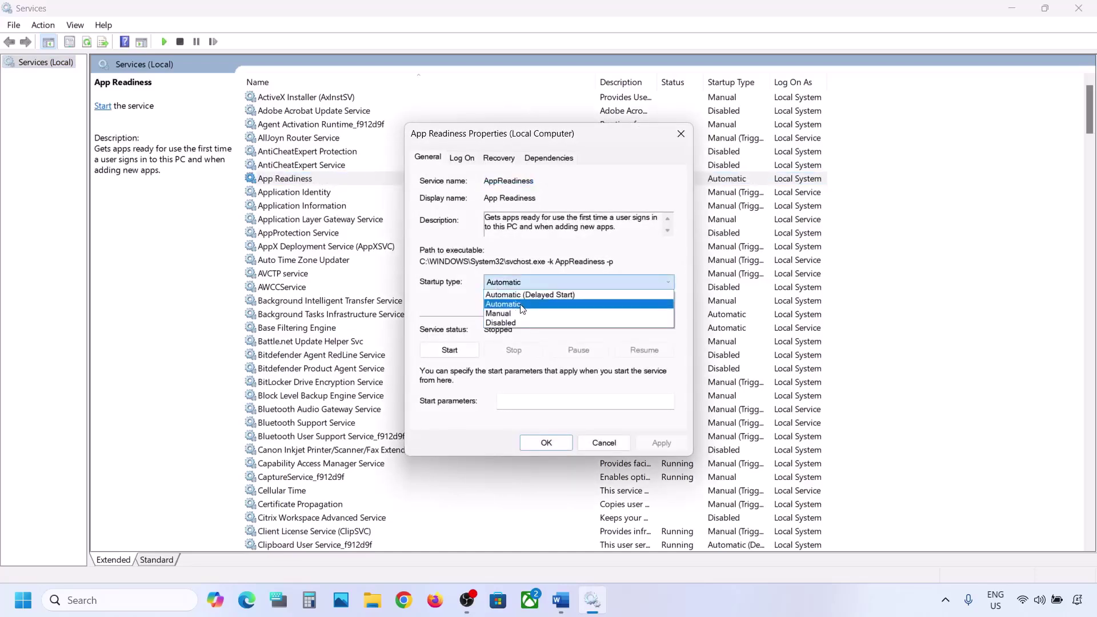
click(522, 304)
click(661, 443)
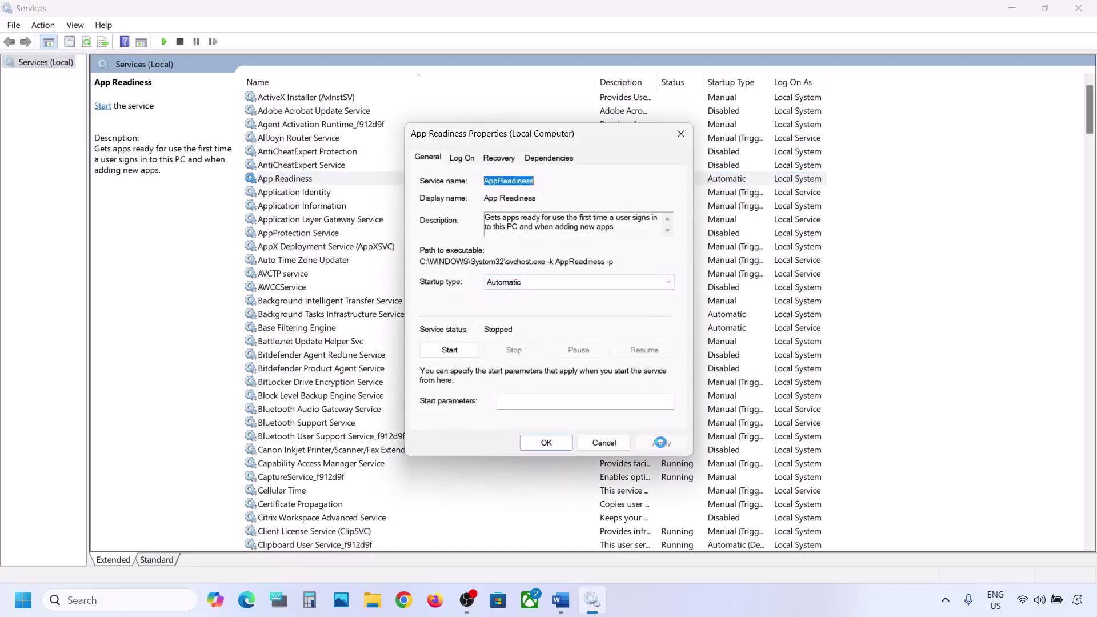
click(449, 350)
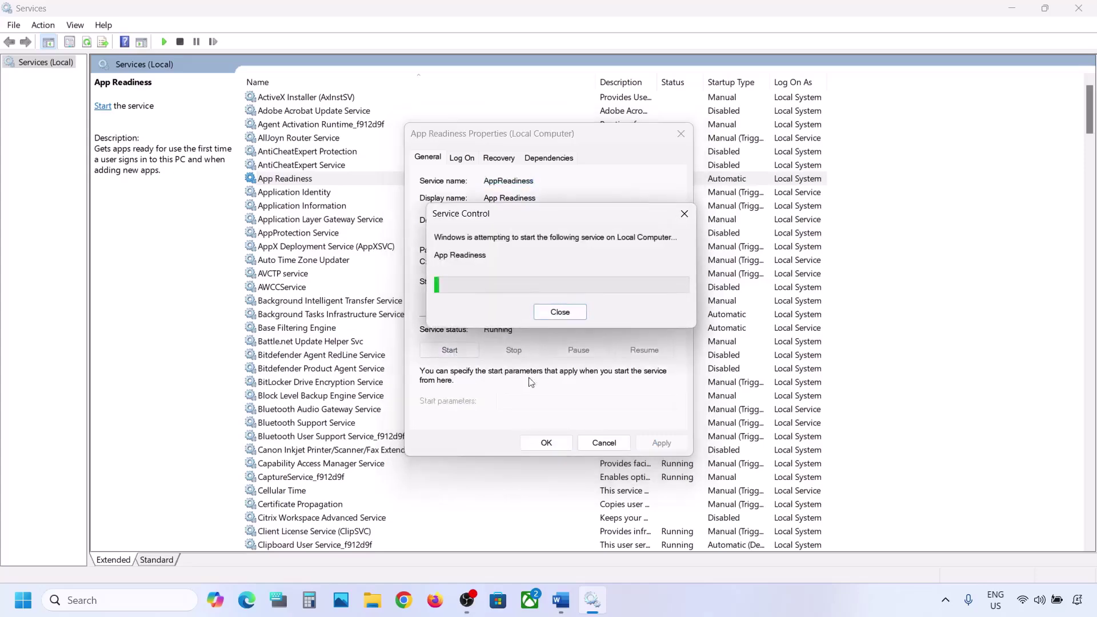
click(545, 442)
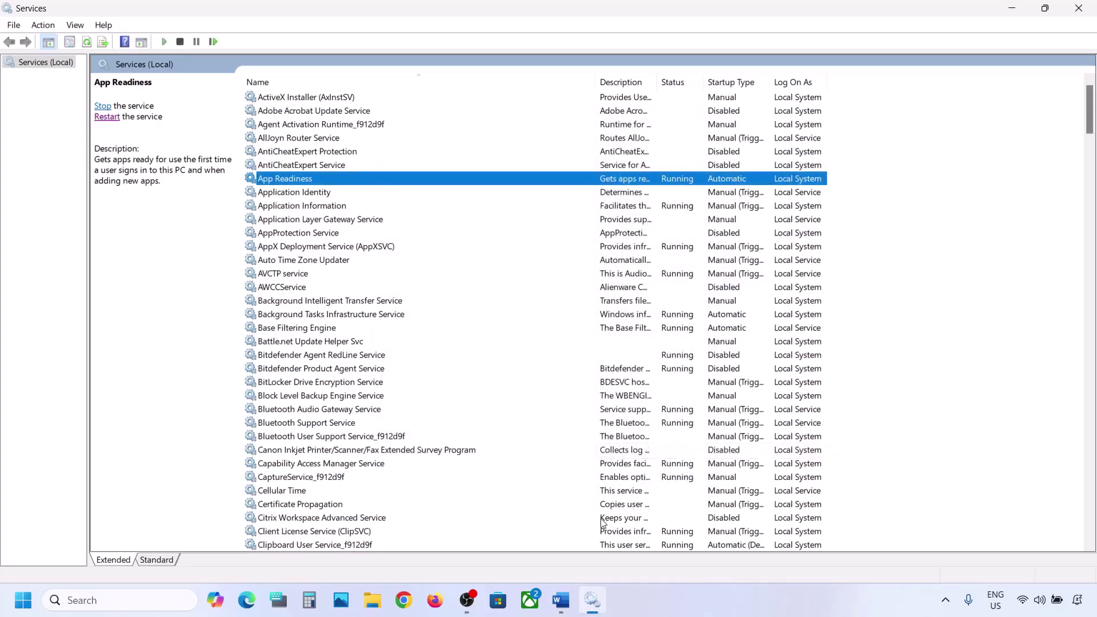
click(561, 608)
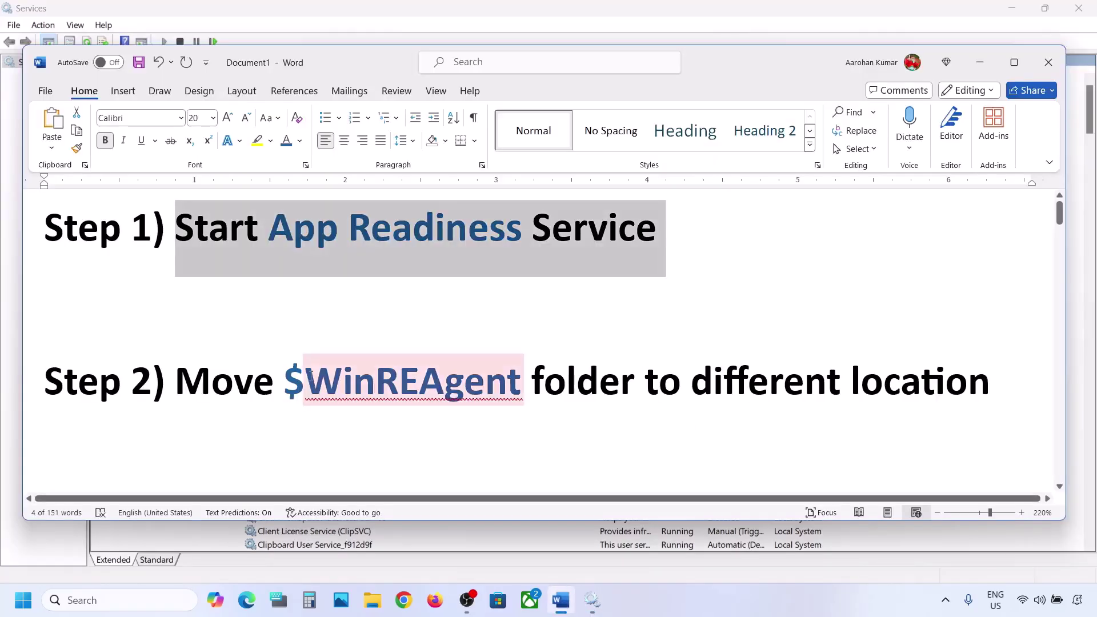
Open the OS (C:) drive in File Explorer and select the $WinREAgent folder
double_click(291, 380)
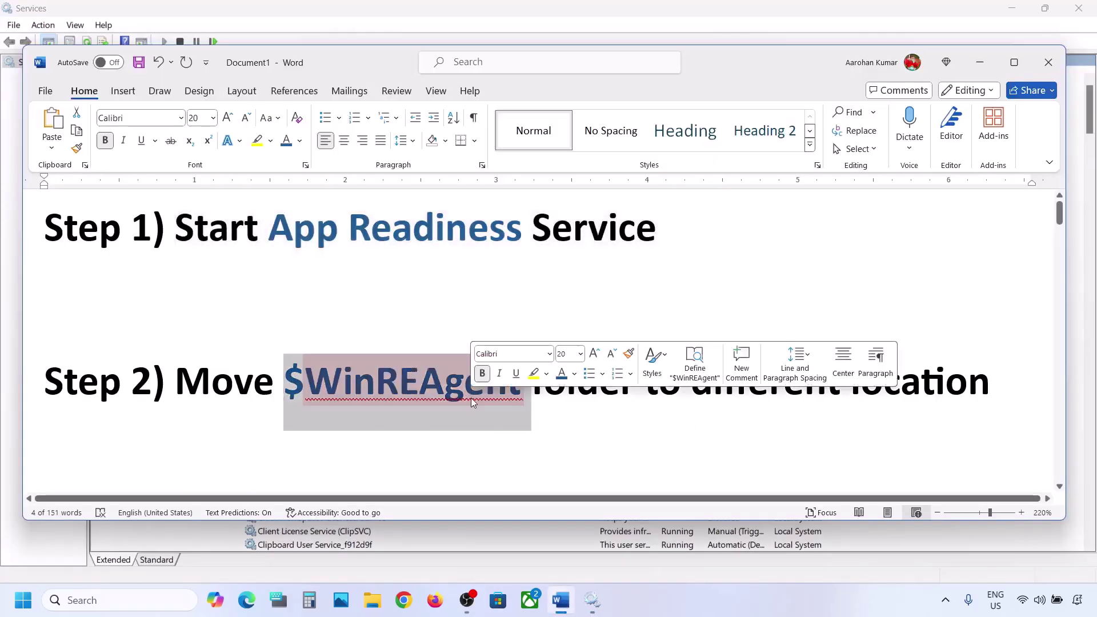
click(372, 600)
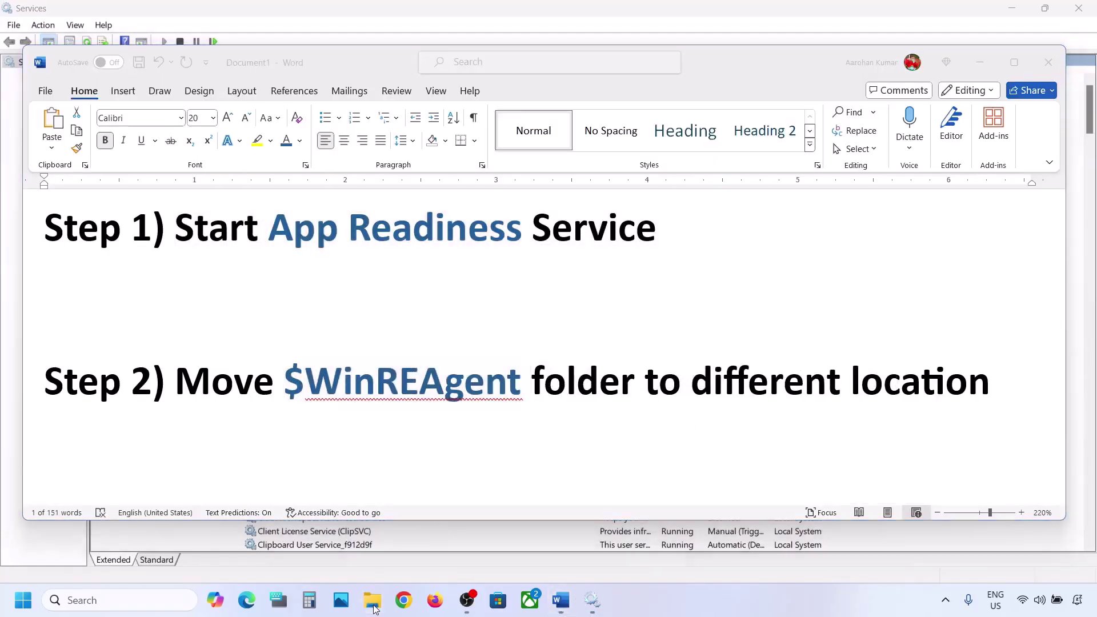
click(63, 329)
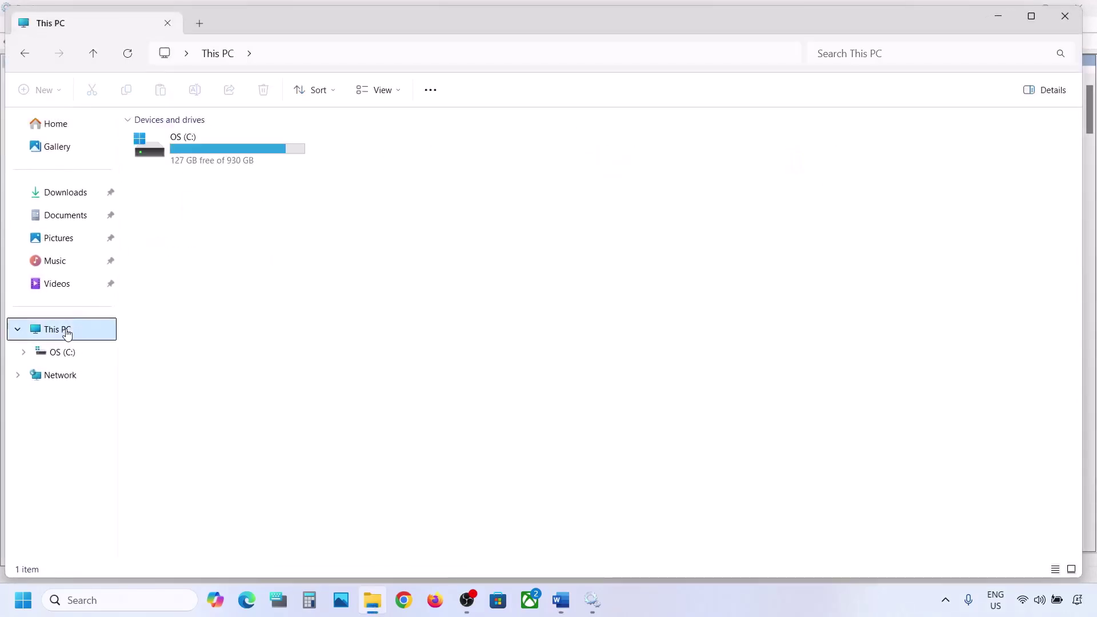
click(221, 160)
double_click(221, 160)
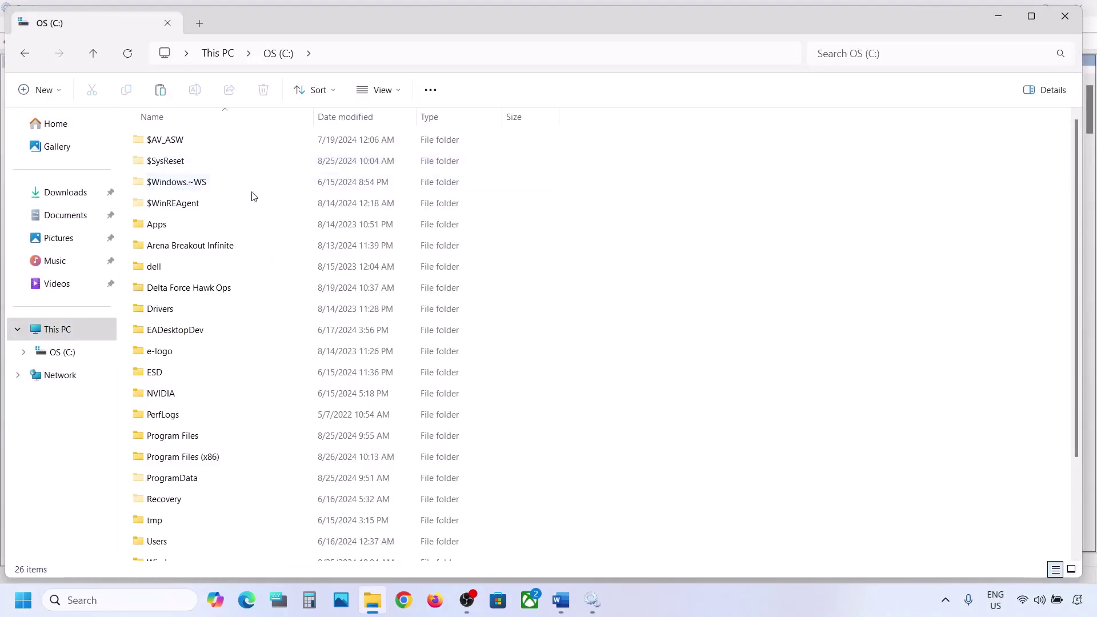
click(186, 207)
With hidden items shown, copy the $WinREAgent folder and show the desktop
mouse_move(200, 207)
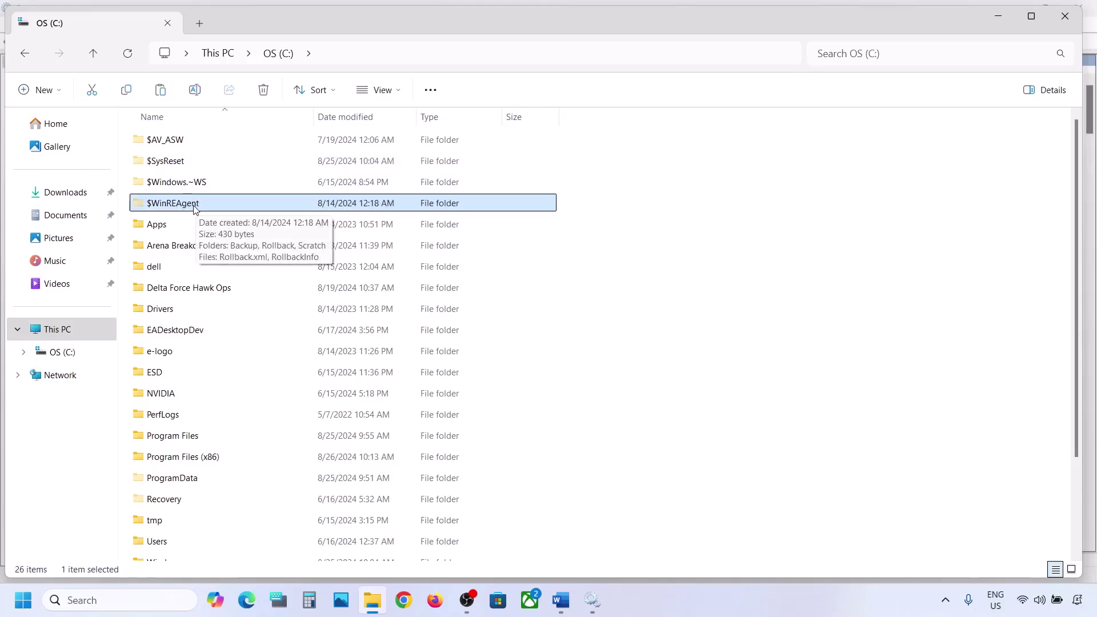
click(392, 89)
mouse_move(403, 360)
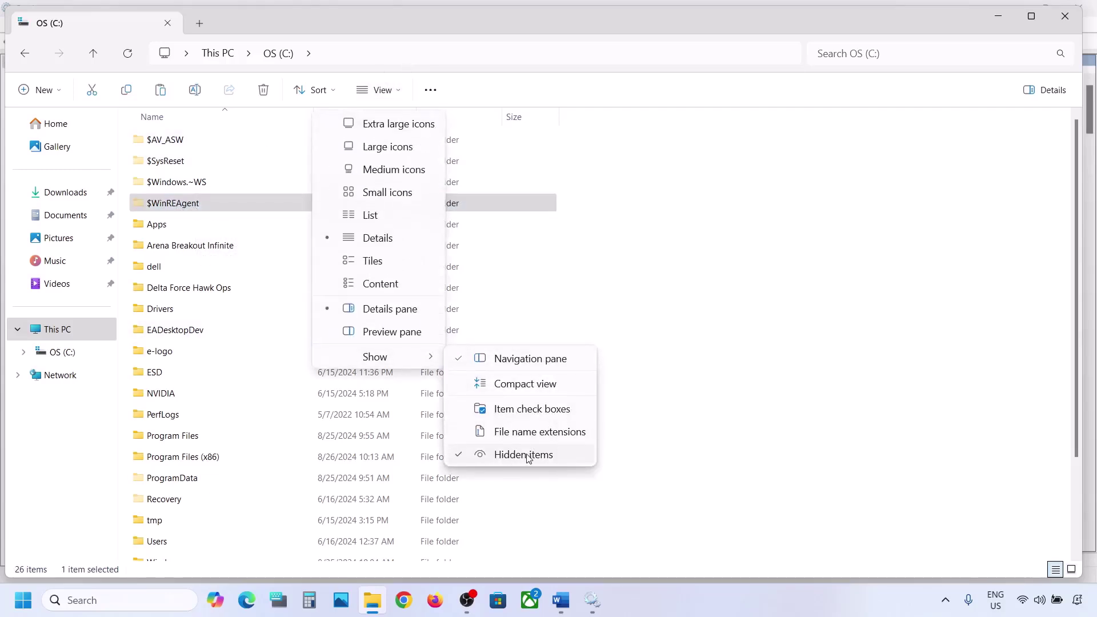
click(178, 206)
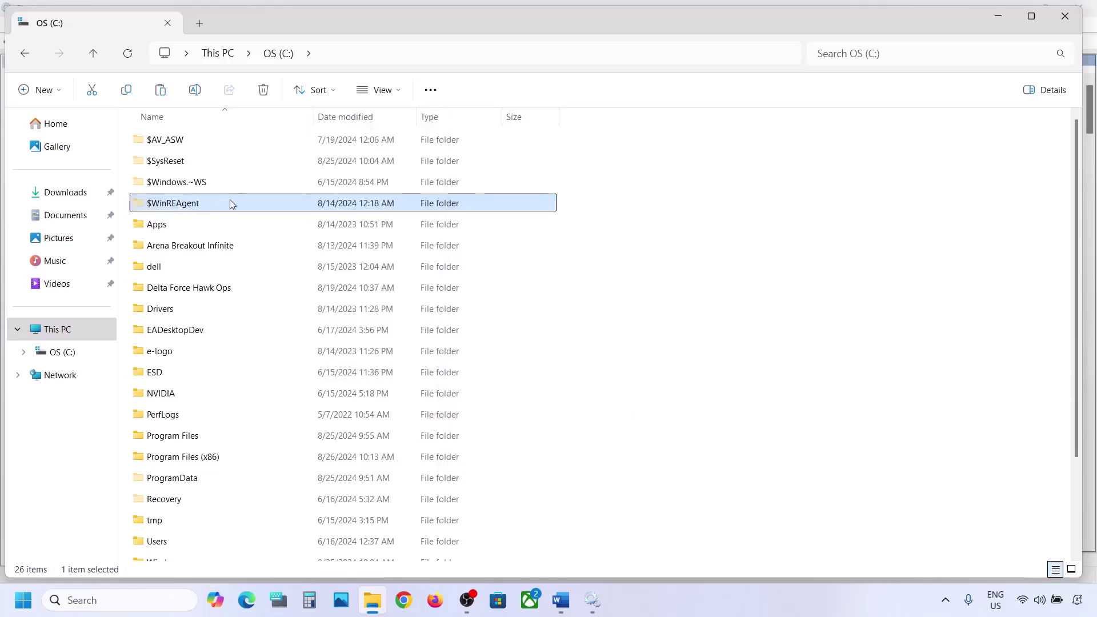
right_click(182, 206)
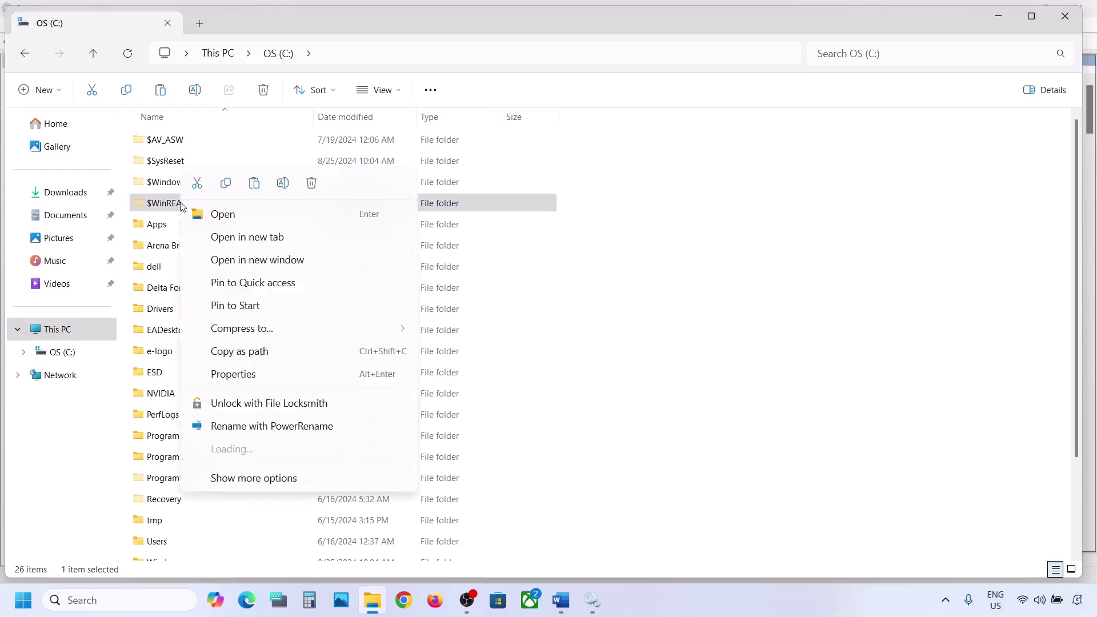
click(227, 184)
key(super+d)
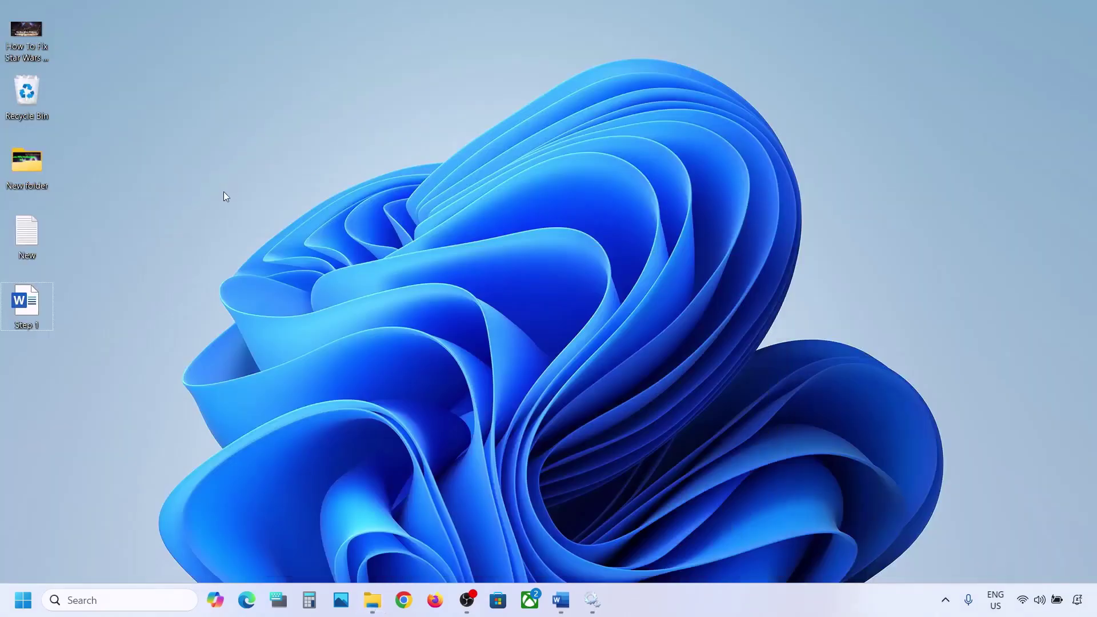
Paste $WinREAgent onto the desktop and delete the original folder from OS (C:)
key(ctrl+v)
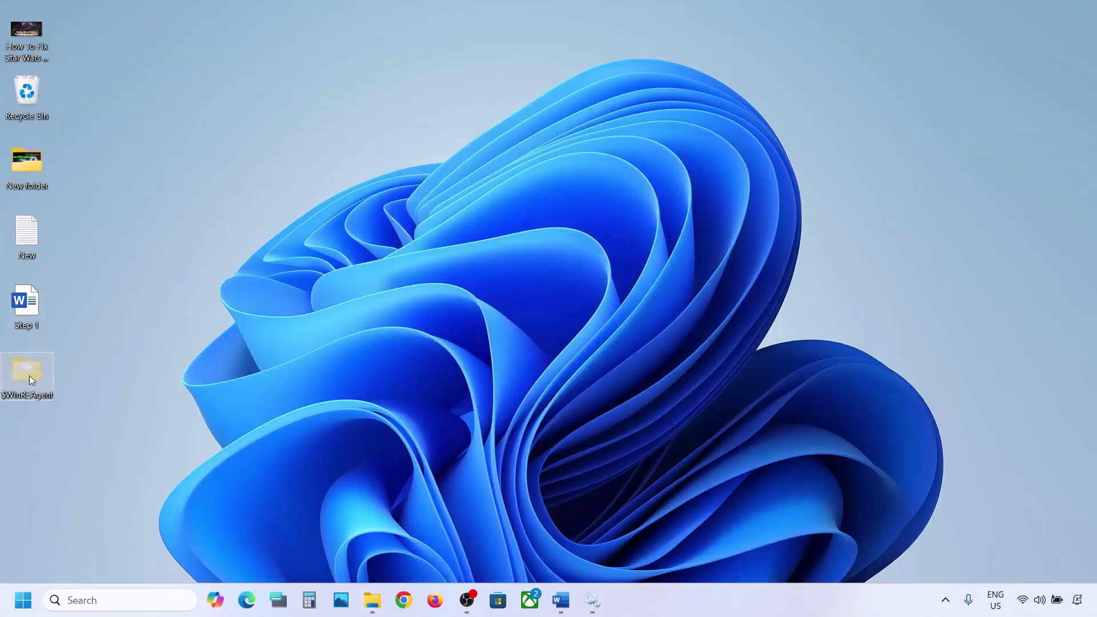
click(375, 598)
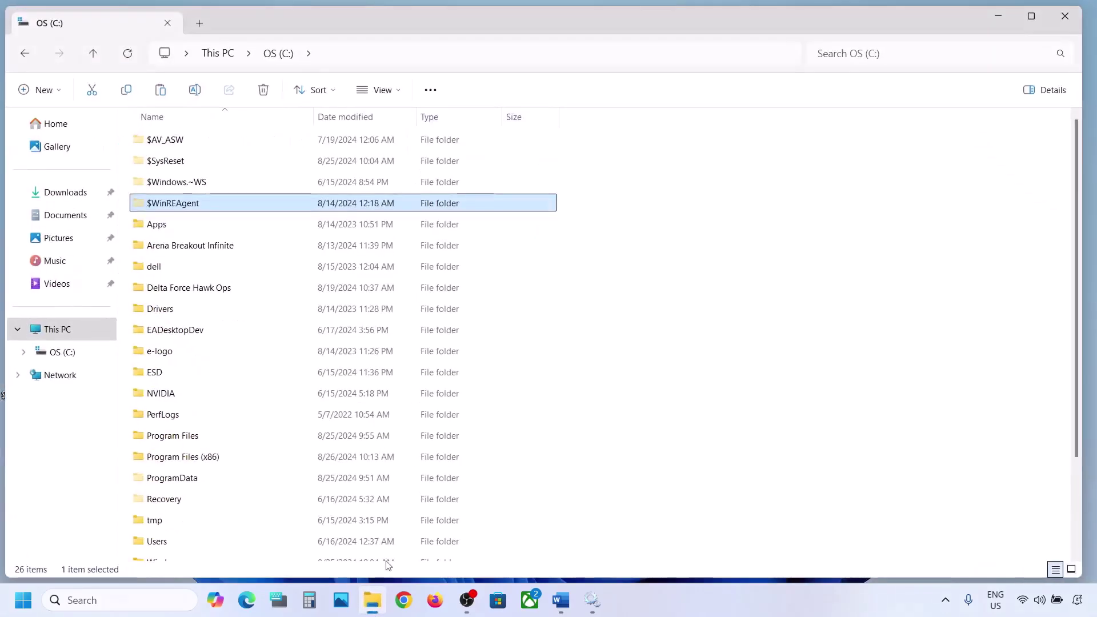
right_click(174, 204)
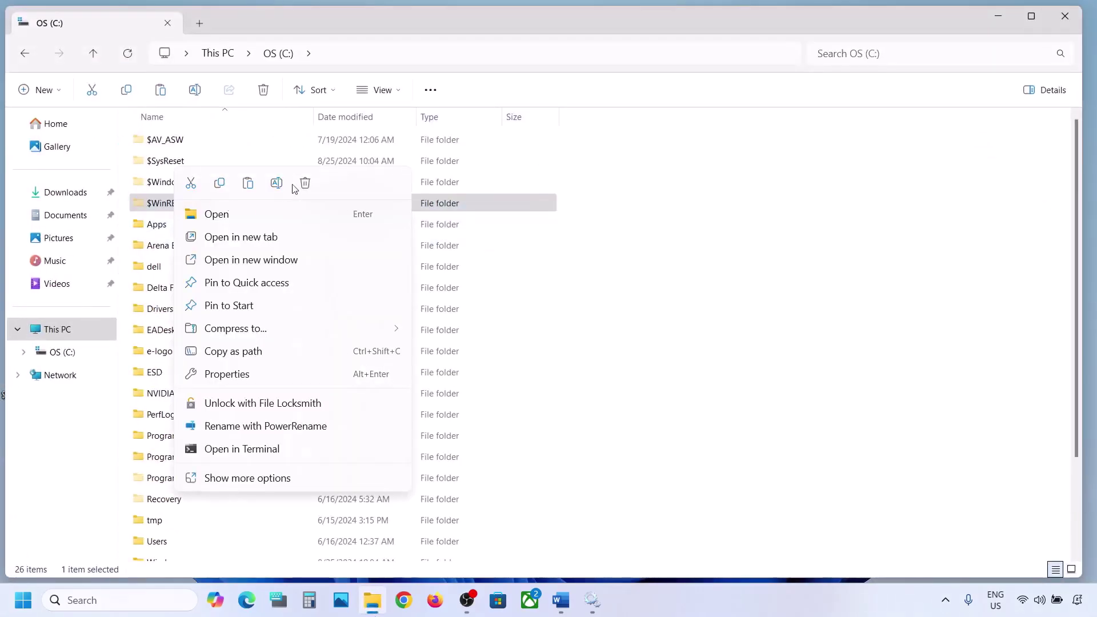
click(307, 188)
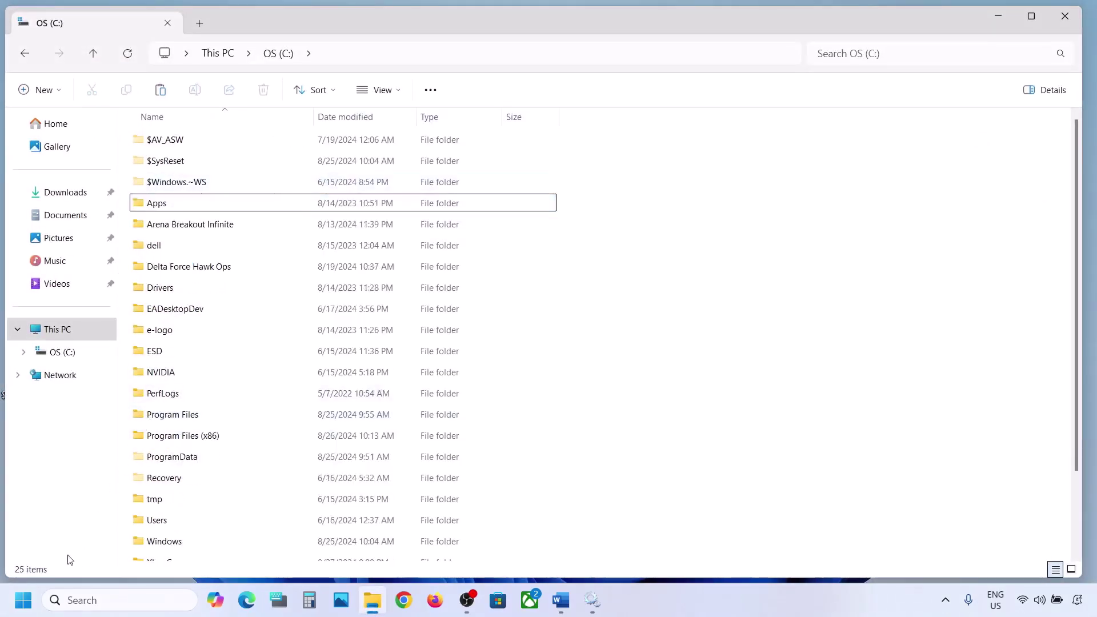
key(super+i)
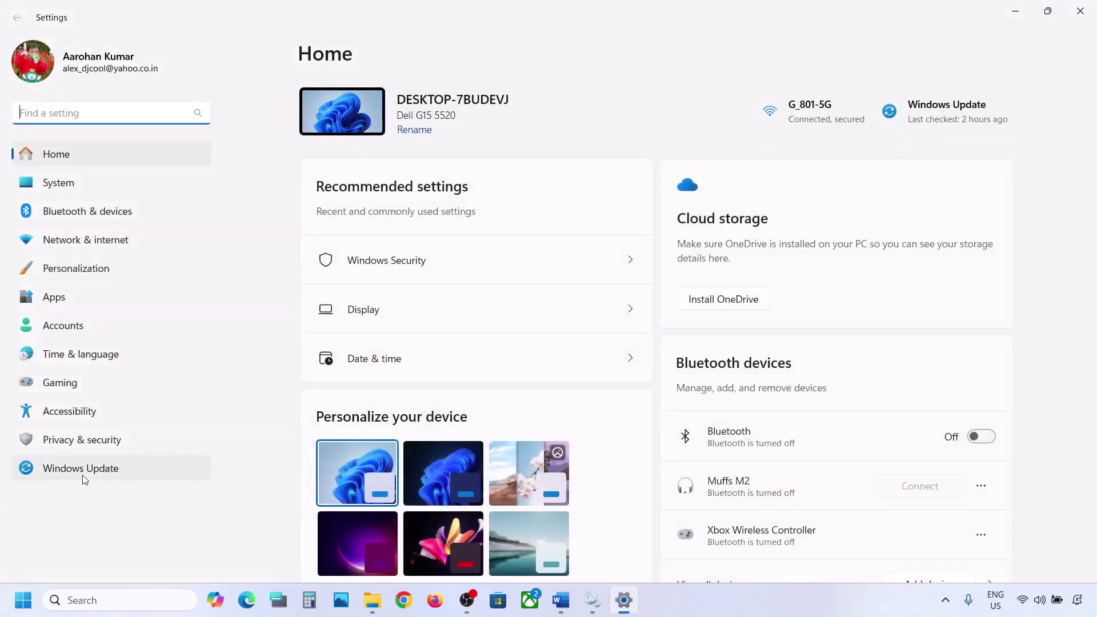
Confirm Windows Update is up to date, minimize Settings and File Explorer, and restart the PC
click(83, 474)
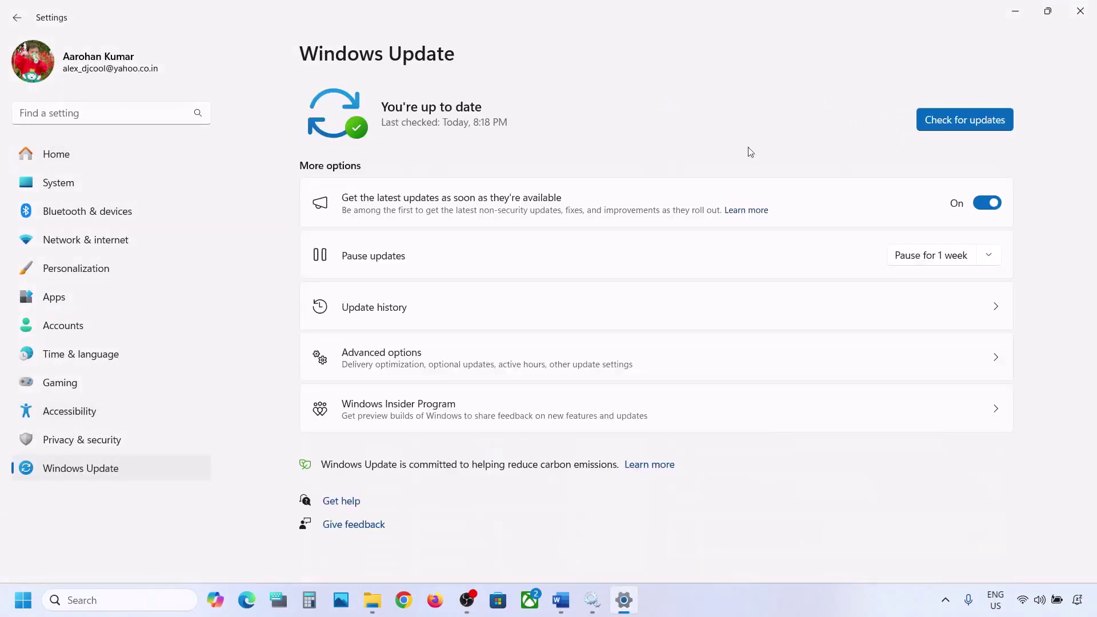
click(1016, 11)
click(998, 19)
key(super)
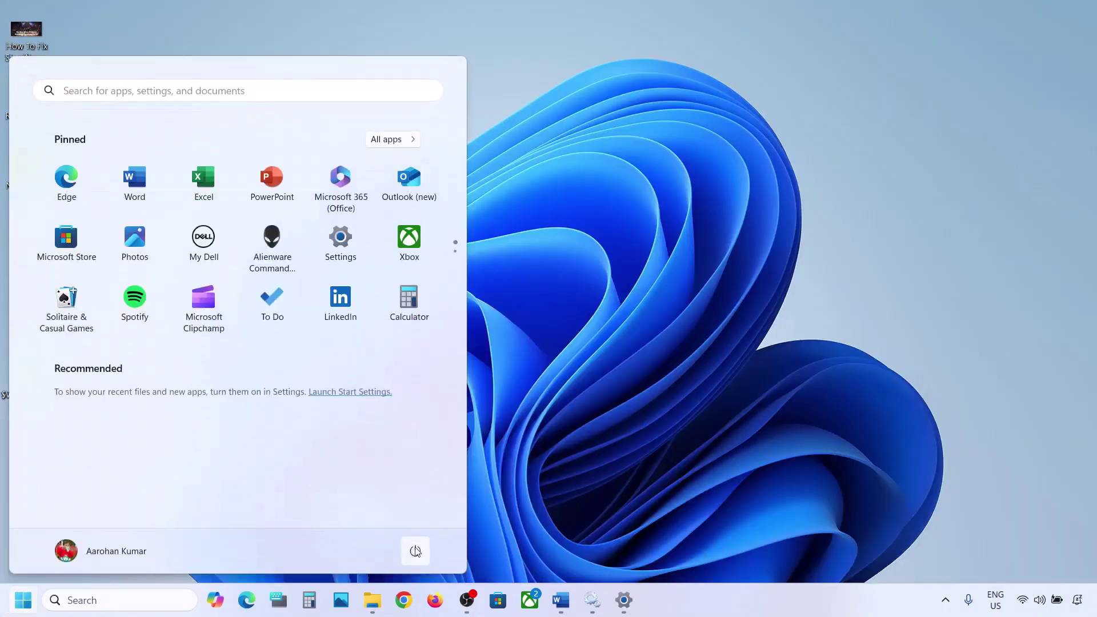
click(417, 549)
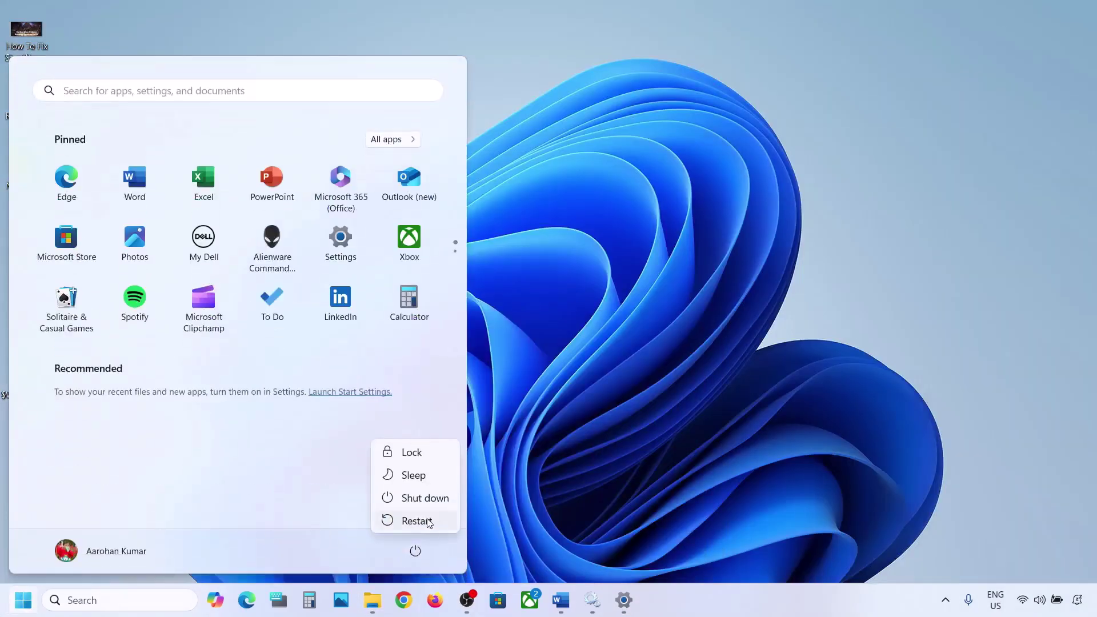
click(601, 419)
click(601, 419)
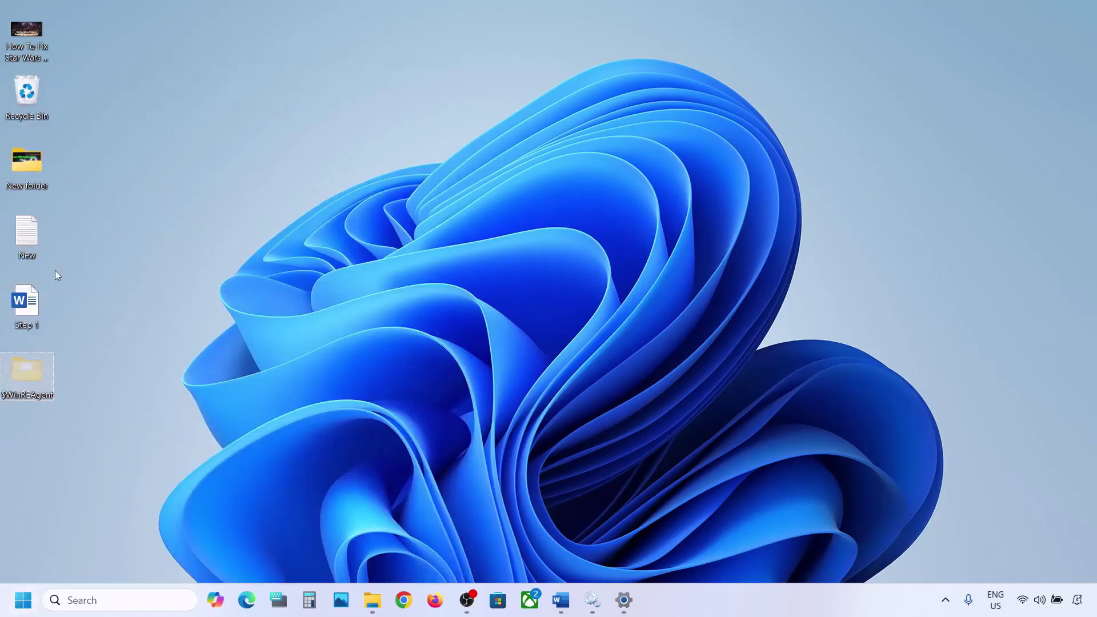
Cut $WinREAgent from the desktop and paste it into the root of OS (C:)
right_click(25, 368)
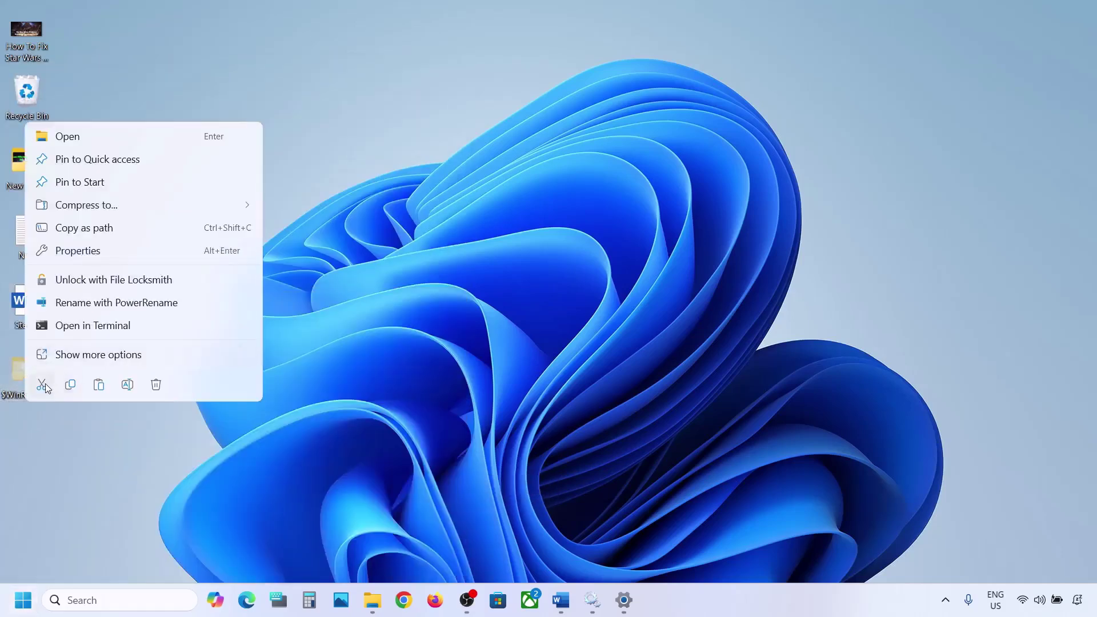
click(45, 383)
click(379, 609)
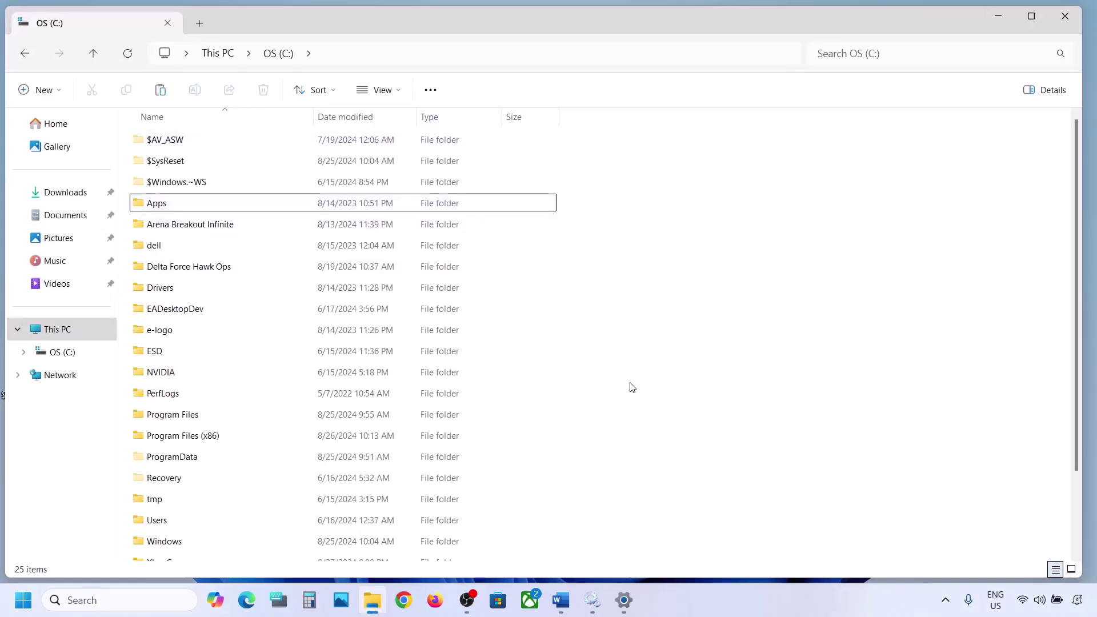
key(ctrl+v)
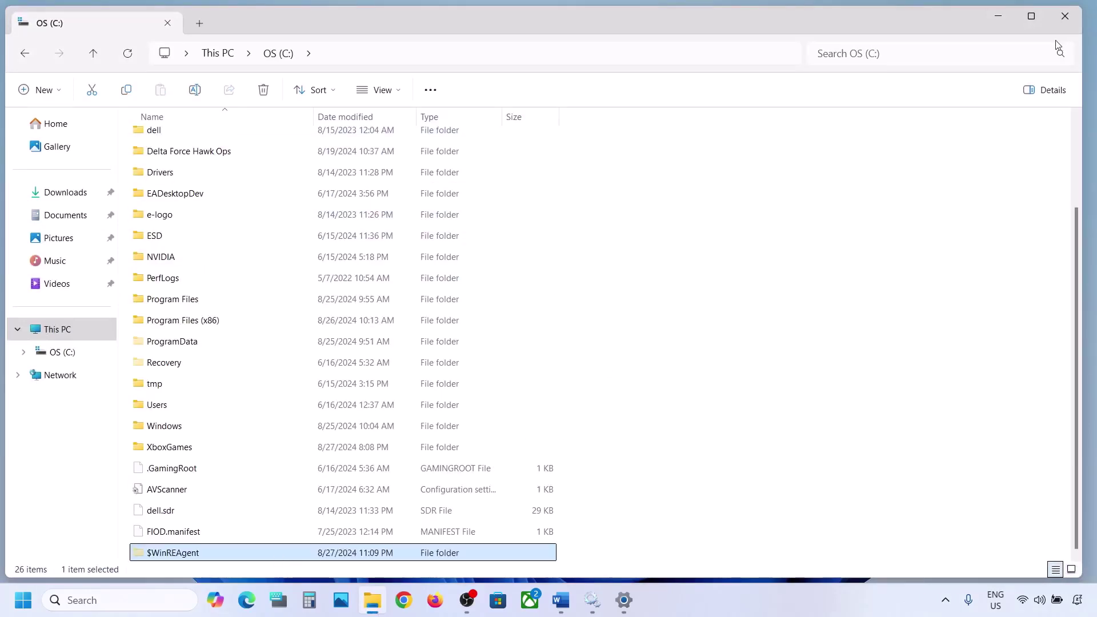
click(984, 23)
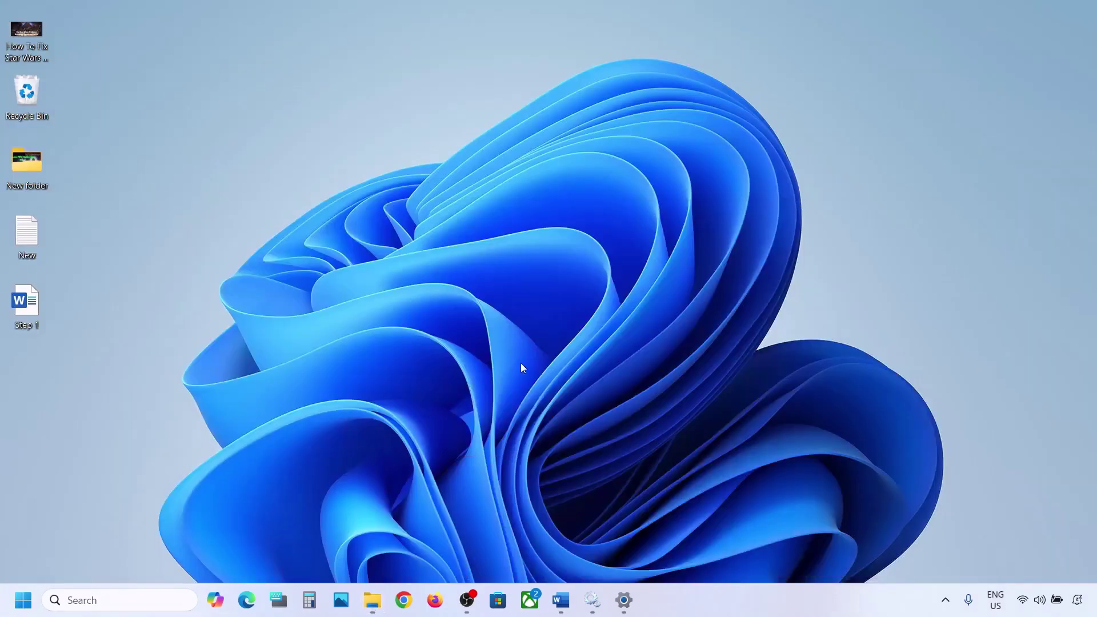
Scroll the Word notes to Step 3, Run Update Troubleshooter, and highlight it
click(561, 599)
scroll(348, 335, down, 2)
scroll(348, 336, down, 1)
drag(201, 322, 632, 303)
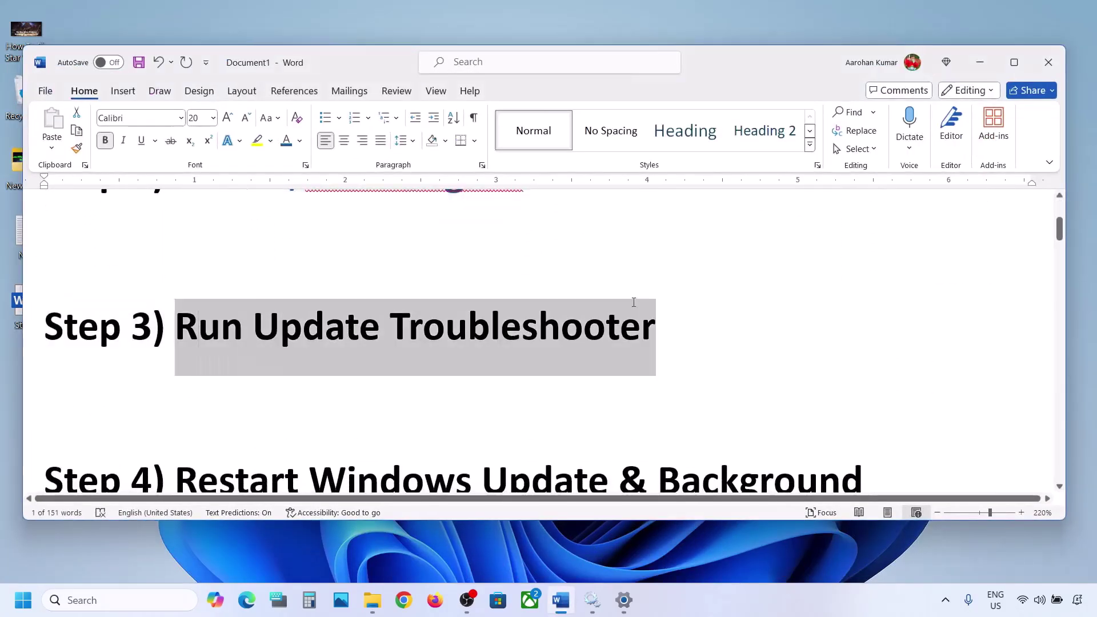
Run the Windows Update troubleshooter from System > Troubleshoot > Other troubleshooters
click(24, 601)
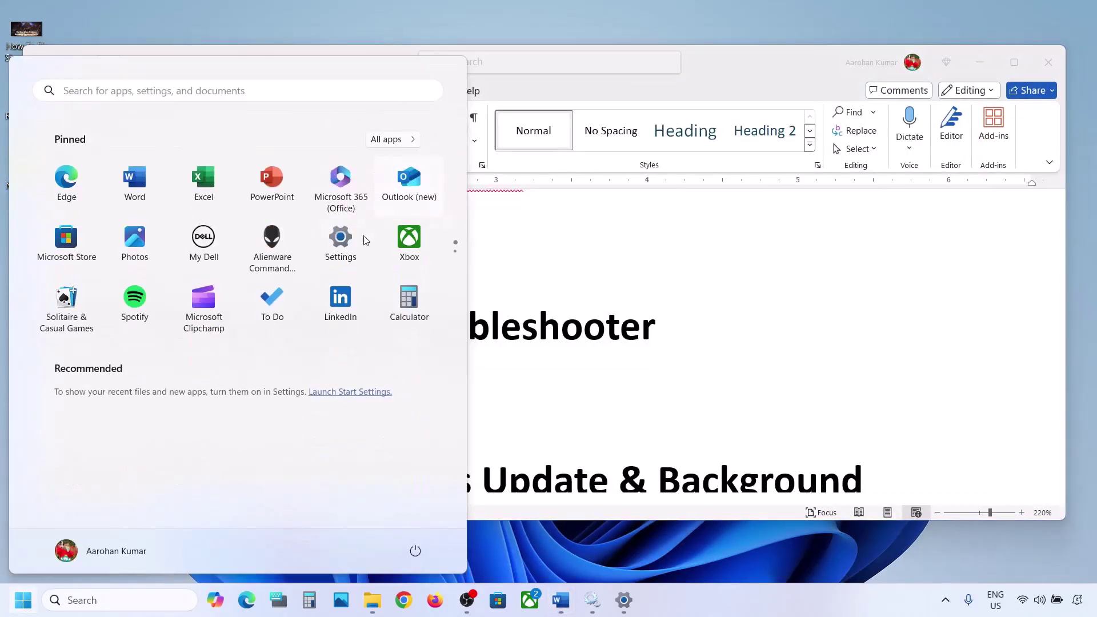
click(343, 240)
click(101, 183)
scroll(411, 276, down, 5)
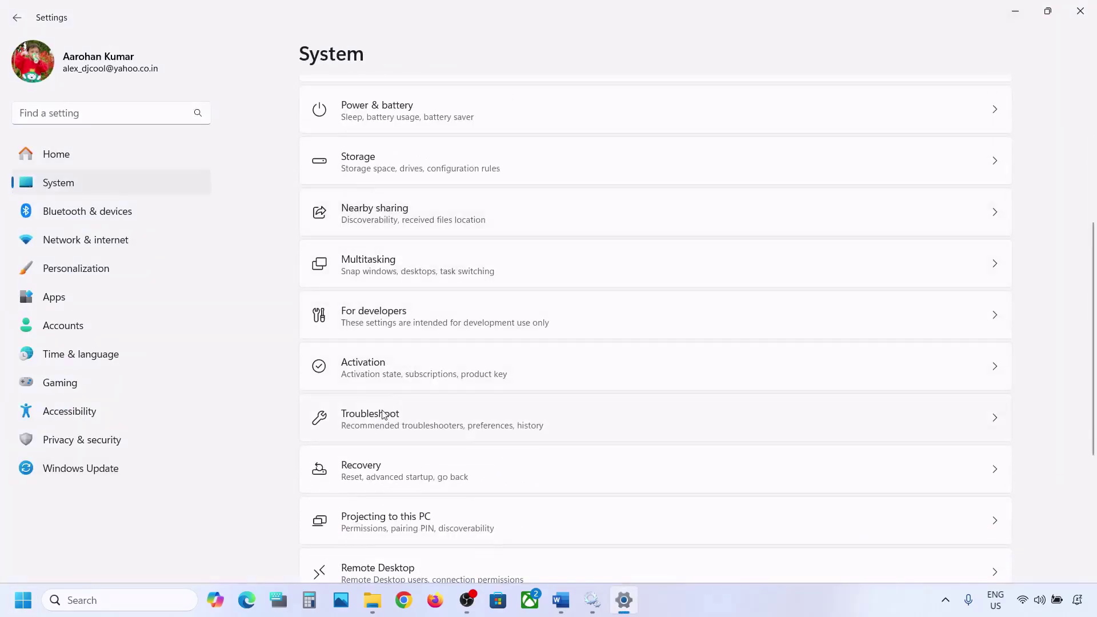
click(383, 415)
click(391, 239)
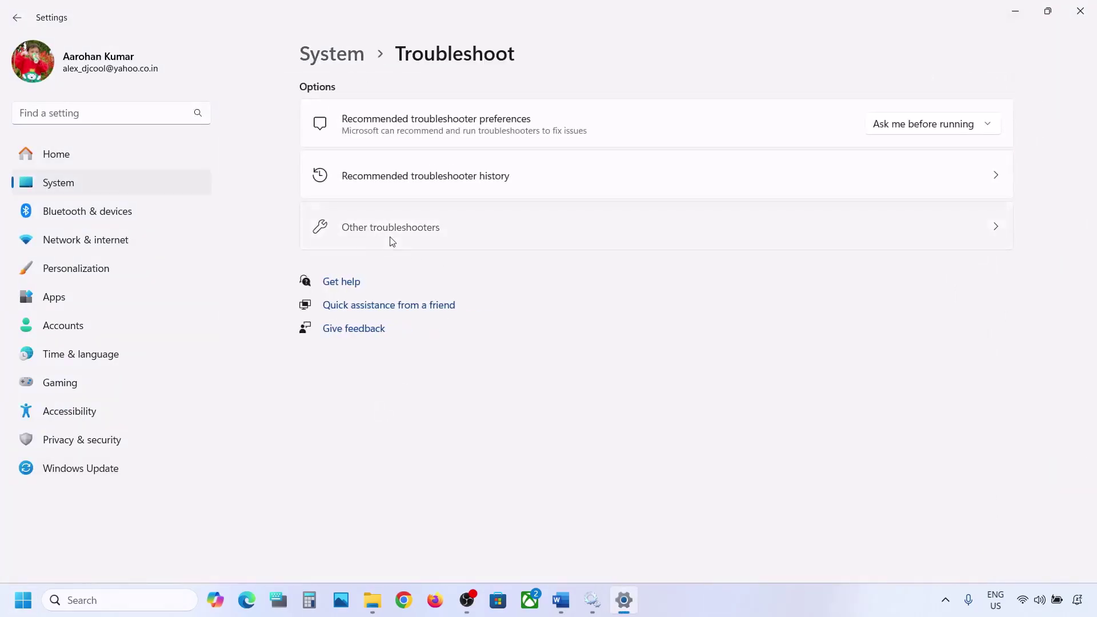
scroll(392, 241, down, 1)
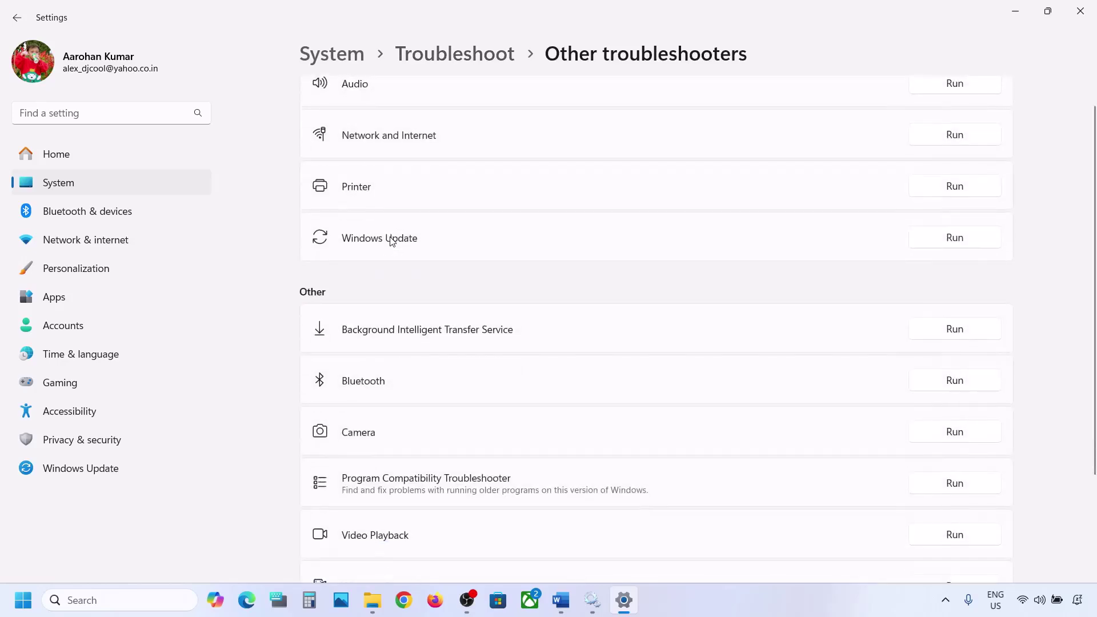
click(957, 249)
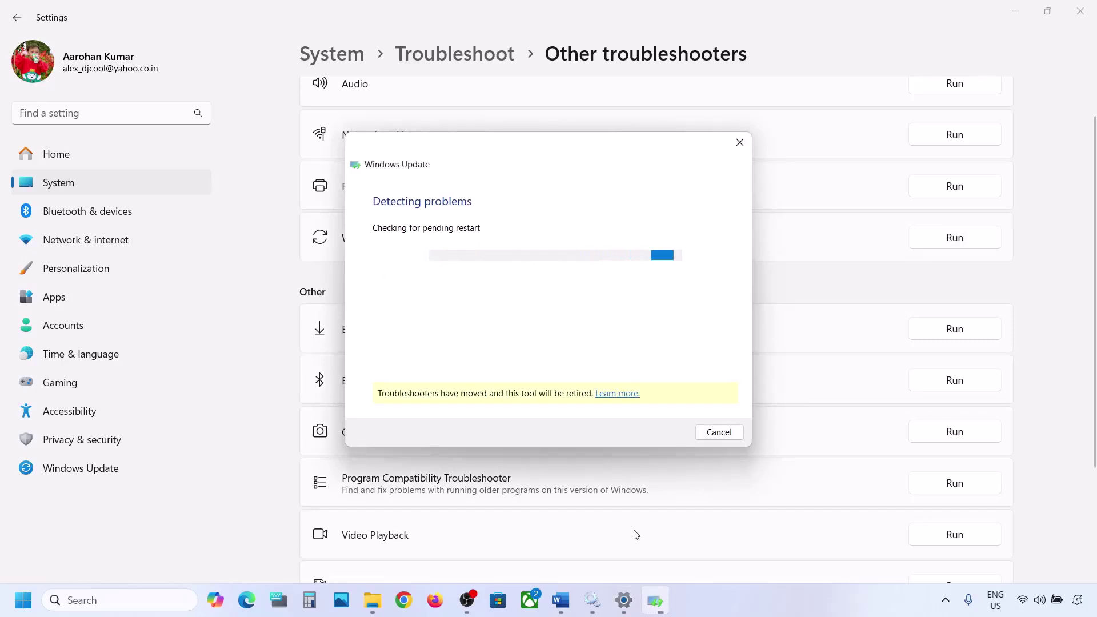
click(559, 601)
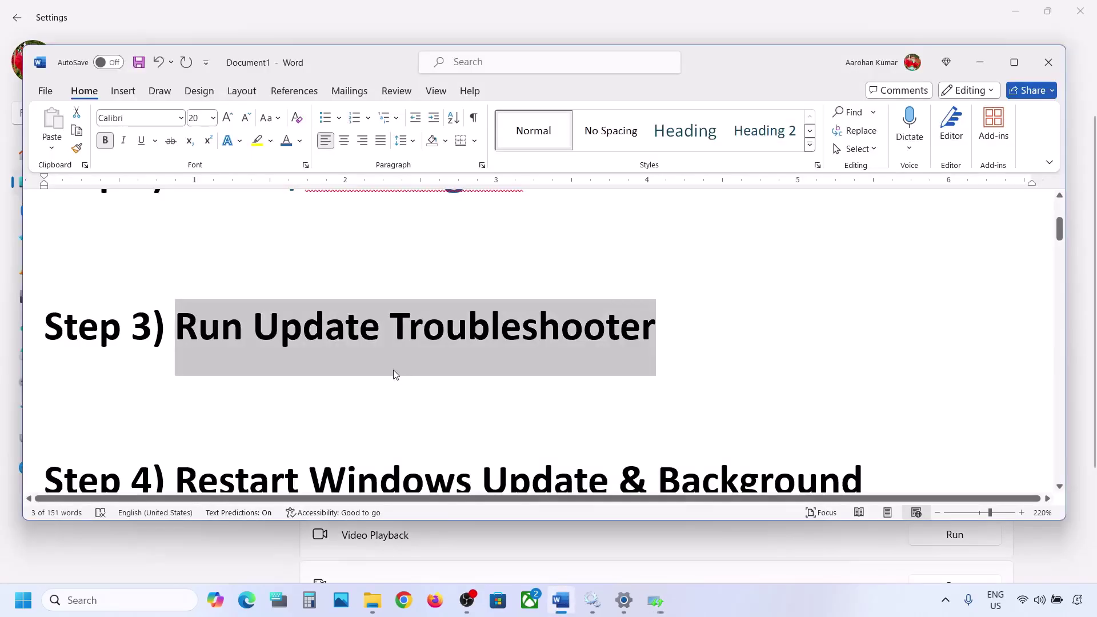
Highlight the Step 4 heading in Word and open Services from search
scroll(393, 369, down, 3)
drag(181, 319, 471, 372)
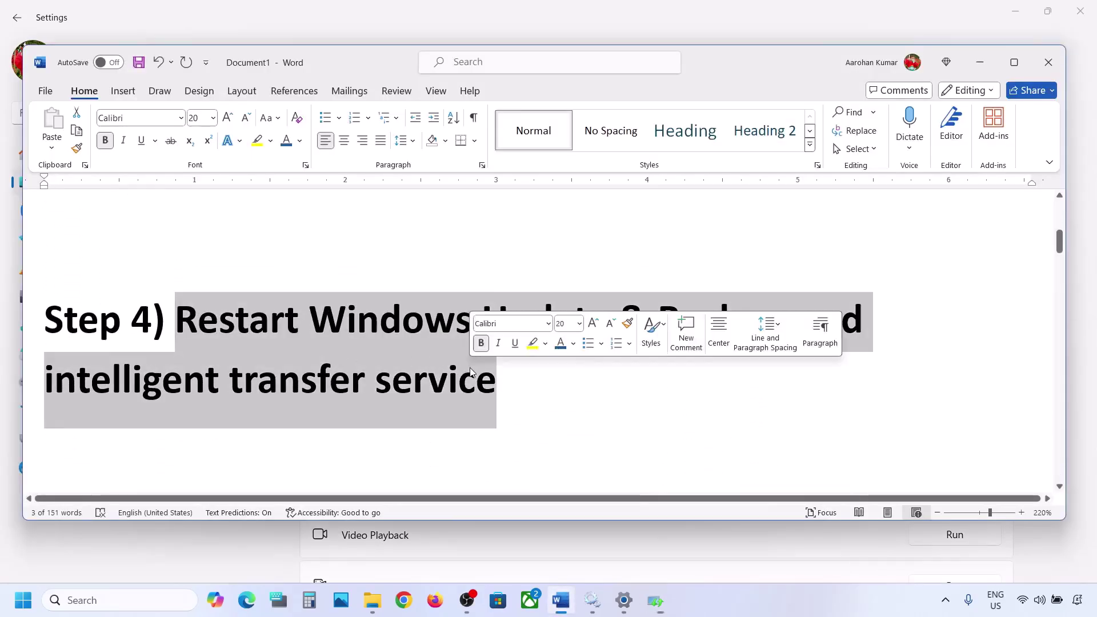
click(96, 601)
text(services)
key(Return)
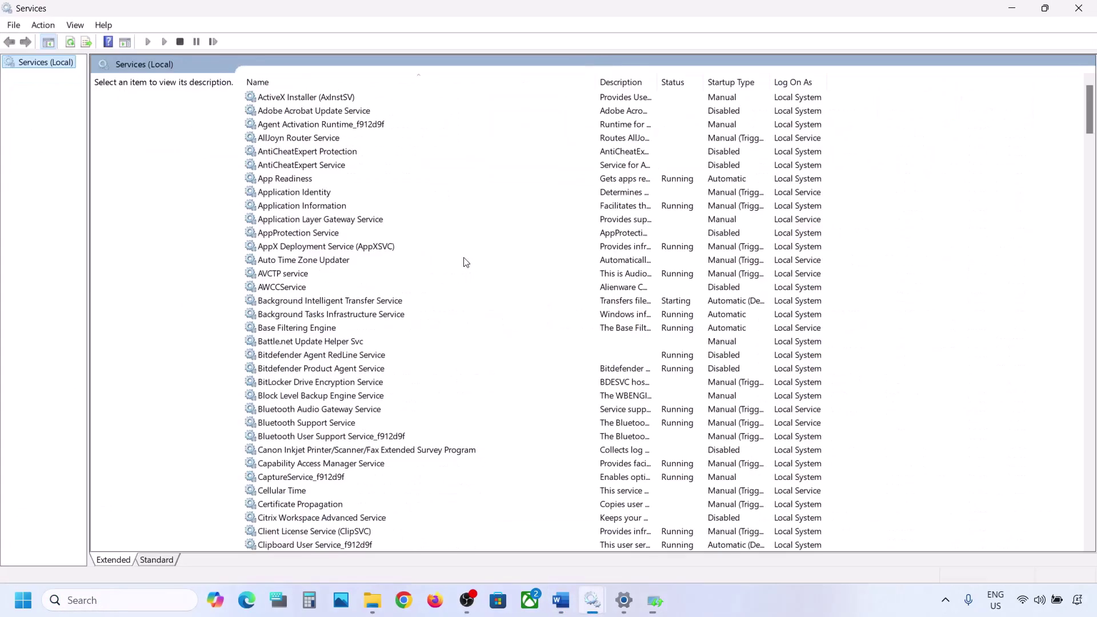
Set the Windows Update service to Automatic startup and restart it
click(318, 327)
key(w)
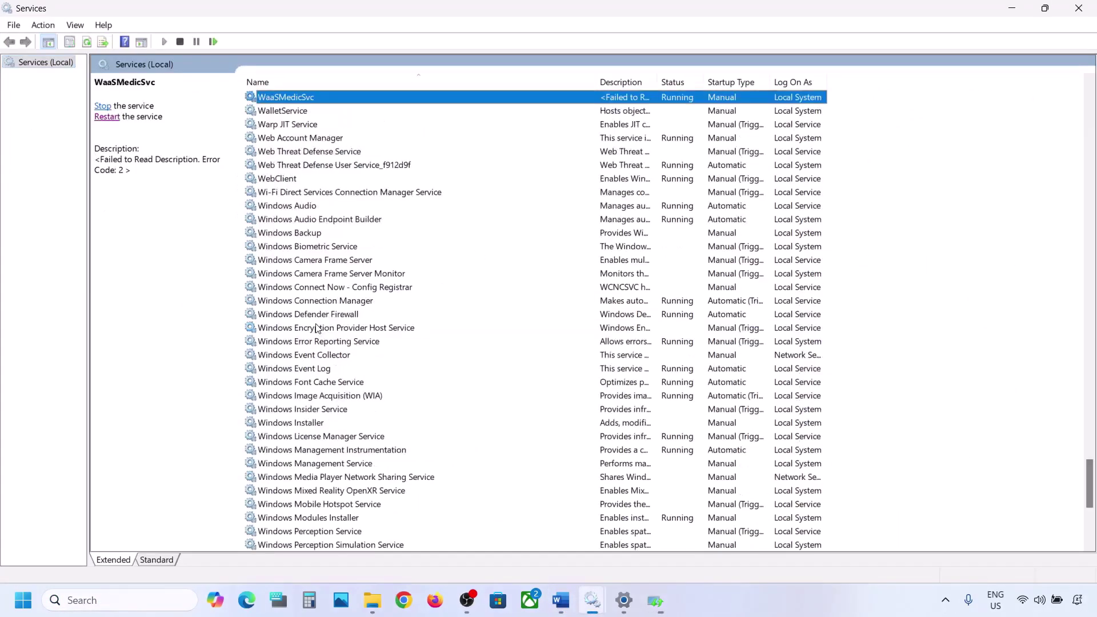
scroll(363, 417, down, 7)
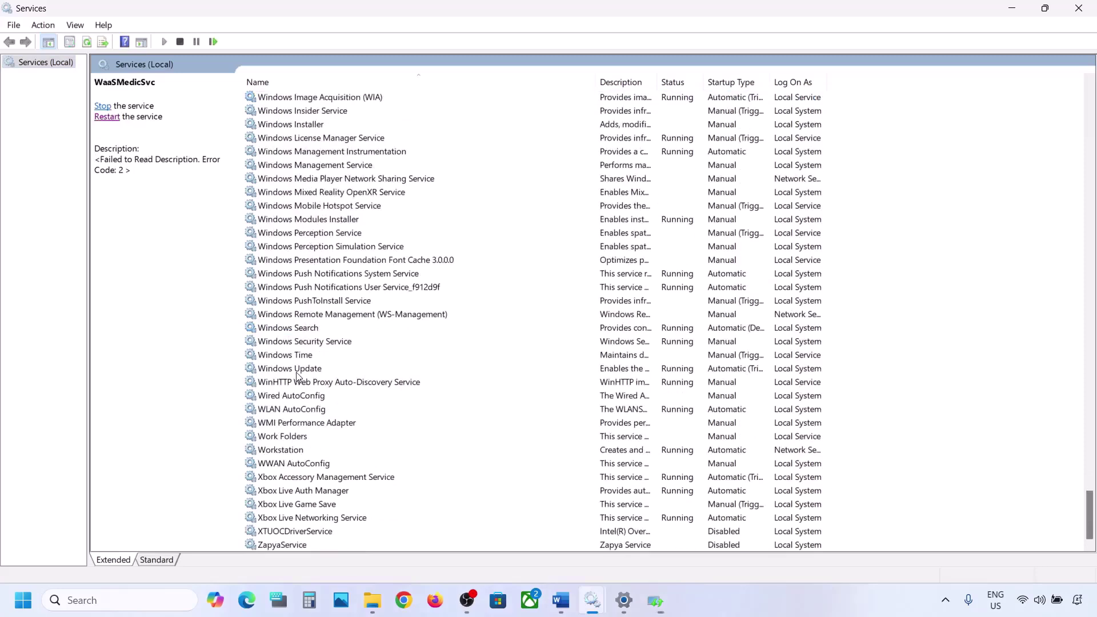
click(295, 370)
double_click(359, 371)
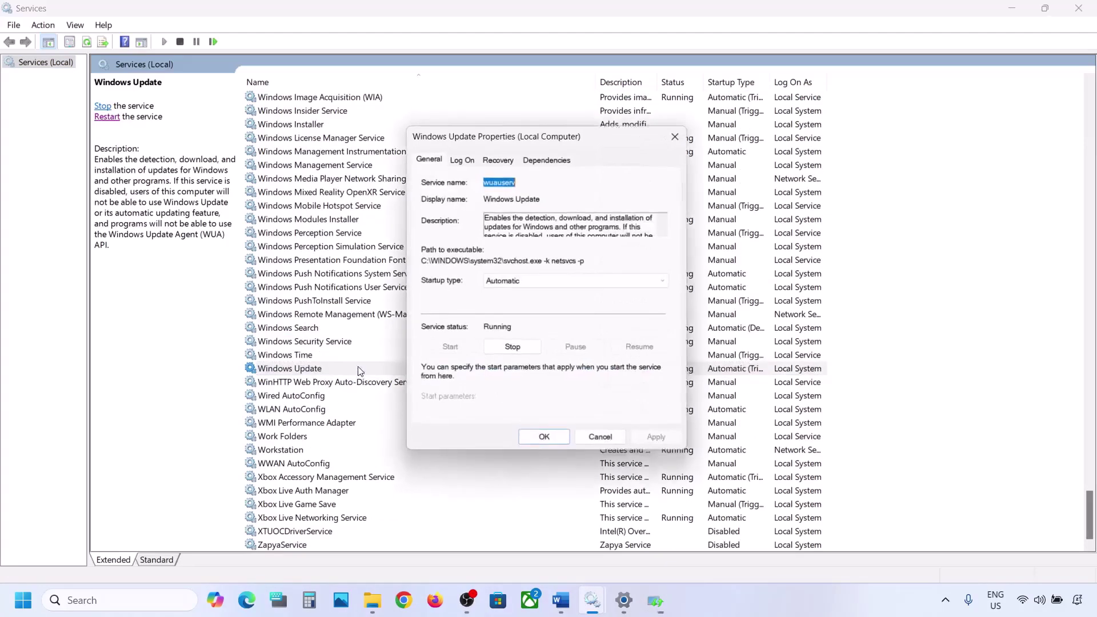
click(535, 283)
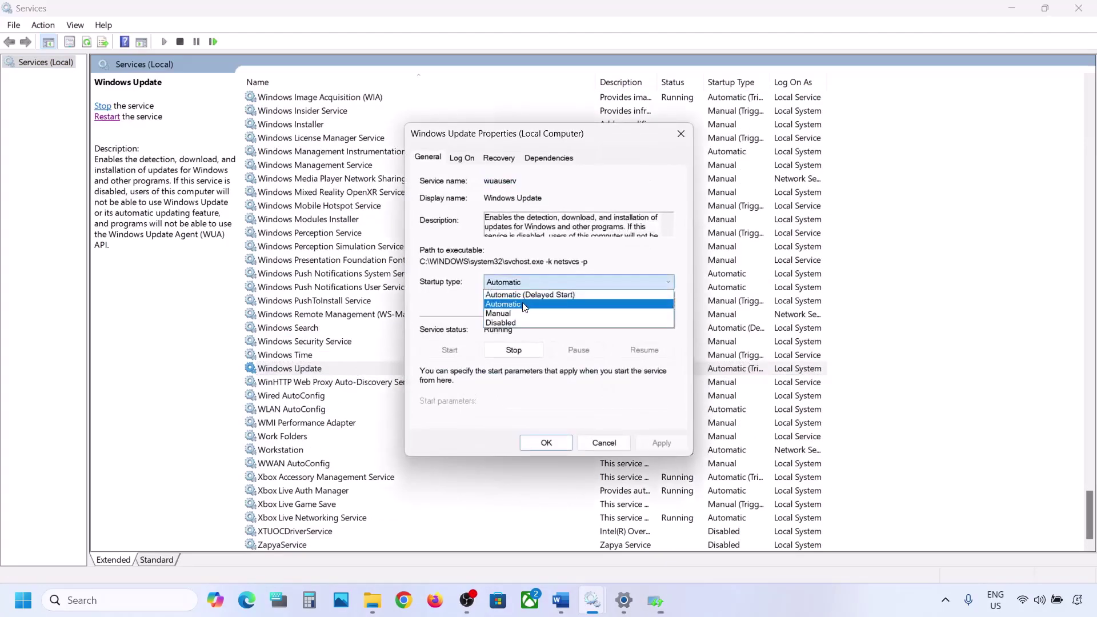
click(524, 307)
click(644, 445)
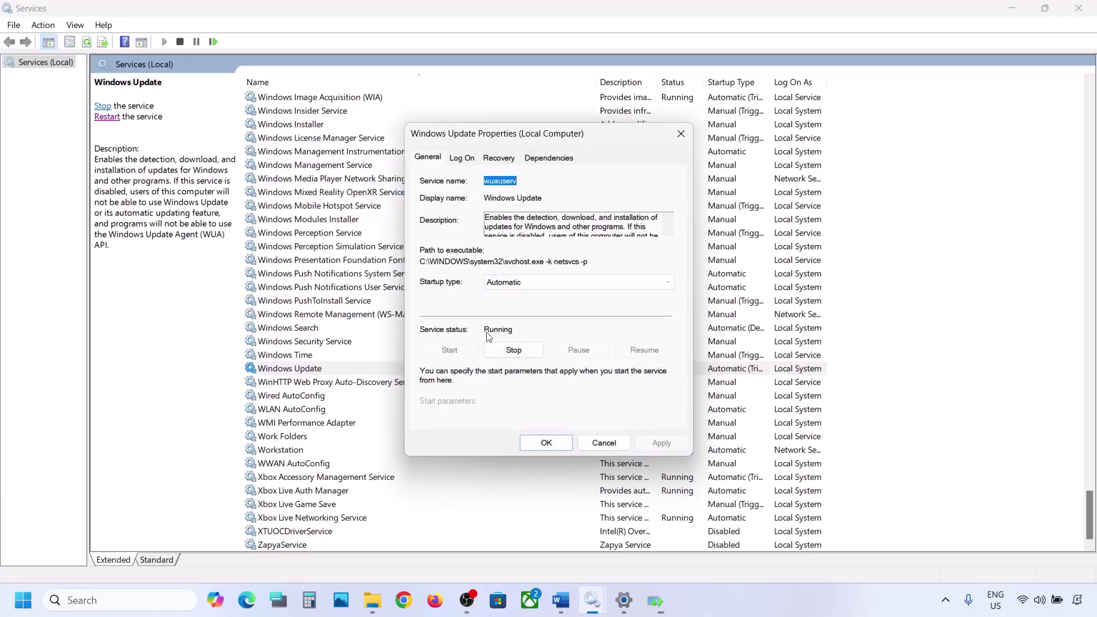
click(546, 443)
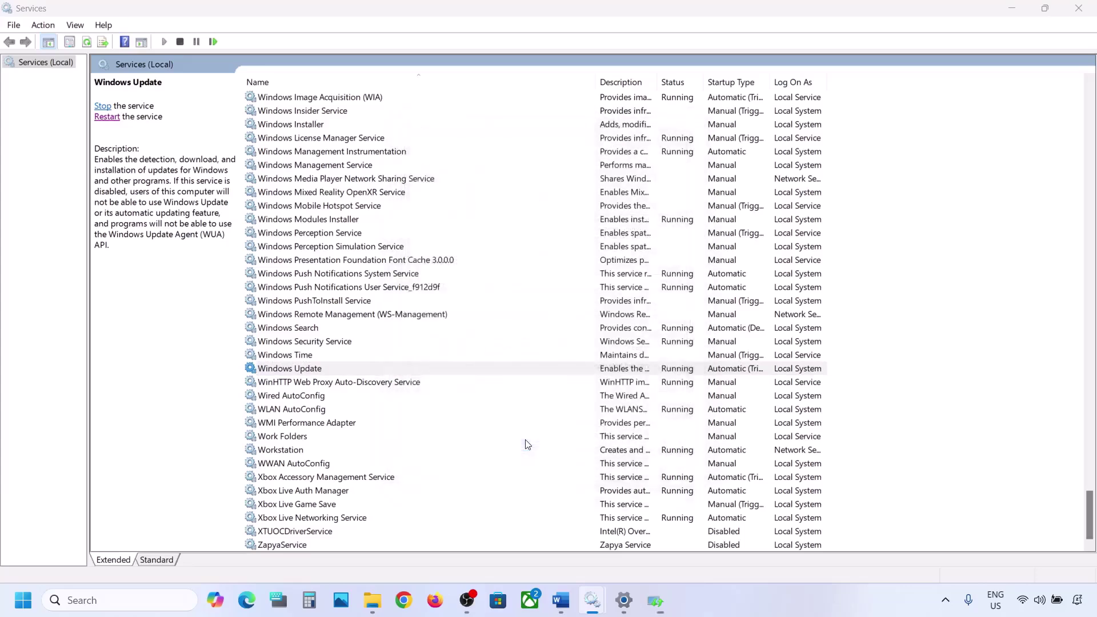
click(294, 370)
right_click(296, 368)
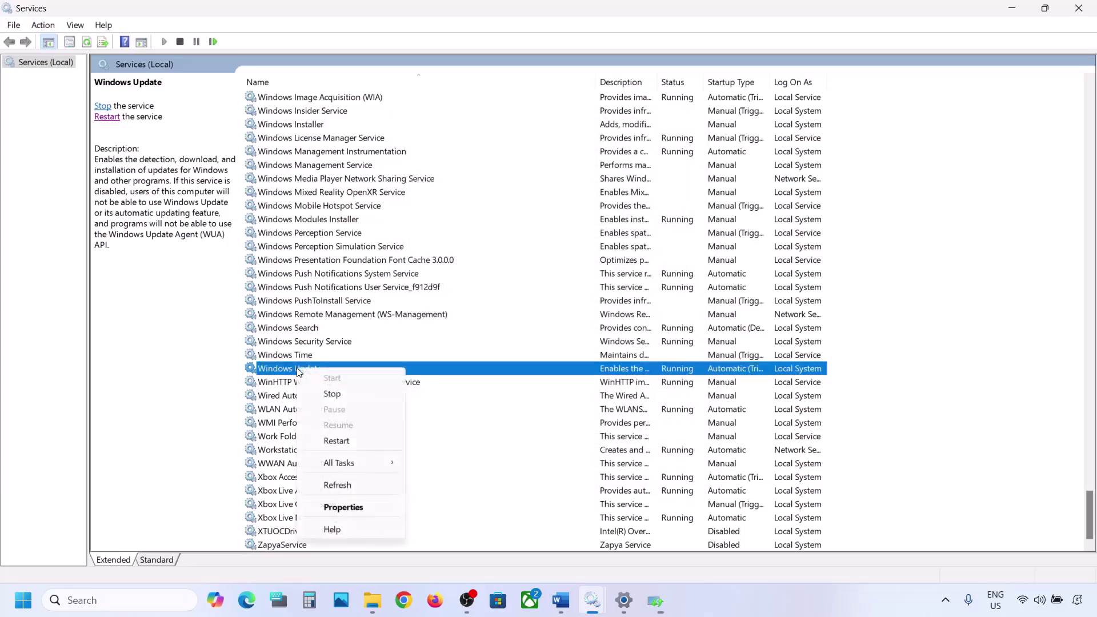
click(337, 441)
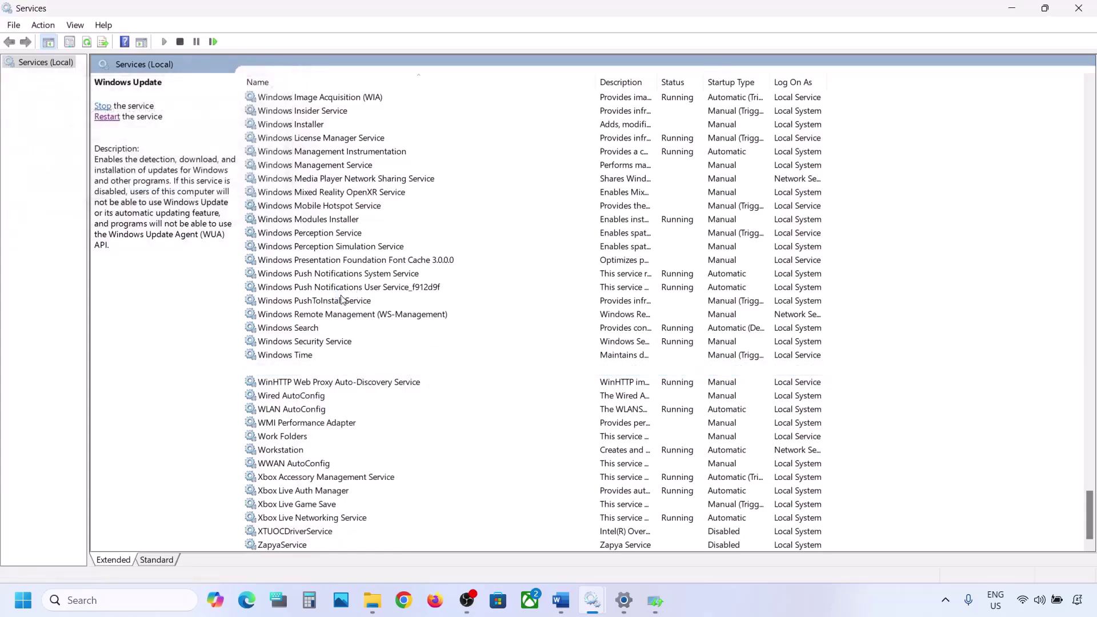
Set Background Intelligent Transfer Service to Automatic startup and restart it
click(323, 288)
key(b)
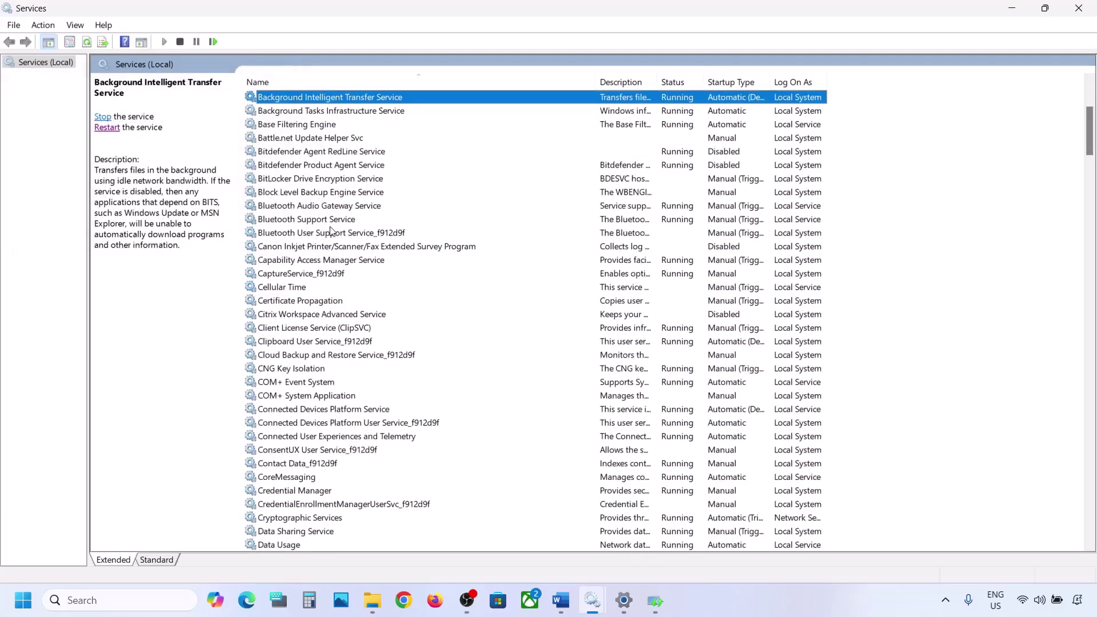
scroll(330, 230, up, 3)
double_click(360, 225)
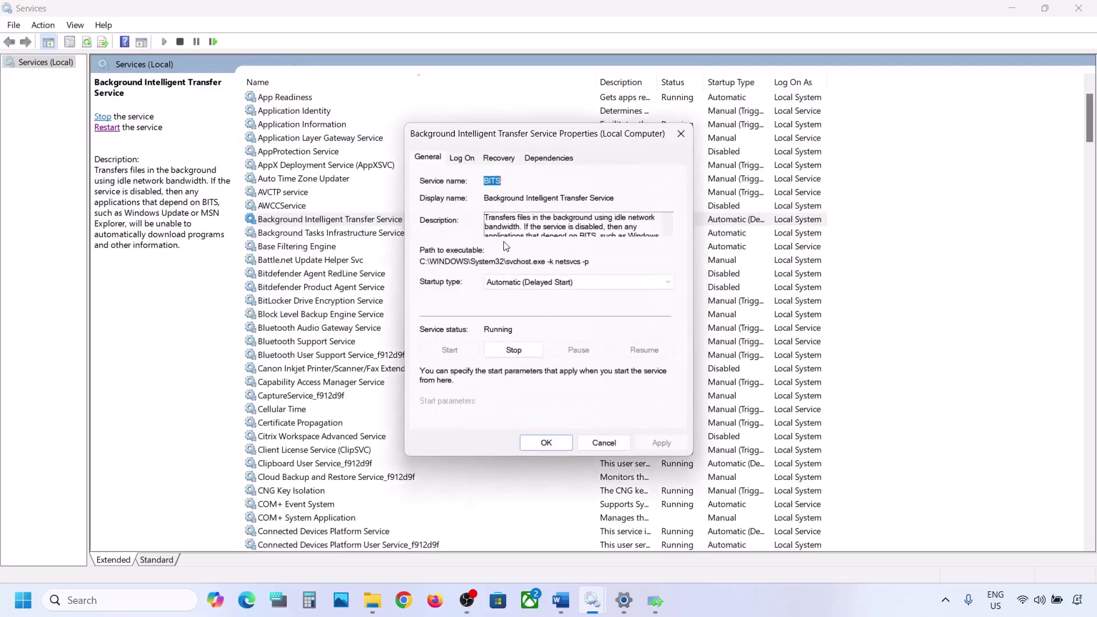
click(571, 283)
click(512, 304)
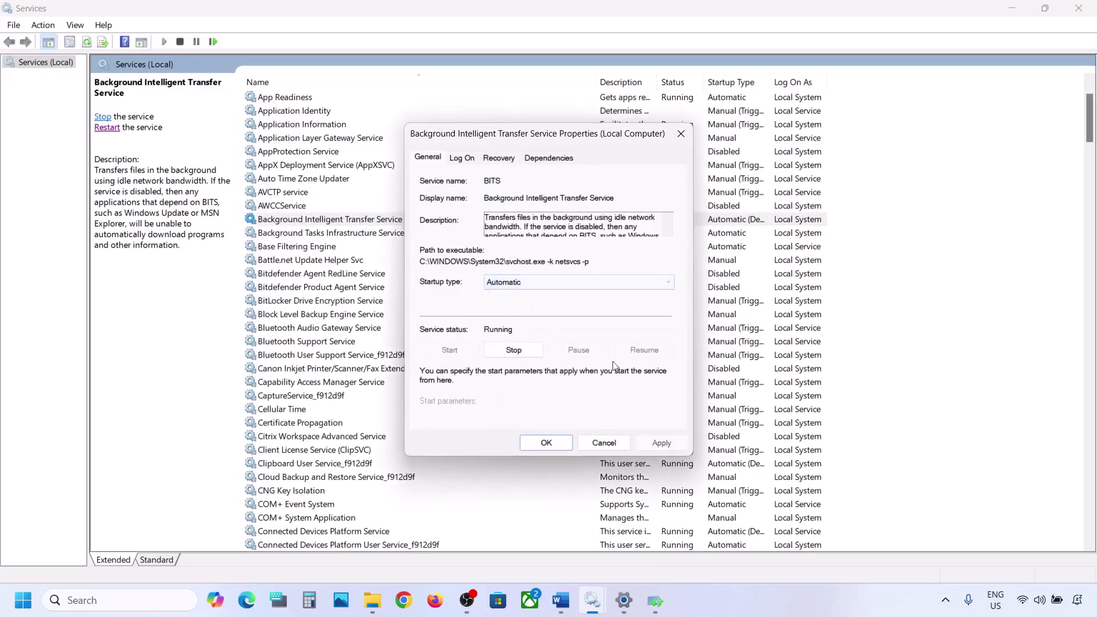
click(660, 443)
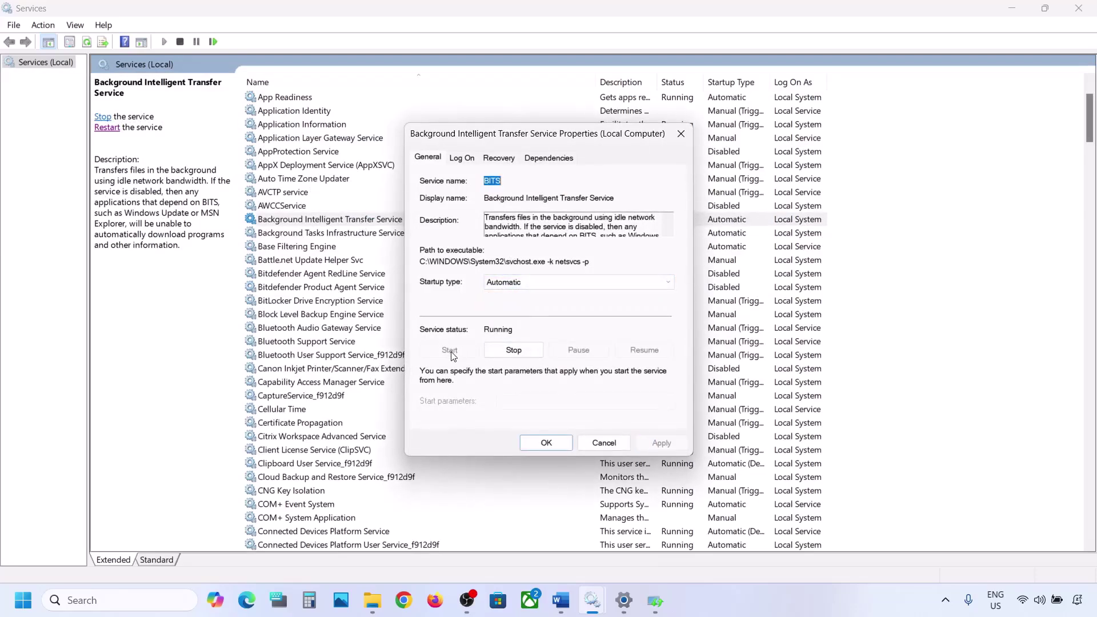
click(549, 442)
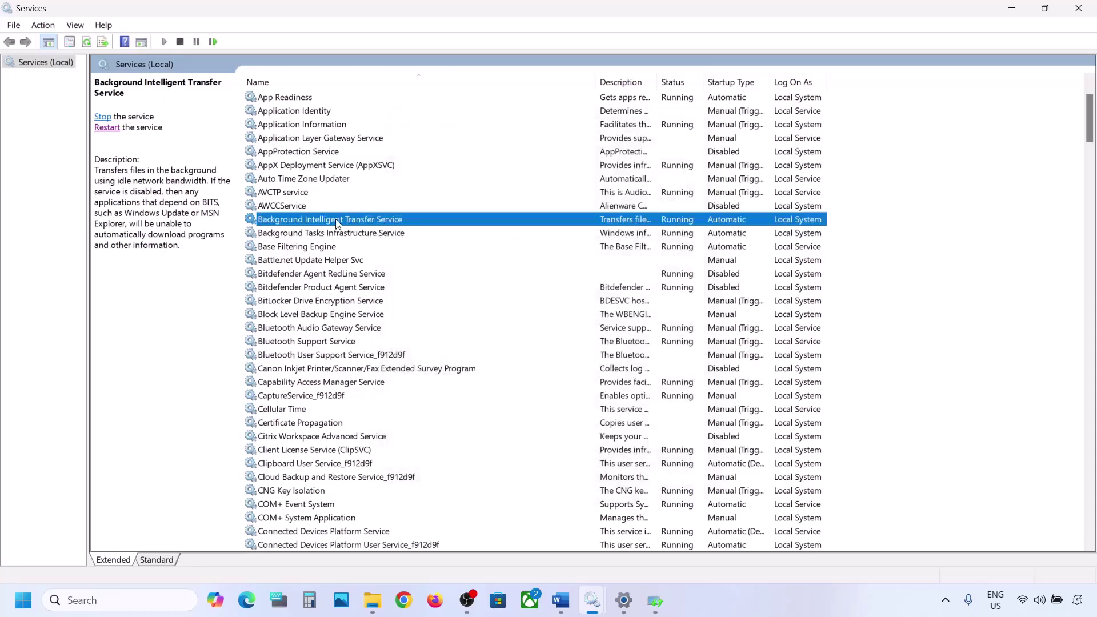
right_click(337, 224)
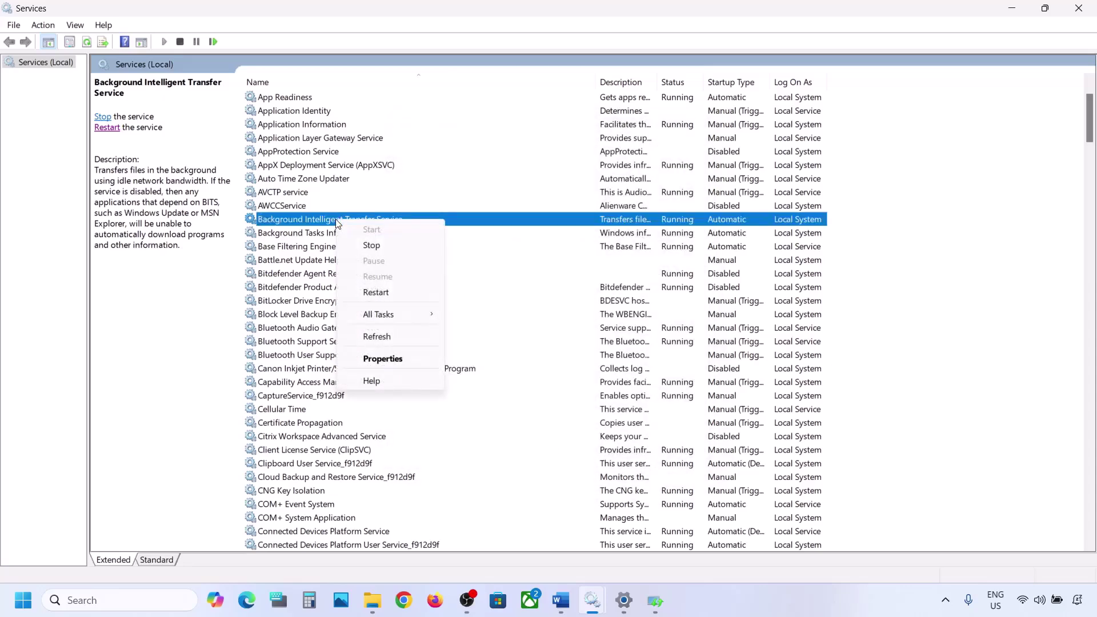
click(377, 293)
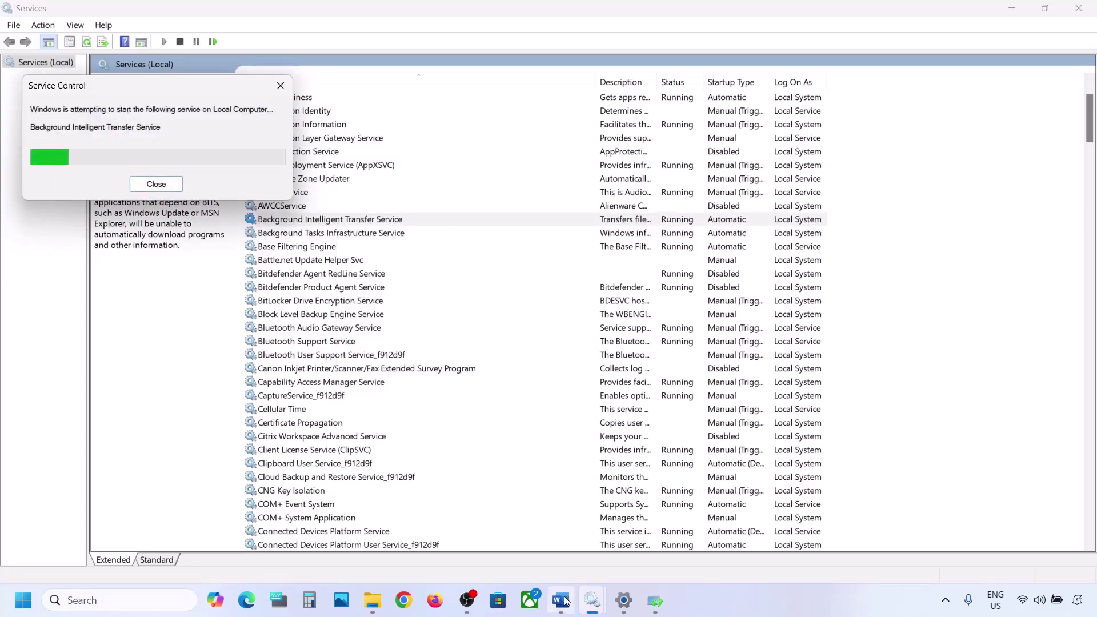
mouse_move(564, 604)
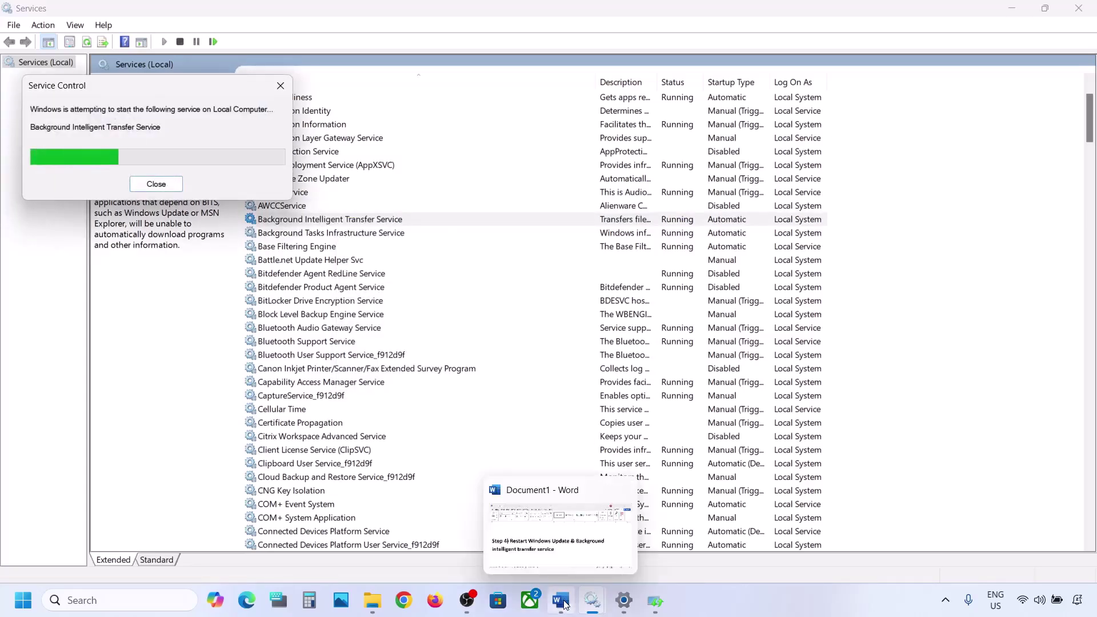
Copy the Step 5 Windows 11 download link from the Word notes and load it in Chrome
click(564, 604)
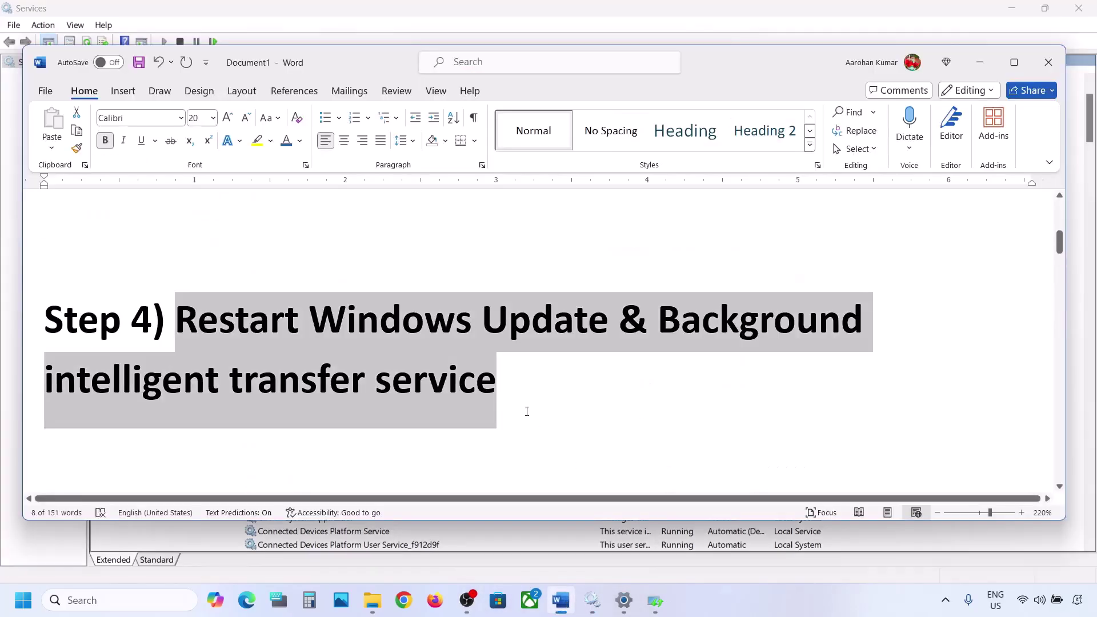
scroll(527, 412, down, 4)
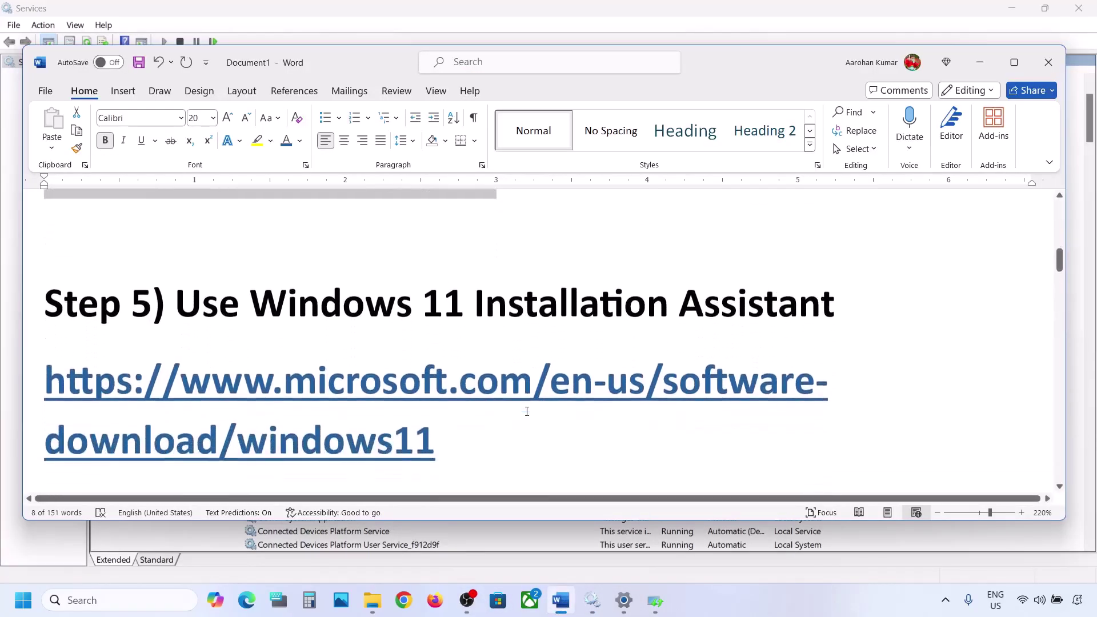
drag(455, 427, 45, 360)
right_click(56, 362)
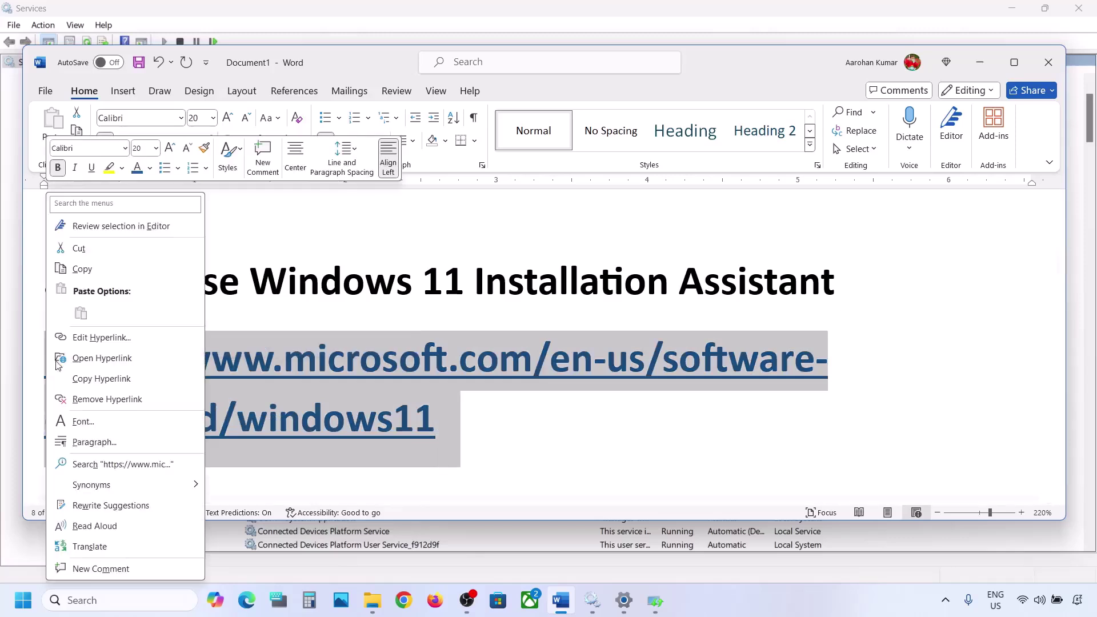
click(106, 267)
click(403, 600)
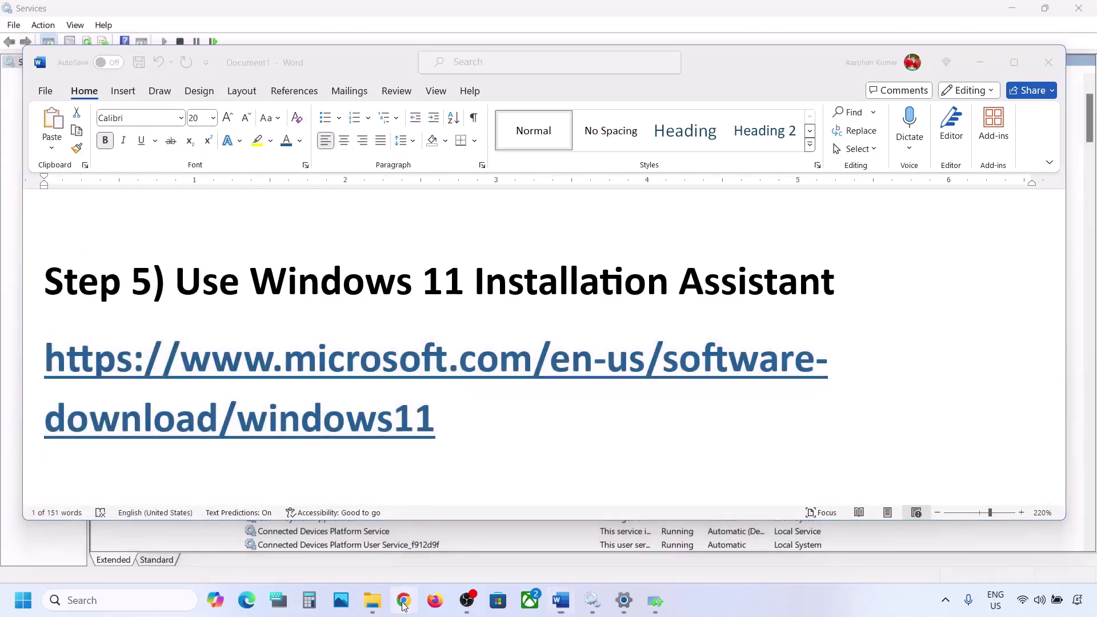
key(ctrl+v)
key(Return)
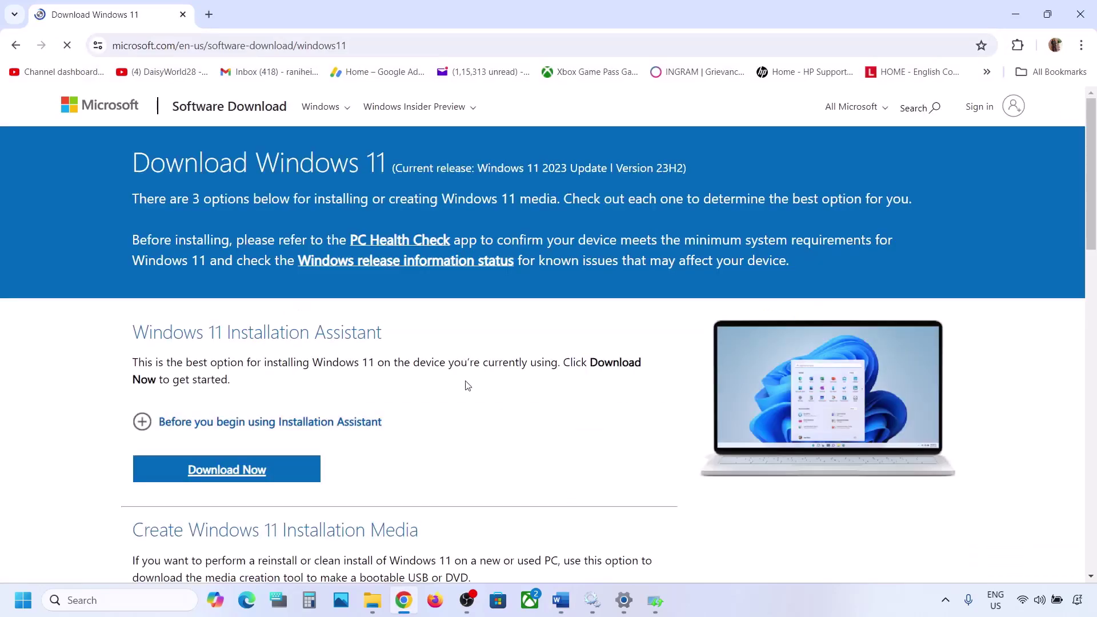
Download and run the Windows 11 Installation Assistant, then dismiss its window
scroll(468, 386, down, 1)
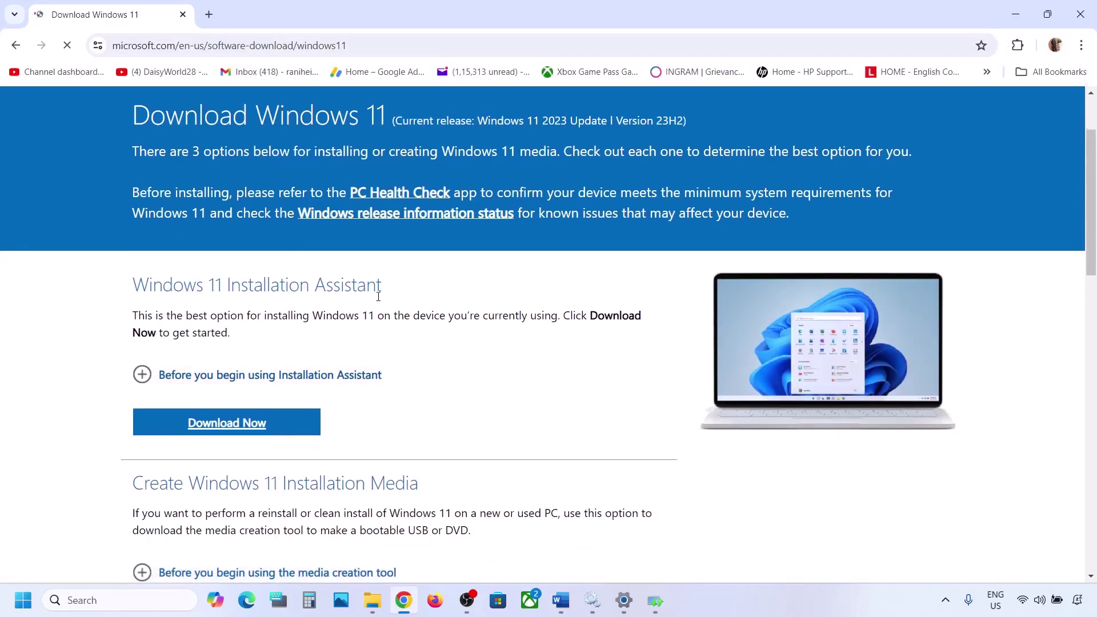
click(233, 422)
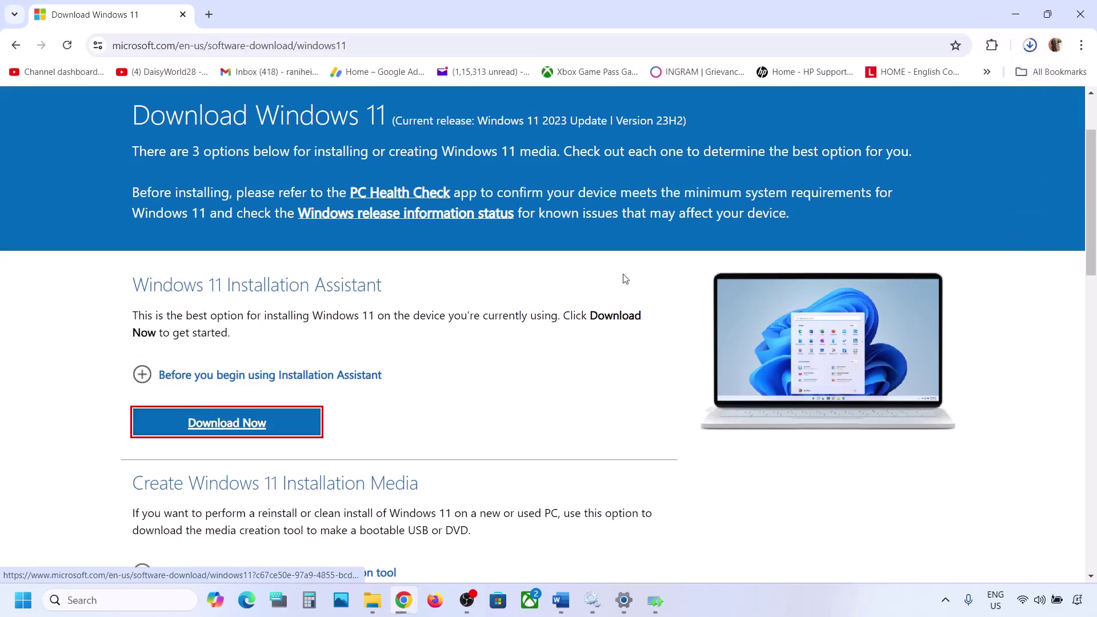
click(894, 83)
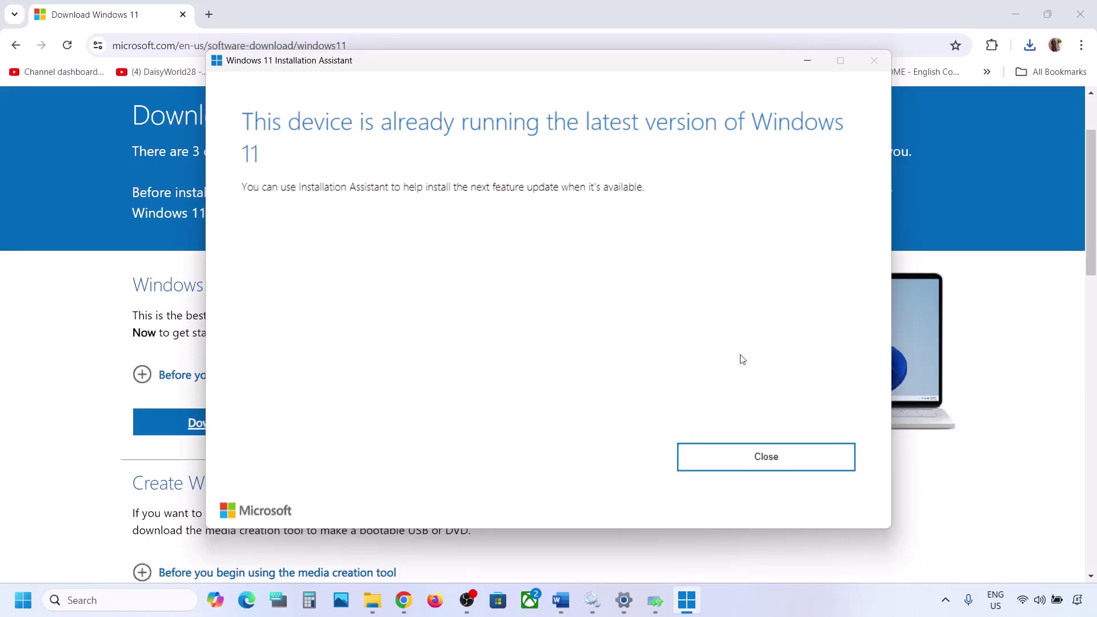
click(807, 61)
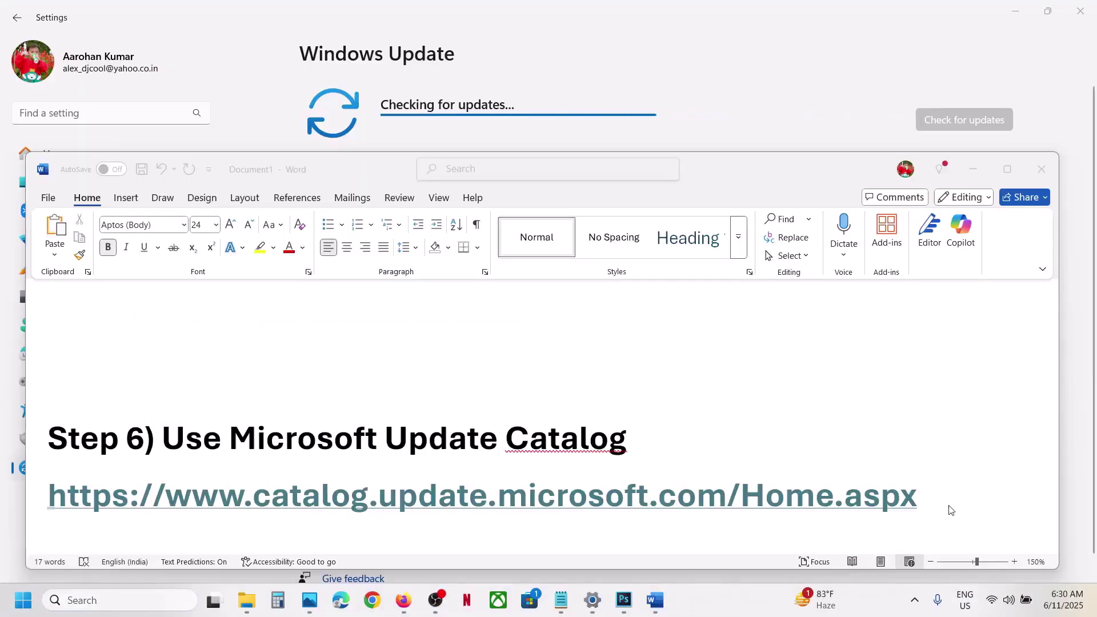
Open the Microsoft Update Catalog site in Chrome using the link from the Word notes
click(950, 510)
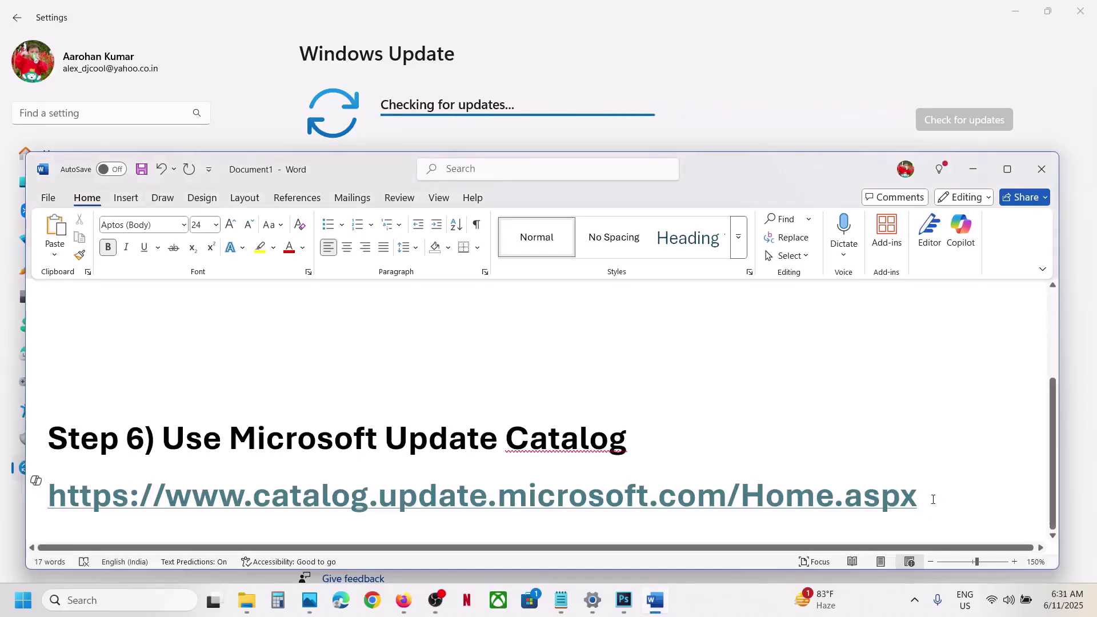
triple_click(933, 499)
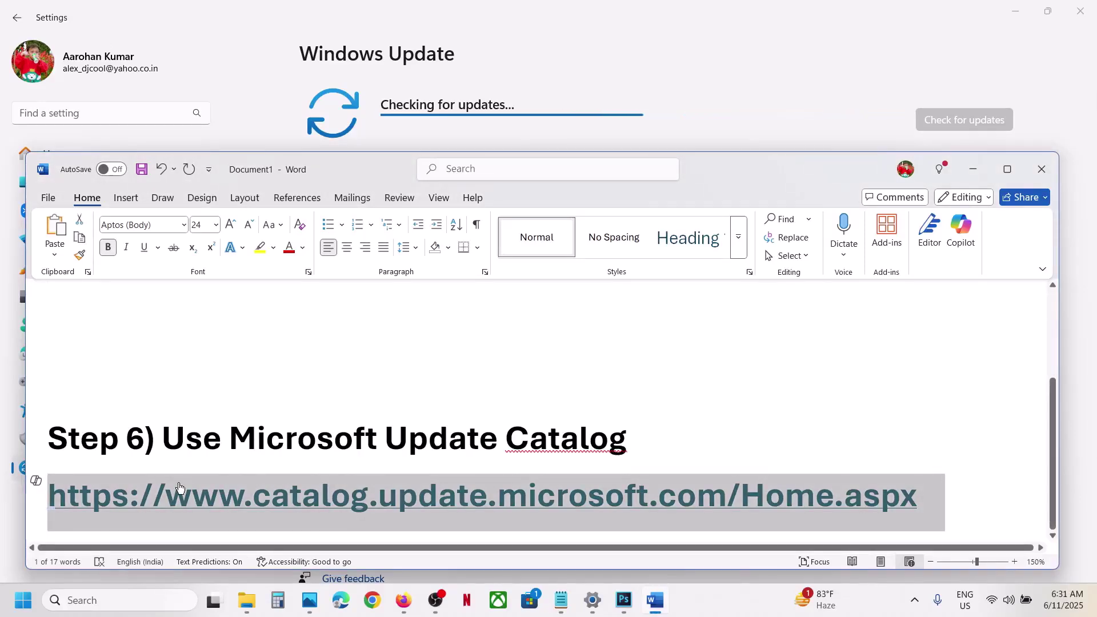
click(371, 600)
key(ctrl+v)
key(Return)
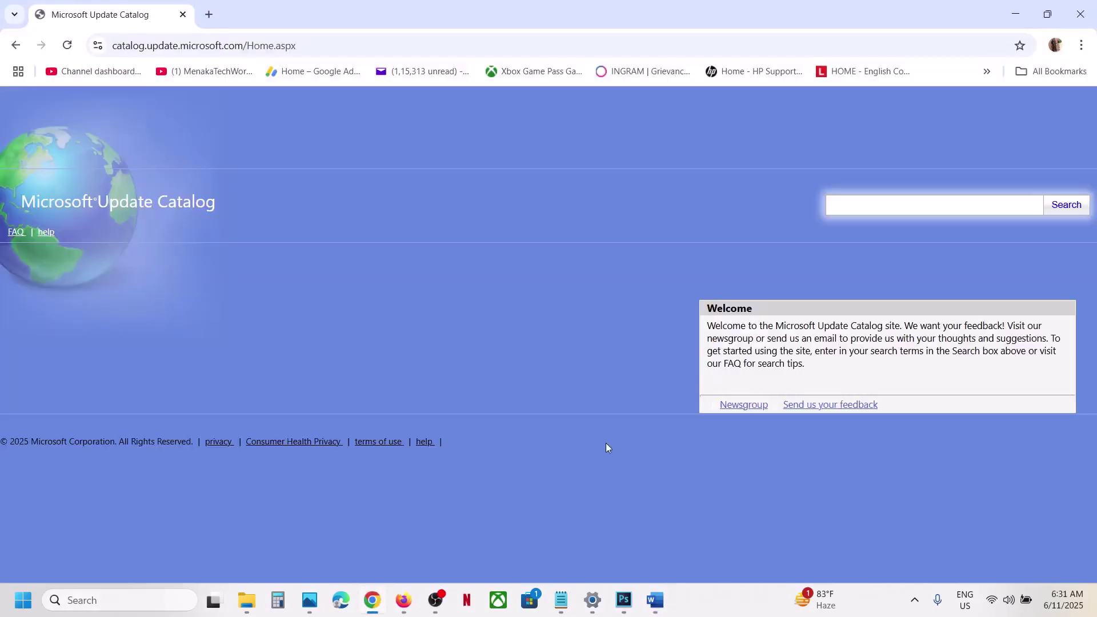
Copy KB5060999 from the notes title and search the catalog for it
click(655, 600)
scroll(605, 323, up, 5)
click(301, 309)
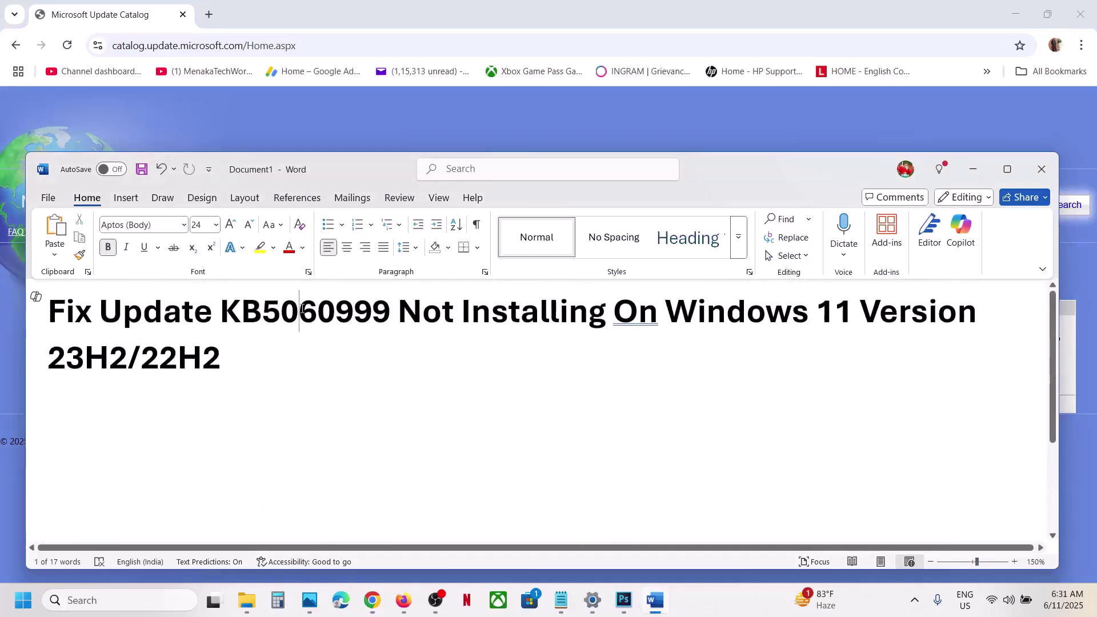
double_click(301, 309)
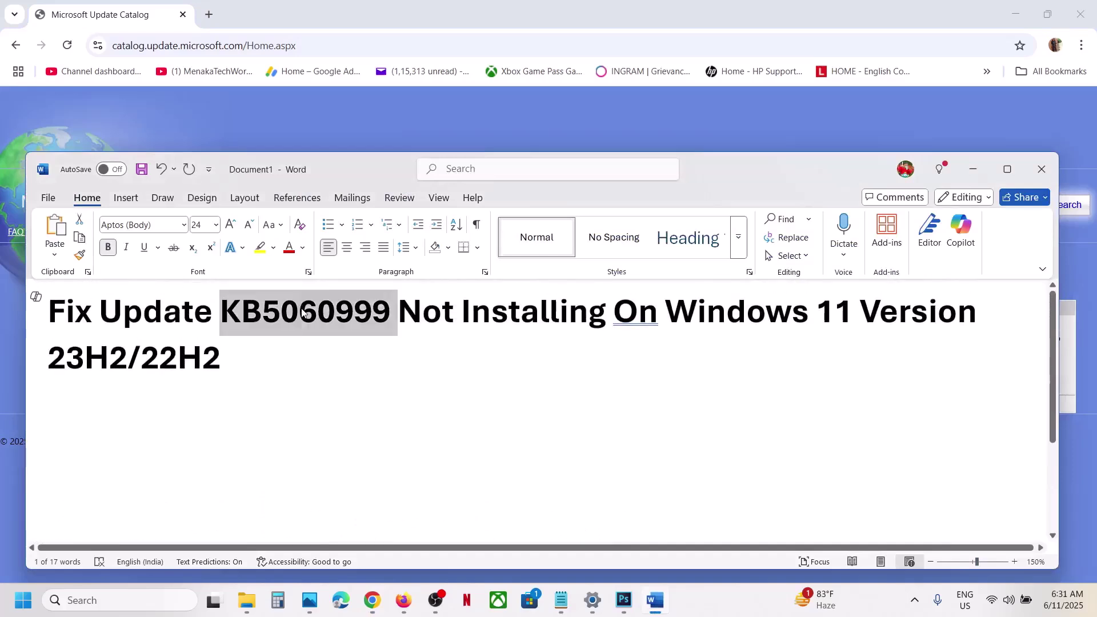
click(631, 118)
click(876, 204)
key(ctrl+v)
click(1066, 206)
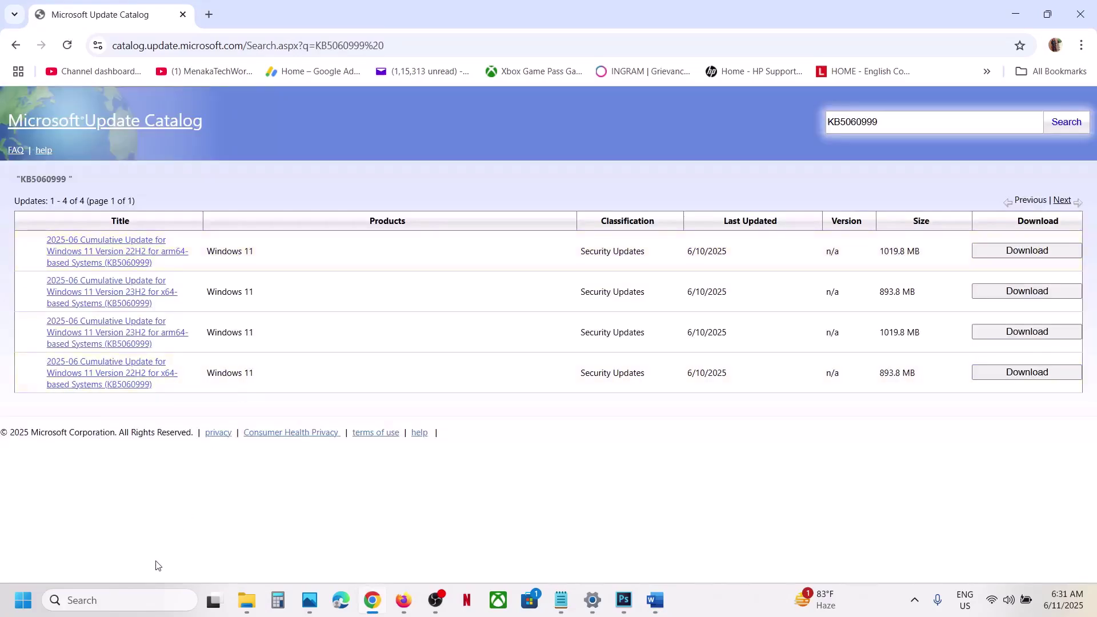
Run winver to confirm Windows 11 Version 24H2, OS Build 26100.4202, then close it
click(132, 597)
text(winver)
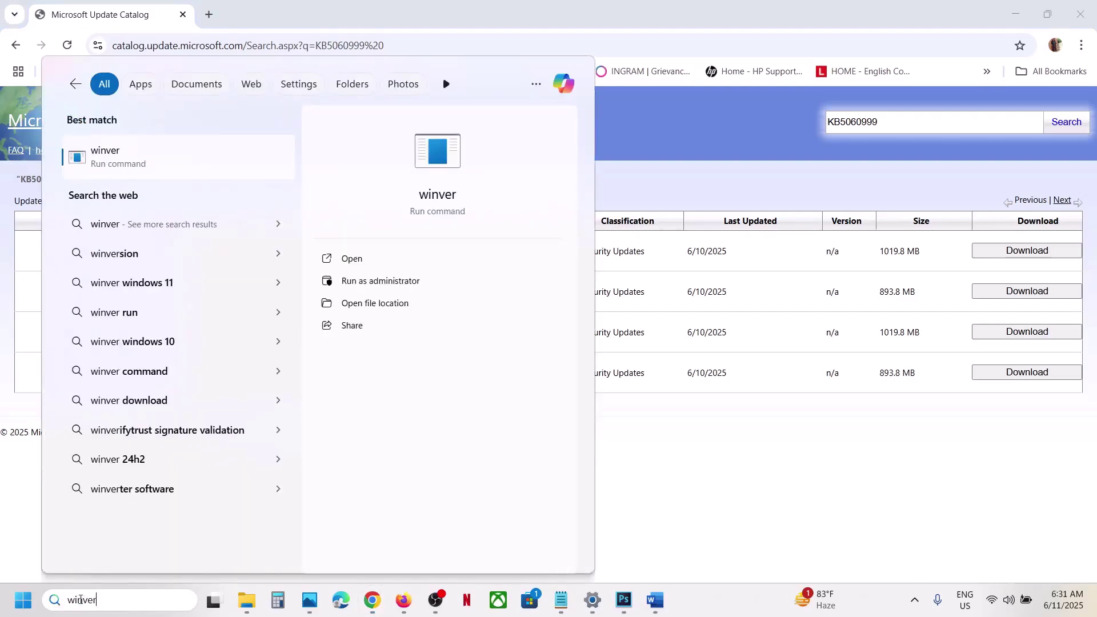
click(131, 163)
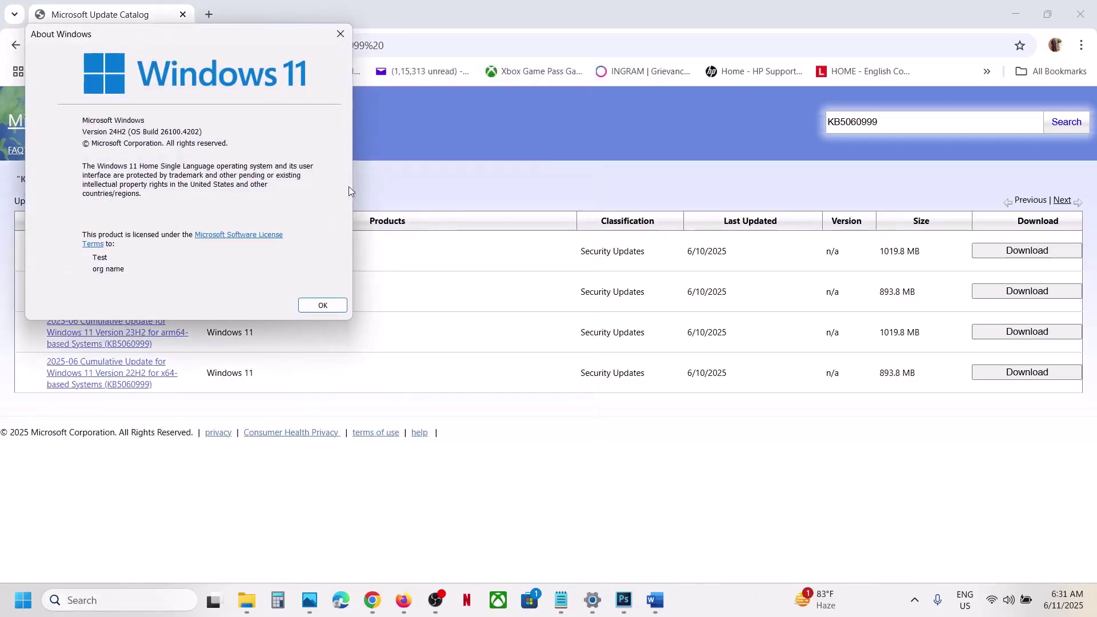
drag(190, 46, 431, 293)
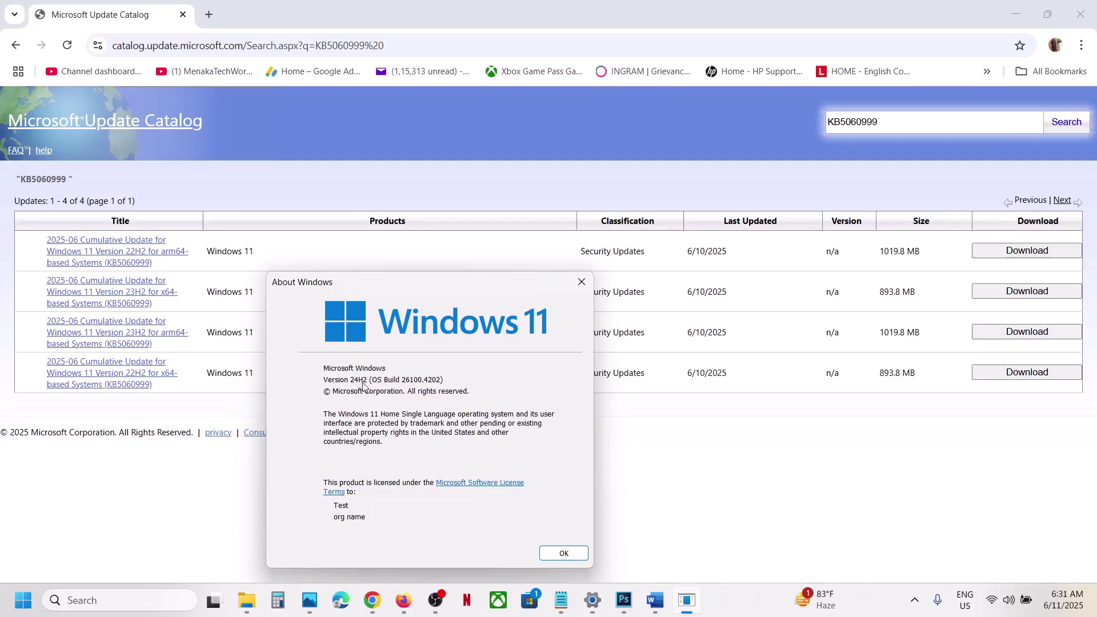
click(581, 283)
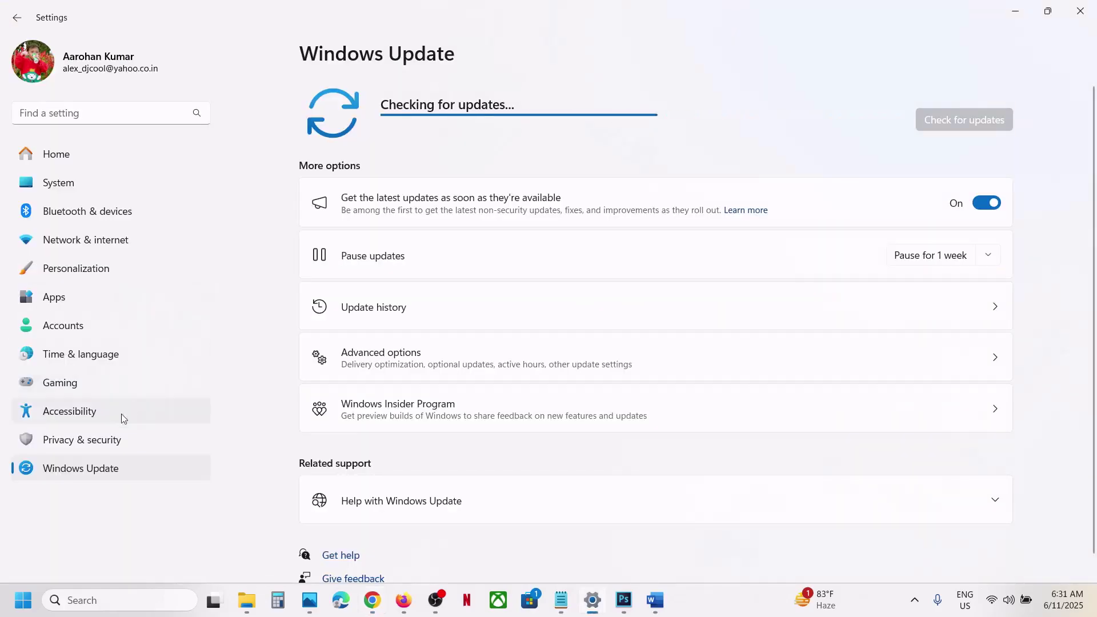
Check System > About for a 64-bit OS on an x64-based processor, then minimize Settings
click(57, 184)
scroll(407, 321, down, 10)
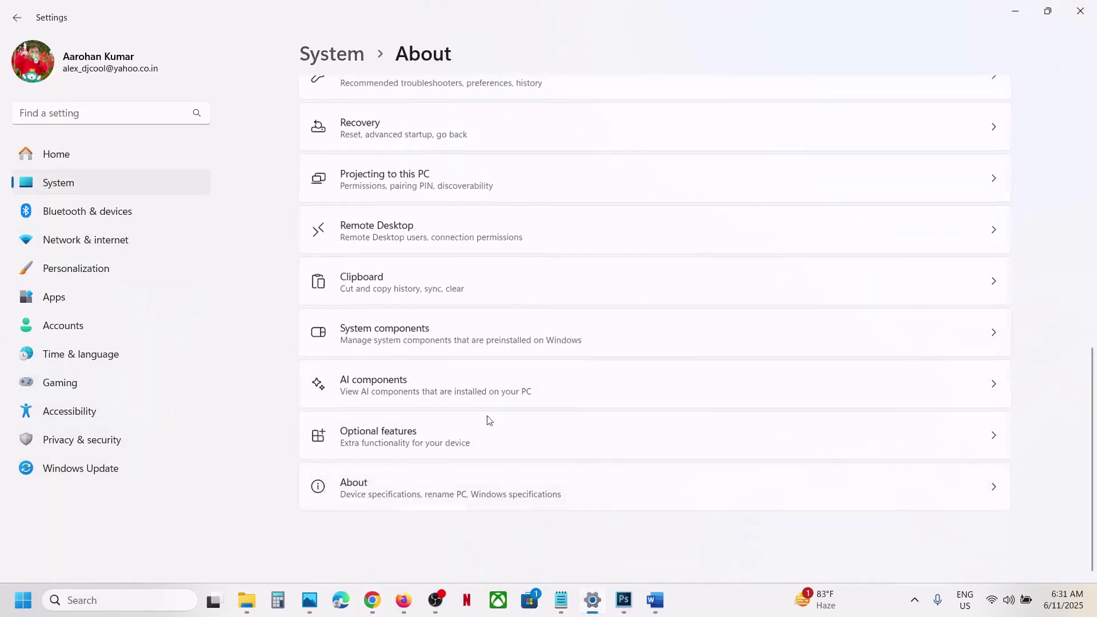
click(440, 486)
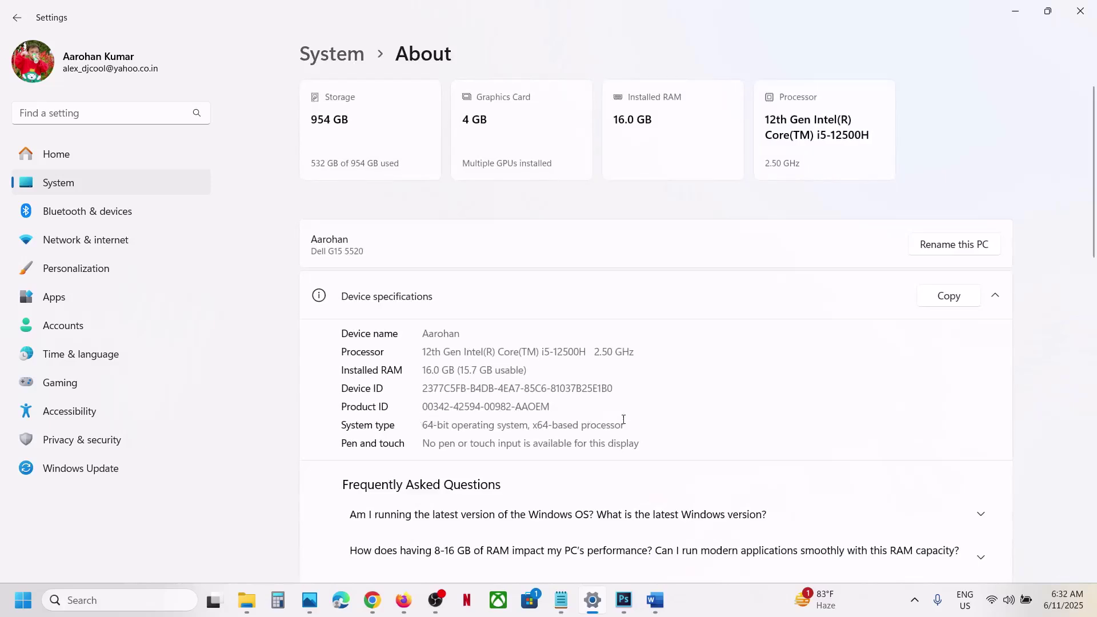
drag(430, 425, 640, 423)
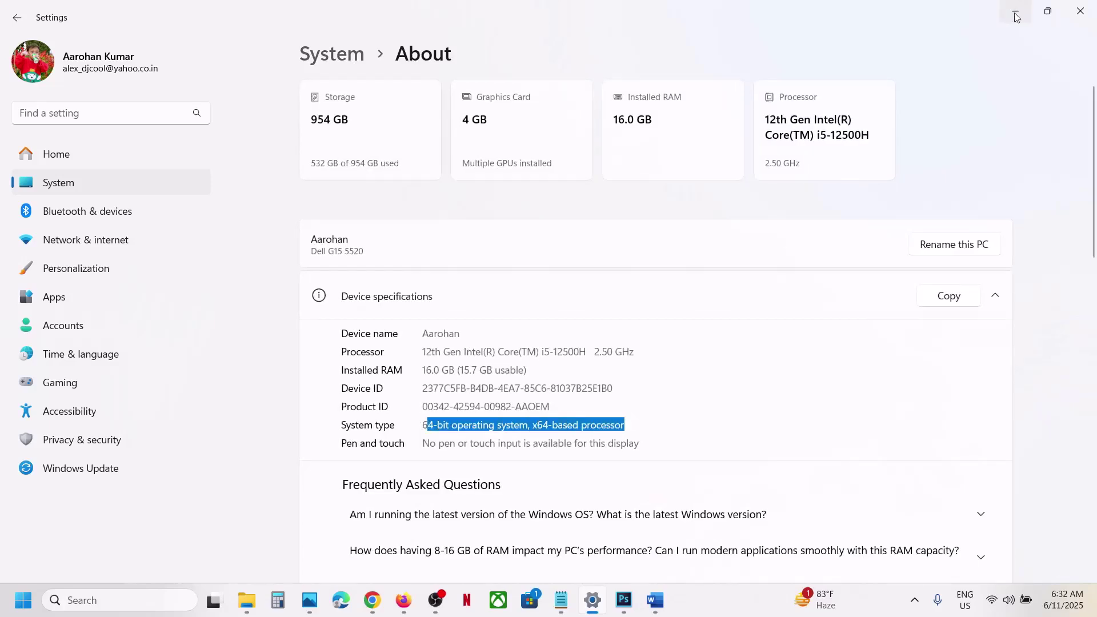
click(1016, 14)
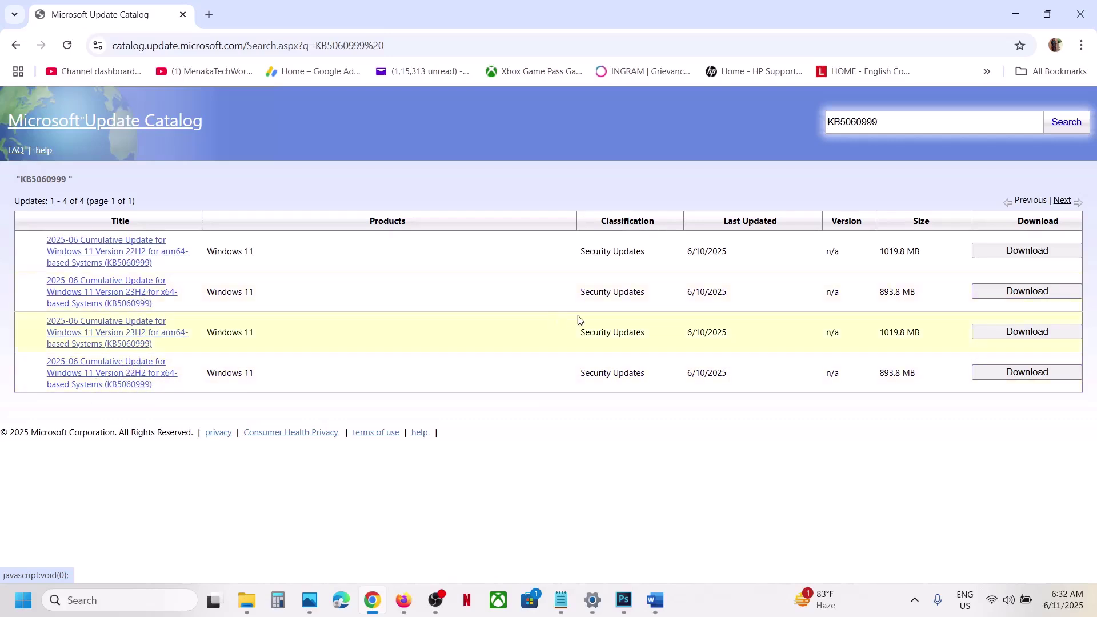
Download the windows11.0-kb5060999-x64 .msu for Windows 11 23H2 and check its progress
click(1002, 295)
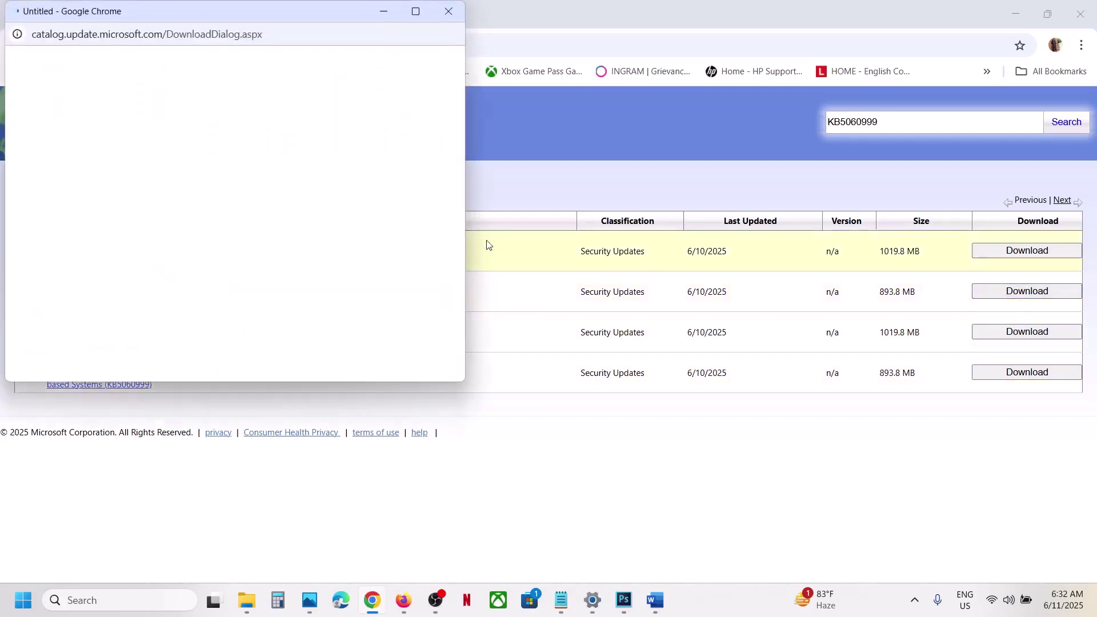
drag(276, 25, 478, 125)
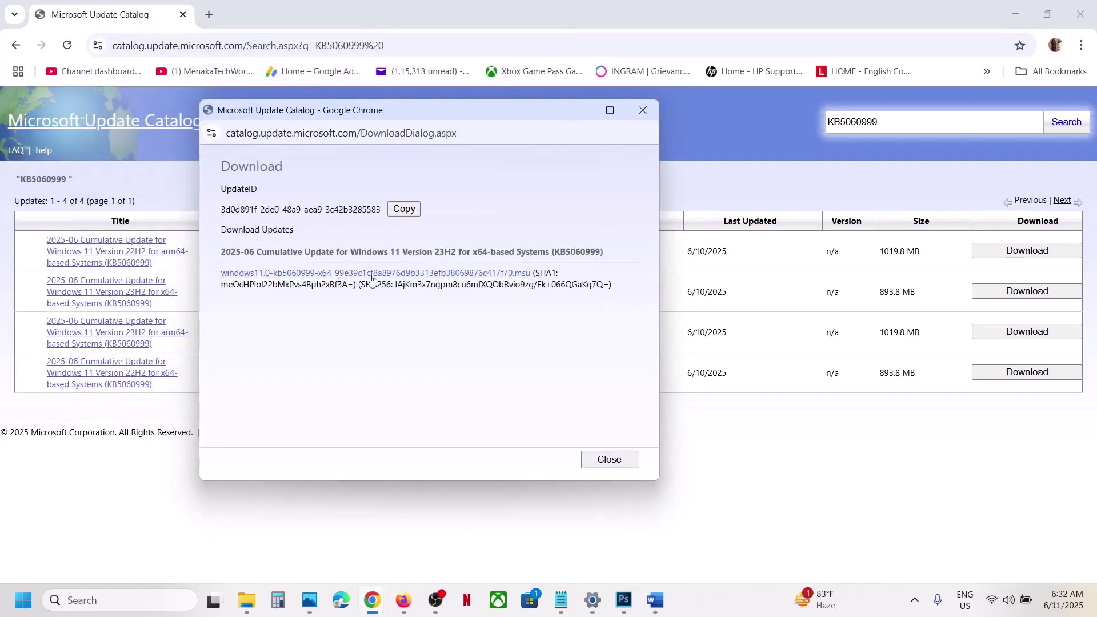
click(375, 277)
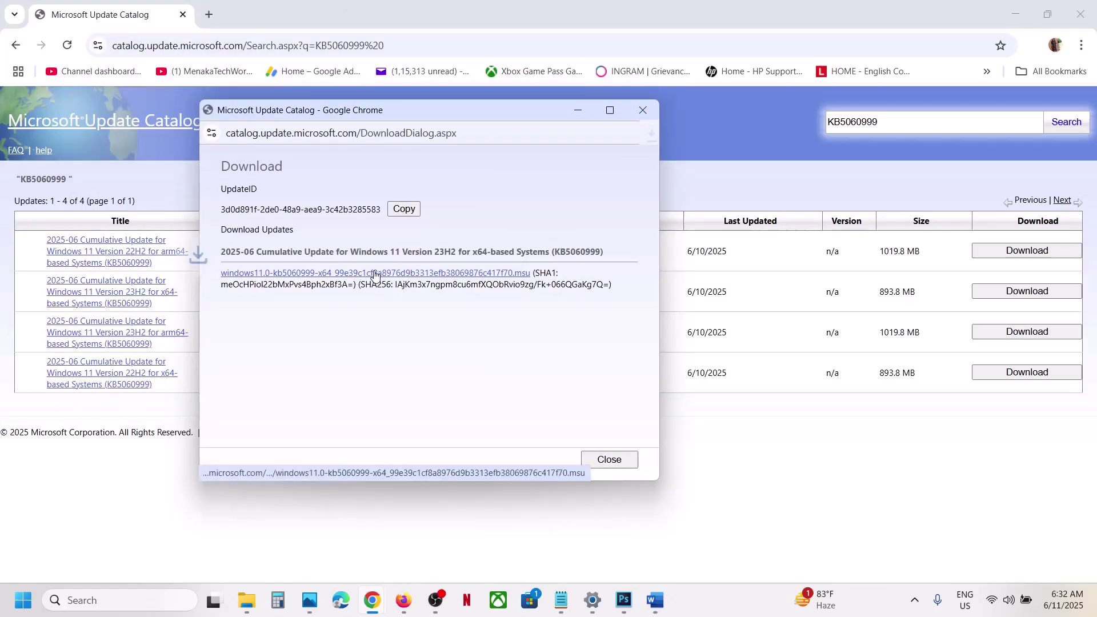
click(647, 135)
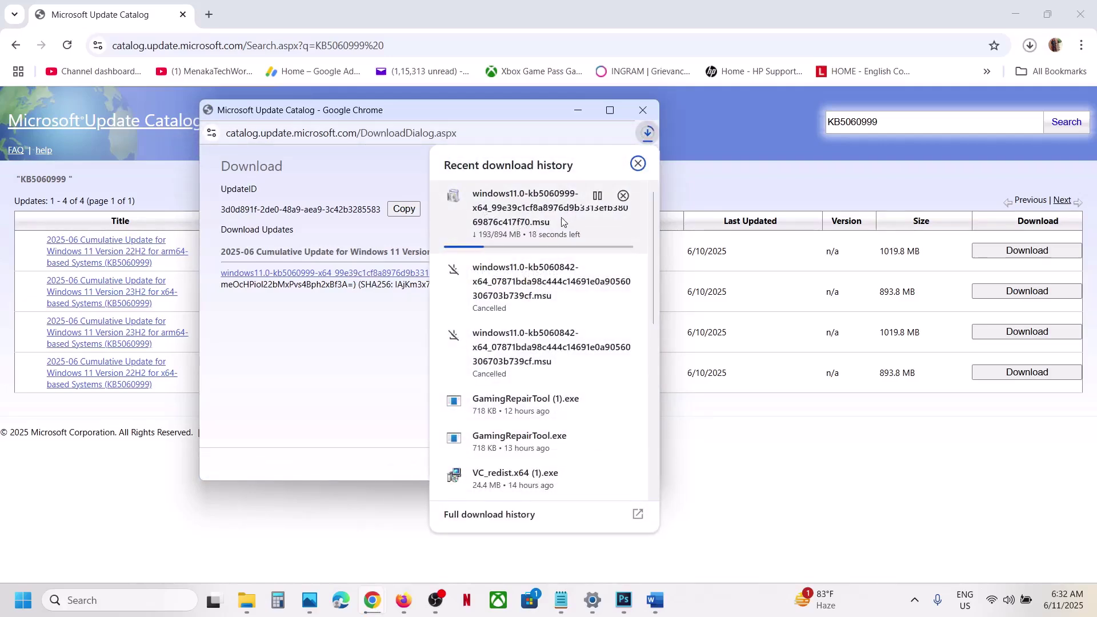
click(372, 342)
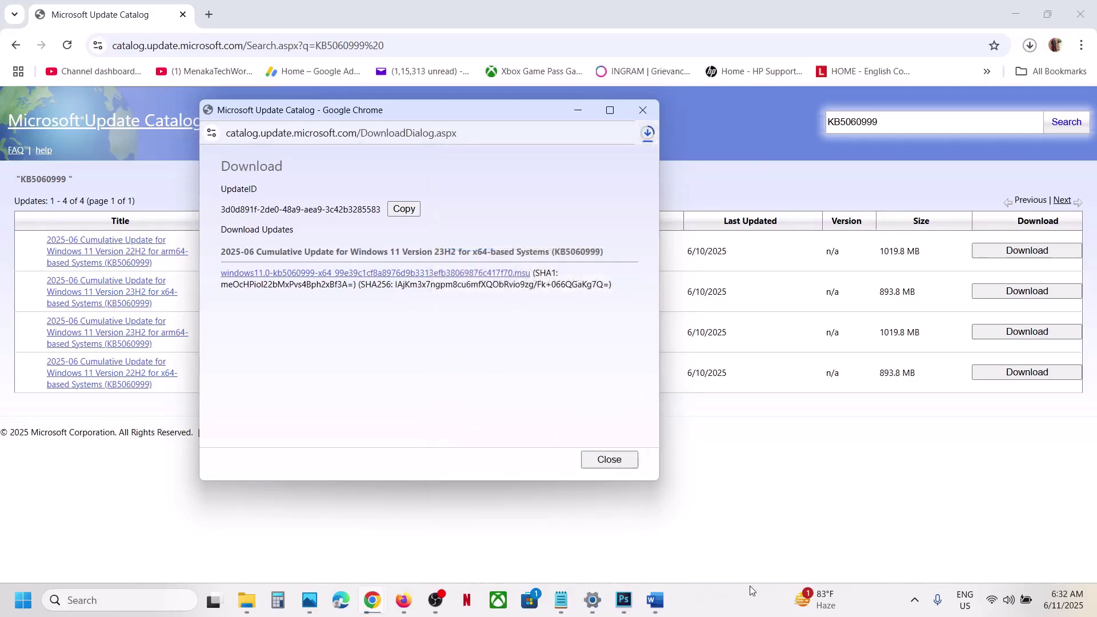
click(741, 601)
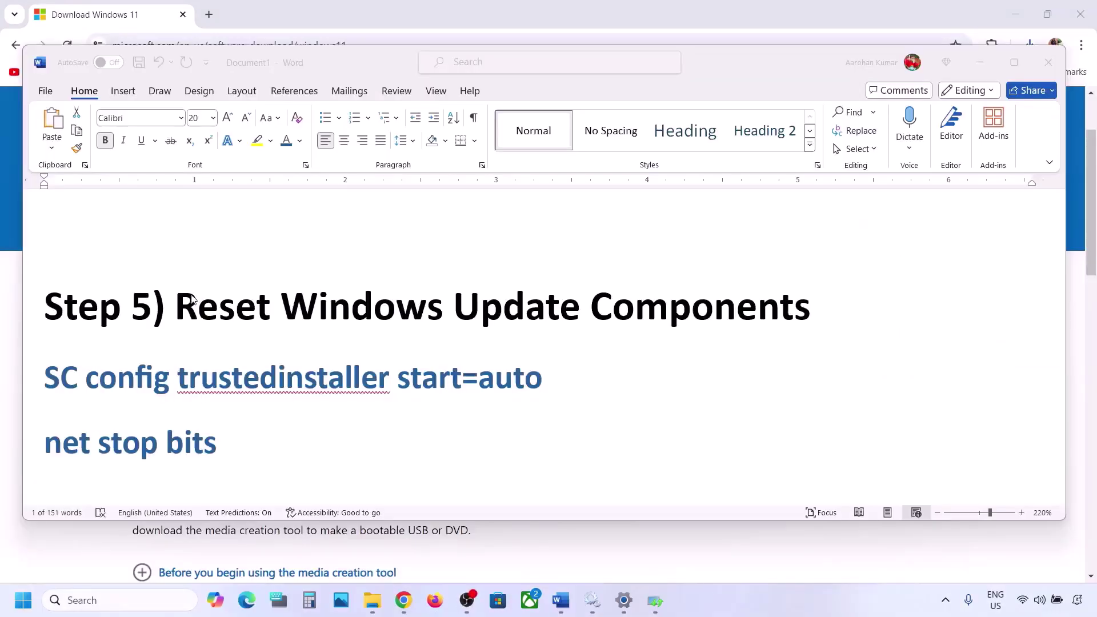
Copy the commands from SC config trustedinstaller start=auto through net start appidsvc in the notes
click(181, 300)
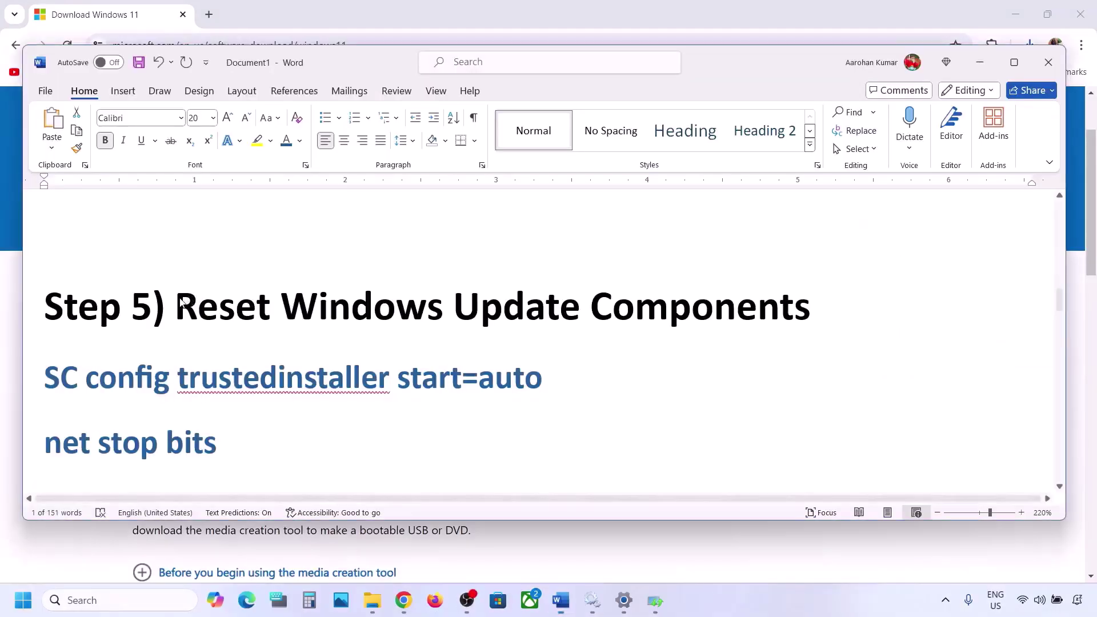
drag(185, 302, 810, 309)
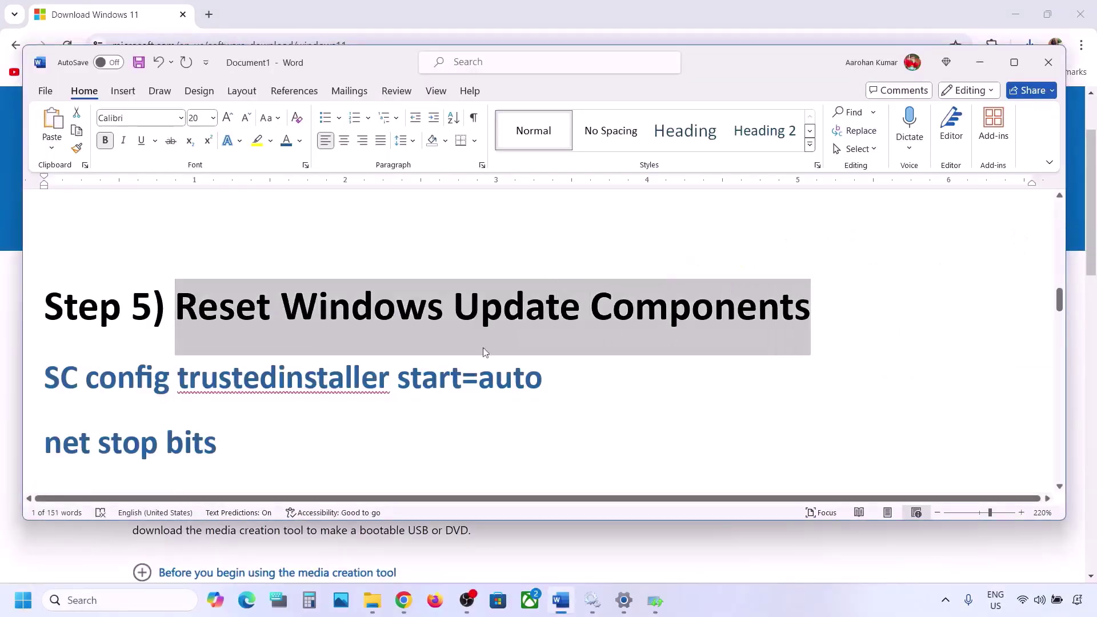
click(45, 375)
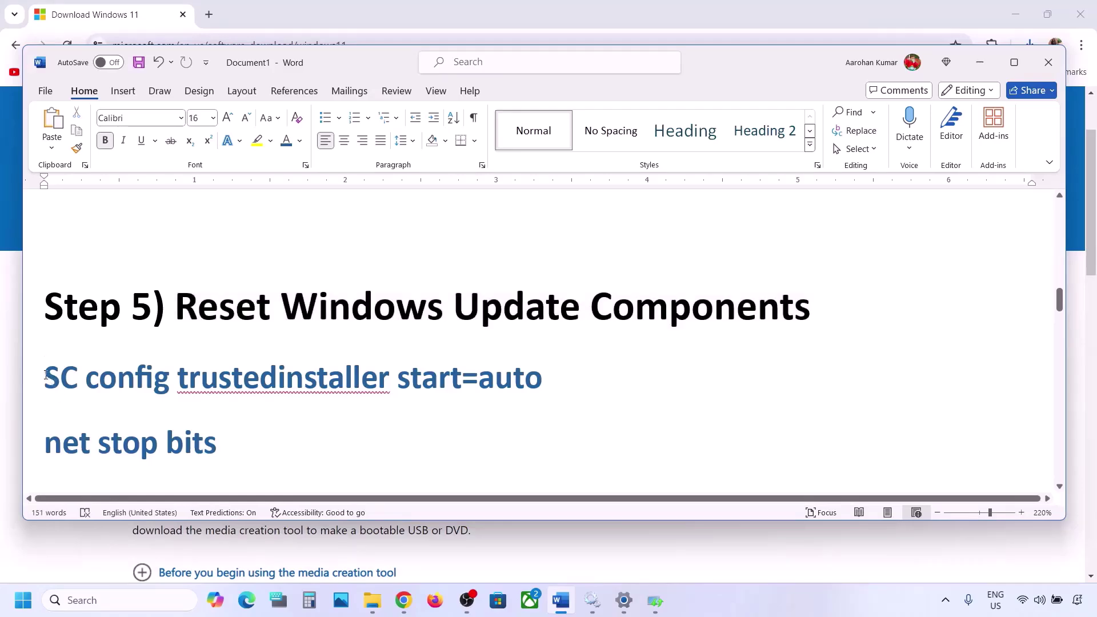
key(shift+Down)
key(shift+Down)
key(shift+Down)
key(shift+Down)
key(shift+Down)
key(shift+Down)
key(shift+Down)
key(shift+Down)
key(shift+Down)
key(shift+Down)
key(shift+Down)
key(shift+Down)
key(shift+Down)
key(shift+Down)
key(shift+Down)
key(shift+Down)
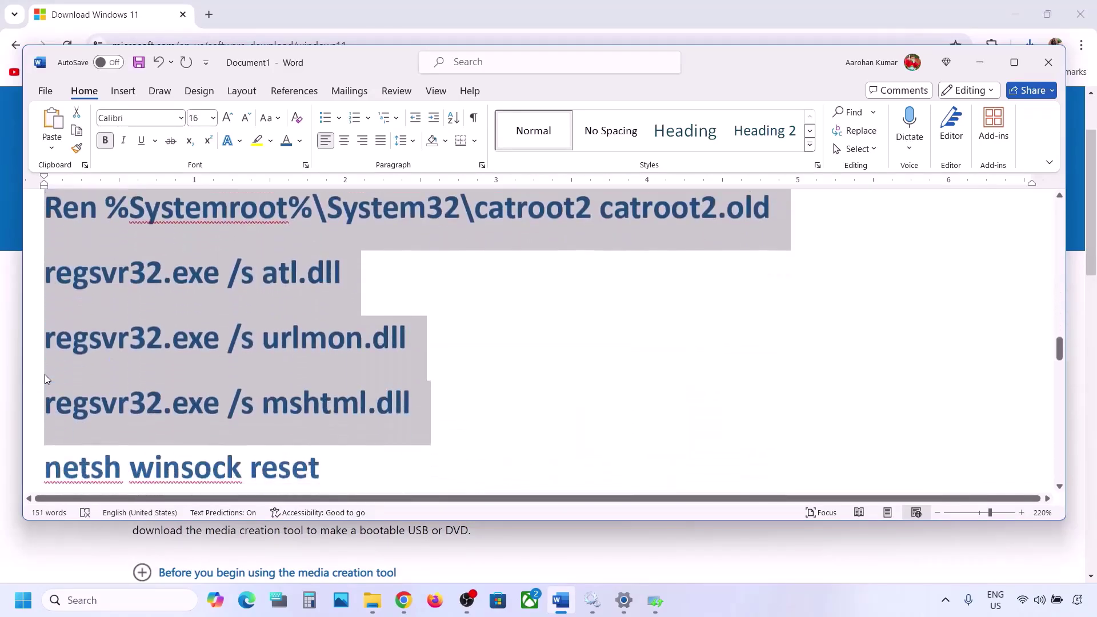
key(shift+Down)
key(shift+Down)
key(shift+Down)
key(shift+Down)
key(shift+Down)
key(shift+Down)
key(shift+Down)
key(shift+Down)
key(shift+Down)
key(shift+Down)
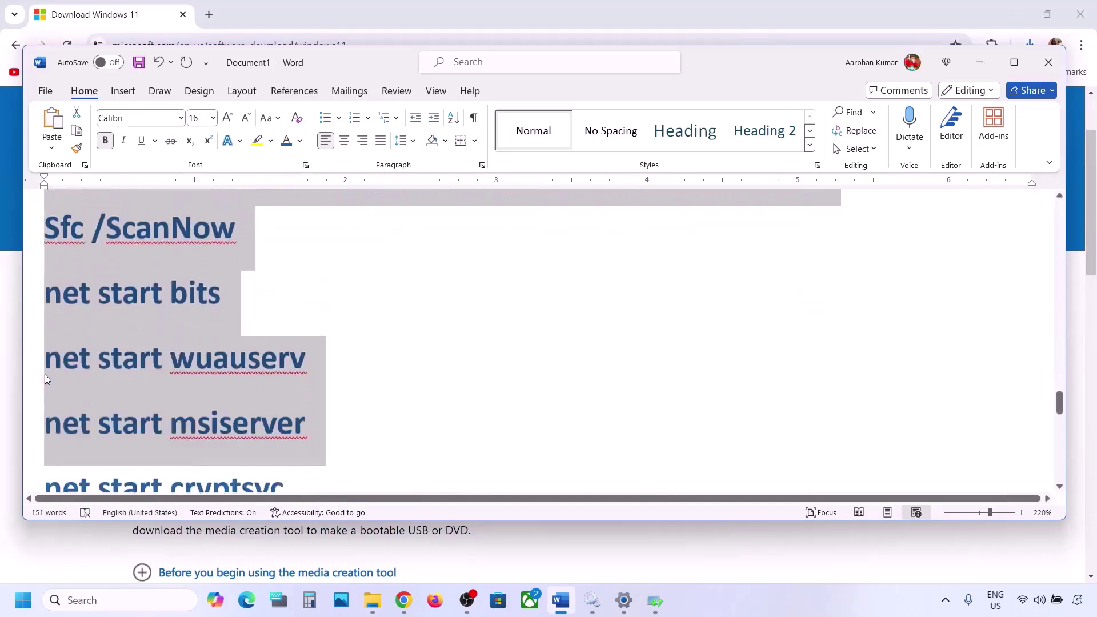
key(shift+Up)
key(shift+Up)
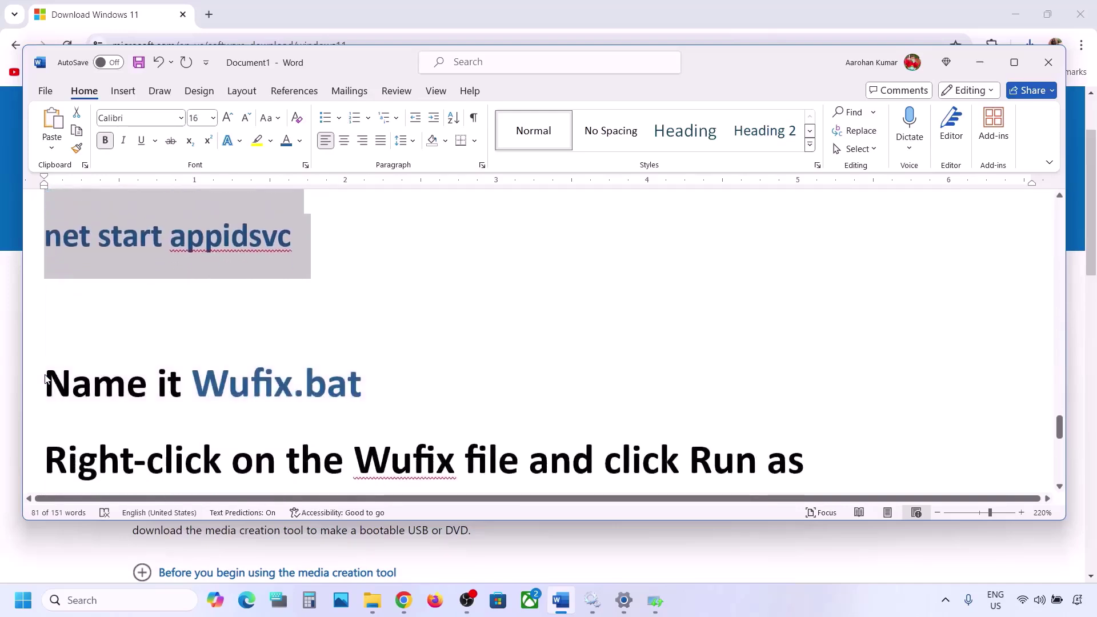
scroll(162, 337, up, 2)
right_click(171, 277)
click(227, 350)
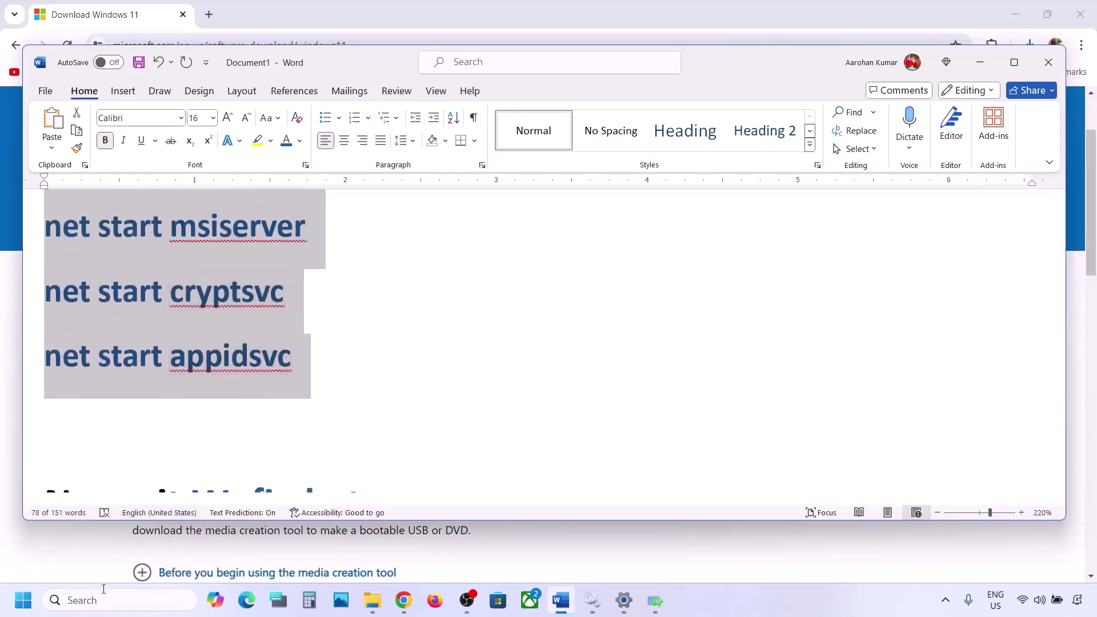
click(91, 600)
Paste the copied reset commands into a new Notepad file and begin Save As
text(note)
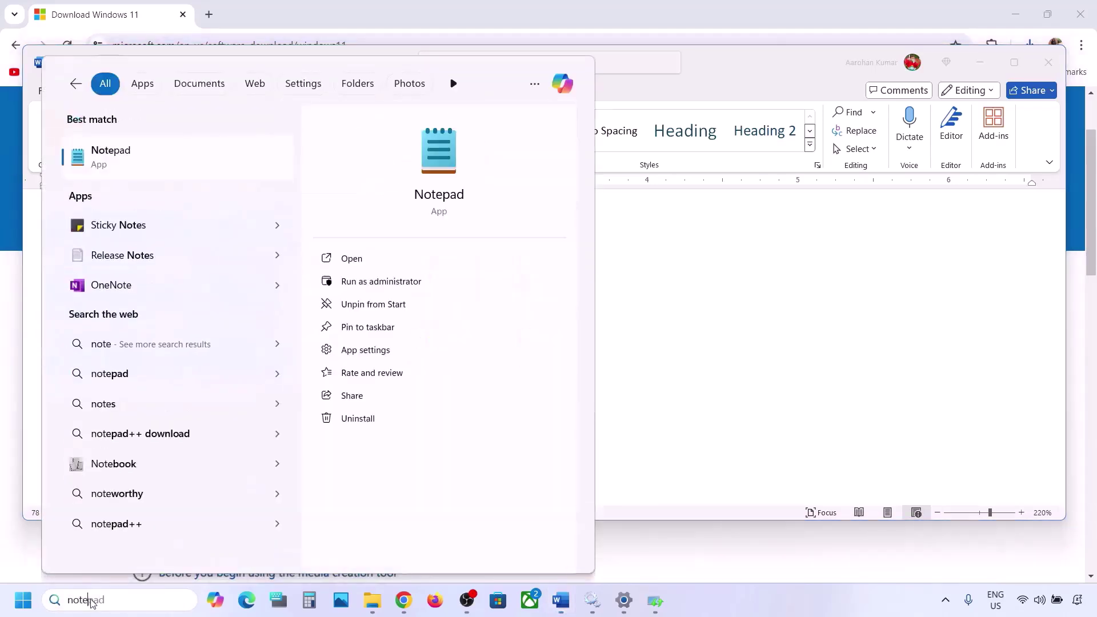
key(Return)
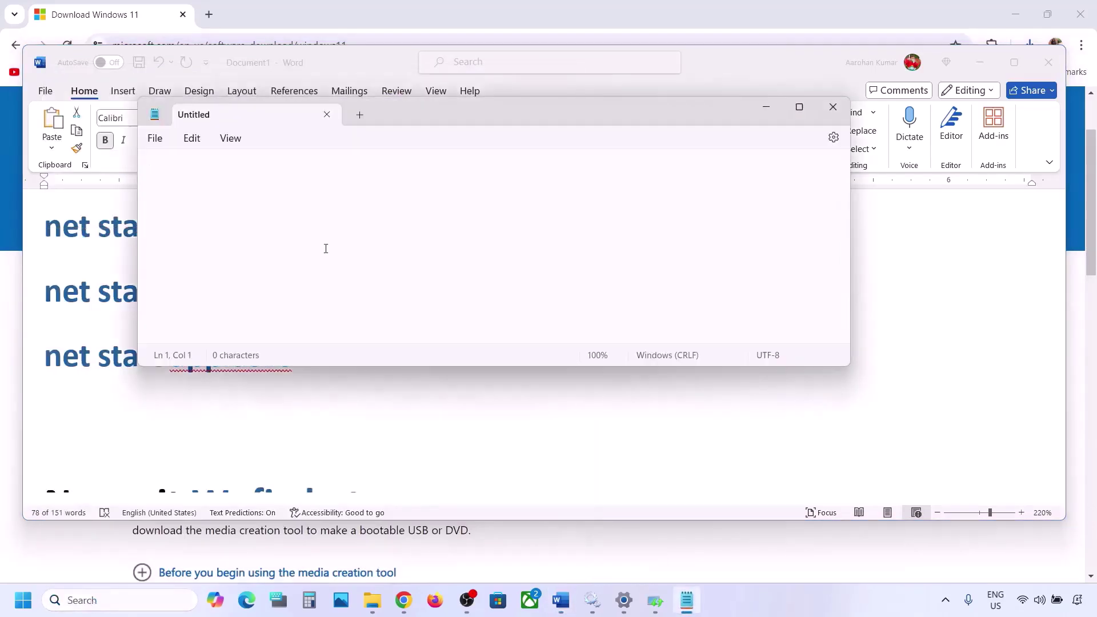
key(ctrl+v)
scroll(306, 203, up, 4)
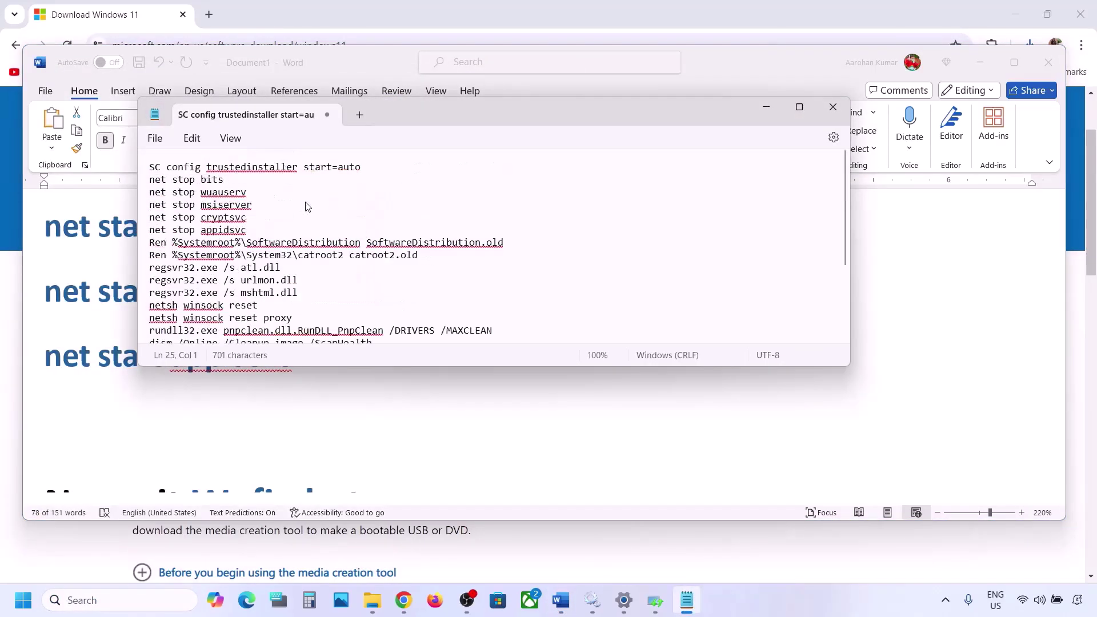
click(155, 139)
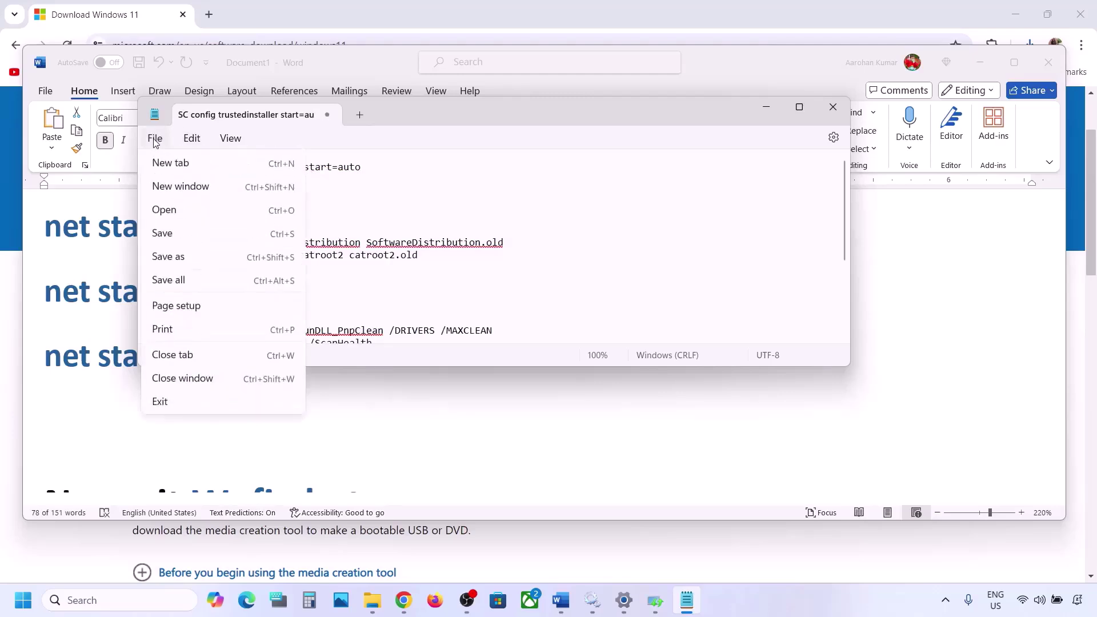
click(173, 260)
Save the file on the Desktop as Wufix.bat with type All files, then close Notepad
click(118, 366)
scroll(119, 366, down, 5)
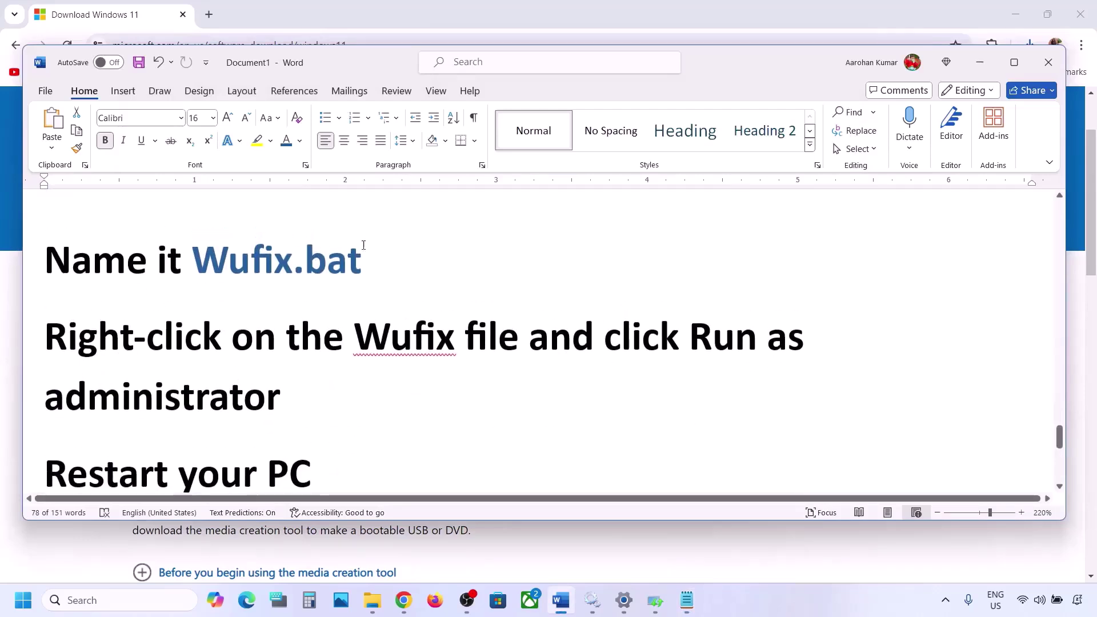
drag(370, 258, 238, 259)
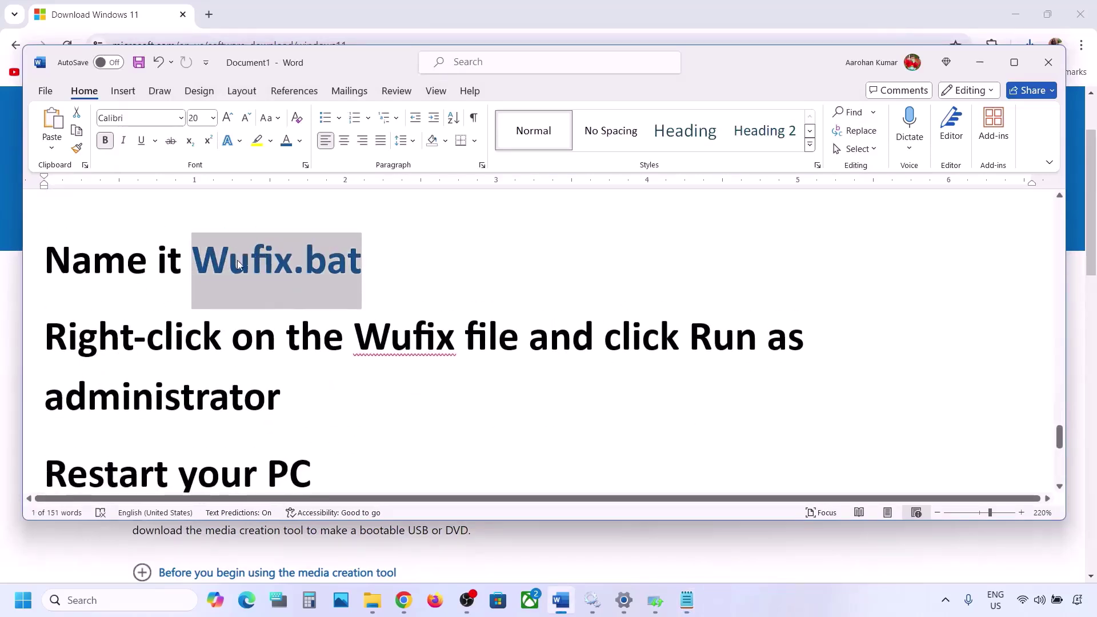
key(ctrl+c)
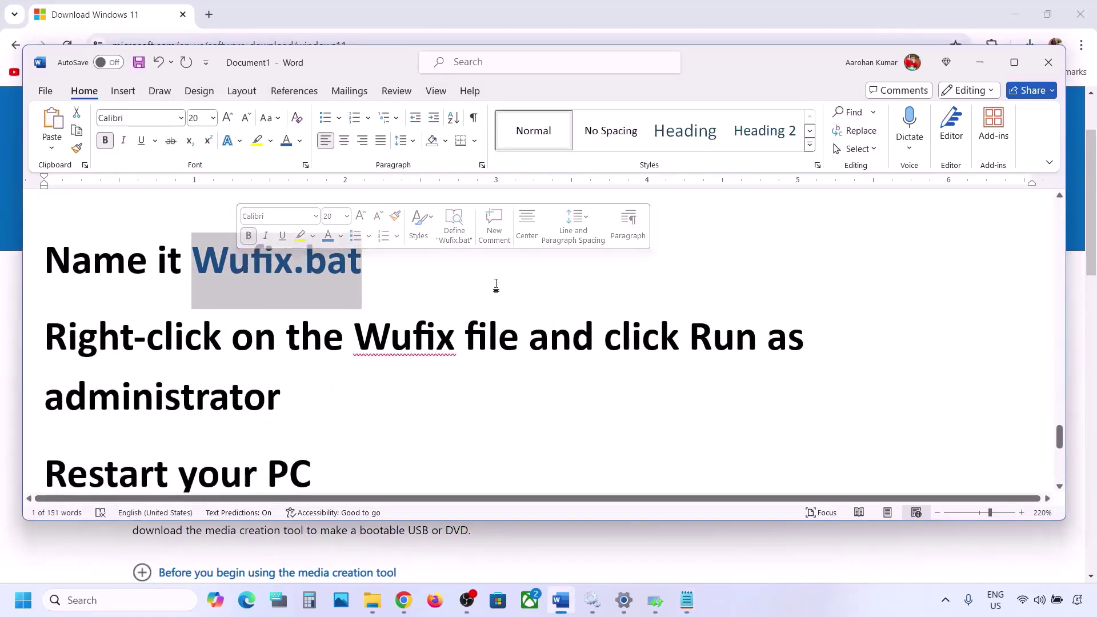
click(687, 597)
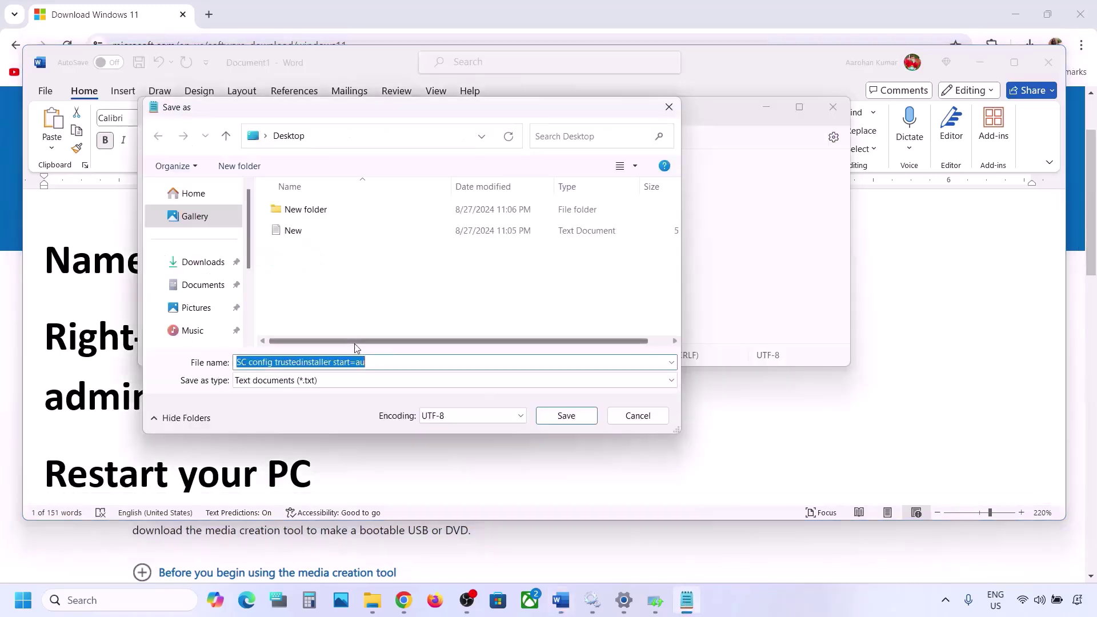
key(ctrl+v)
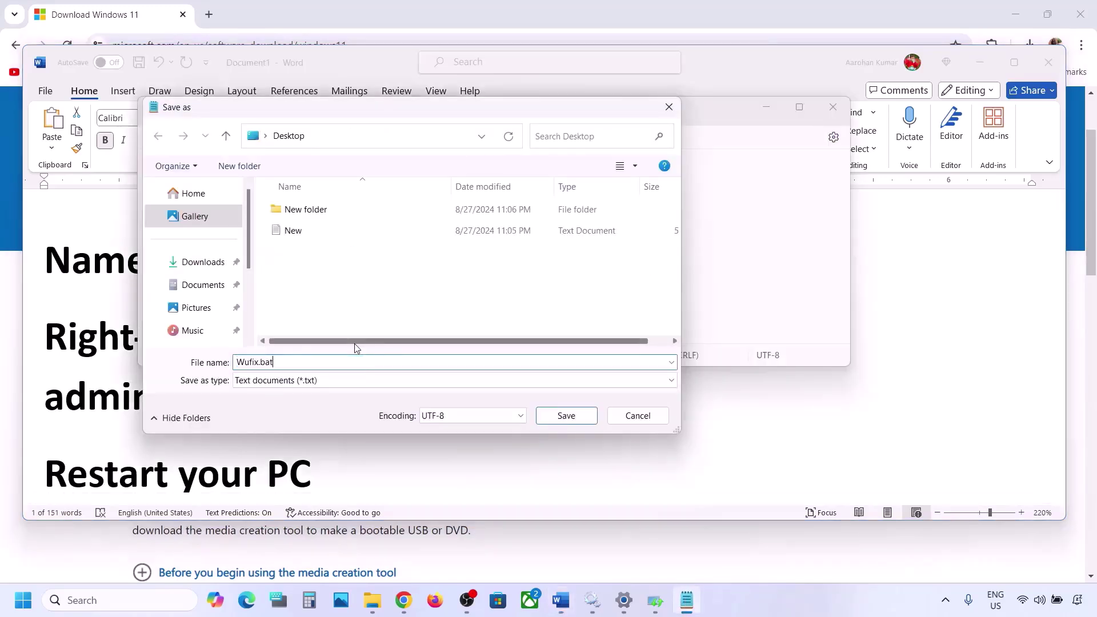
click(323, 386)
click(298, 406)
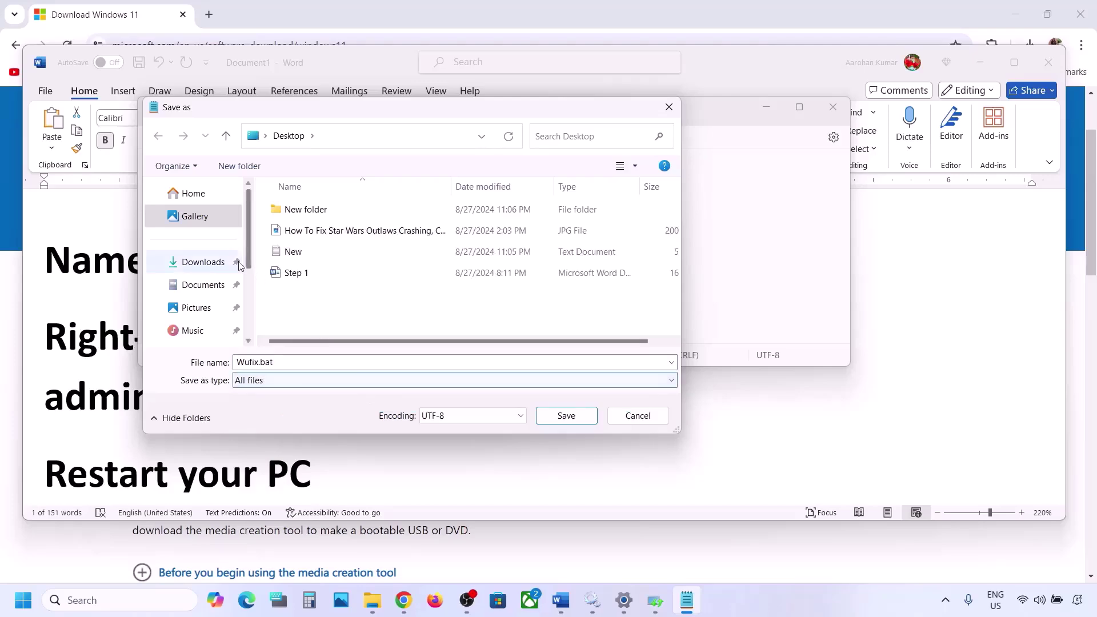
click(566, 416)
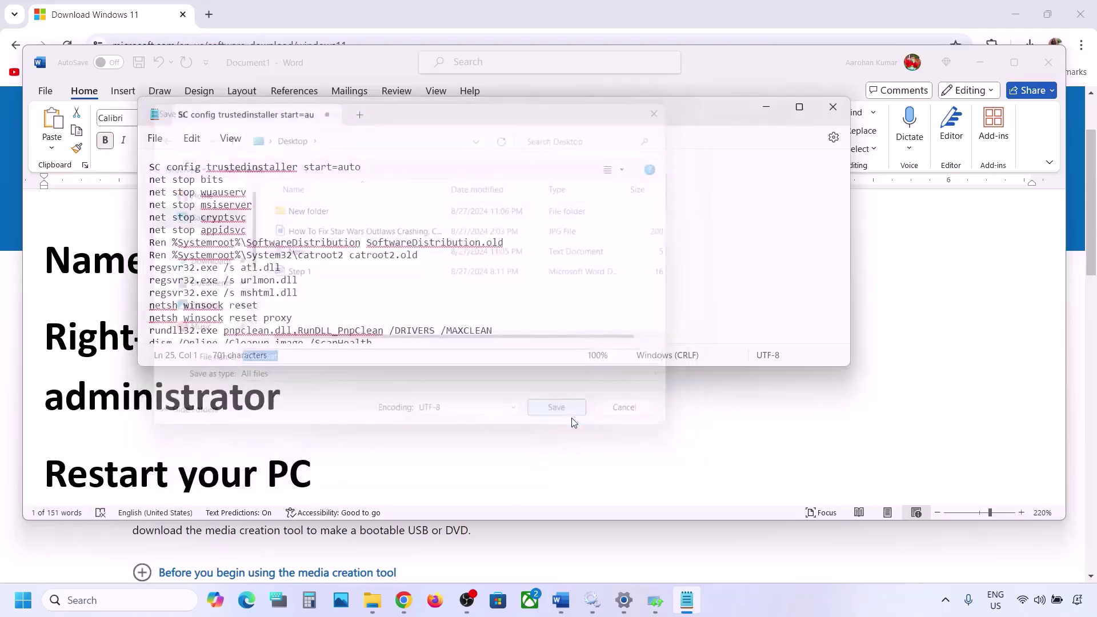
click(835, 110)
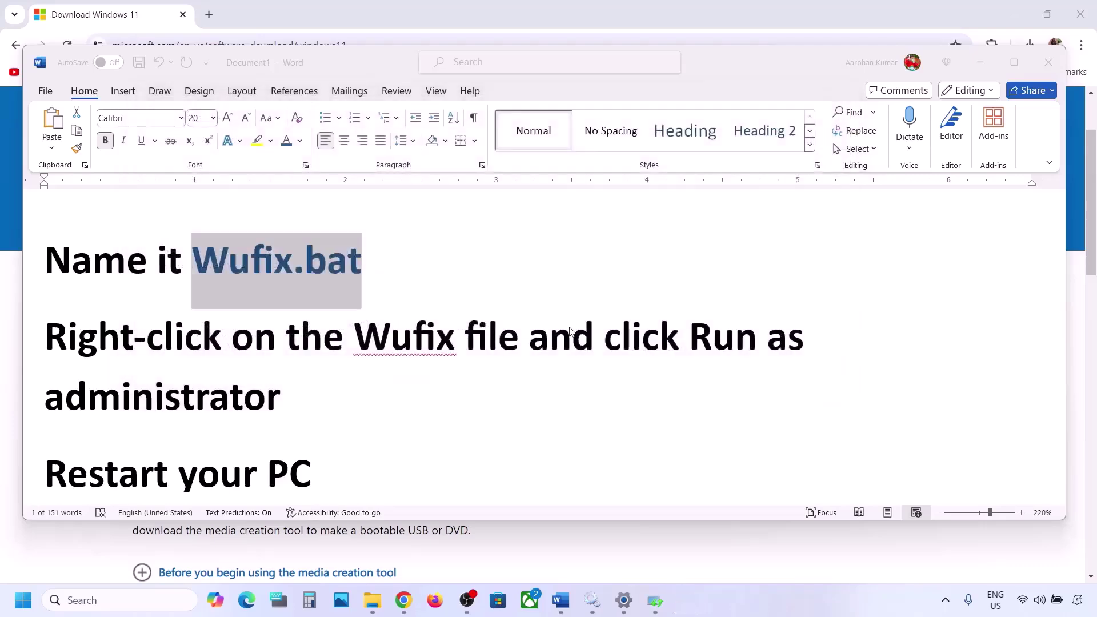
Run Wufix.bat from the desktop as administrator
key(super+d)
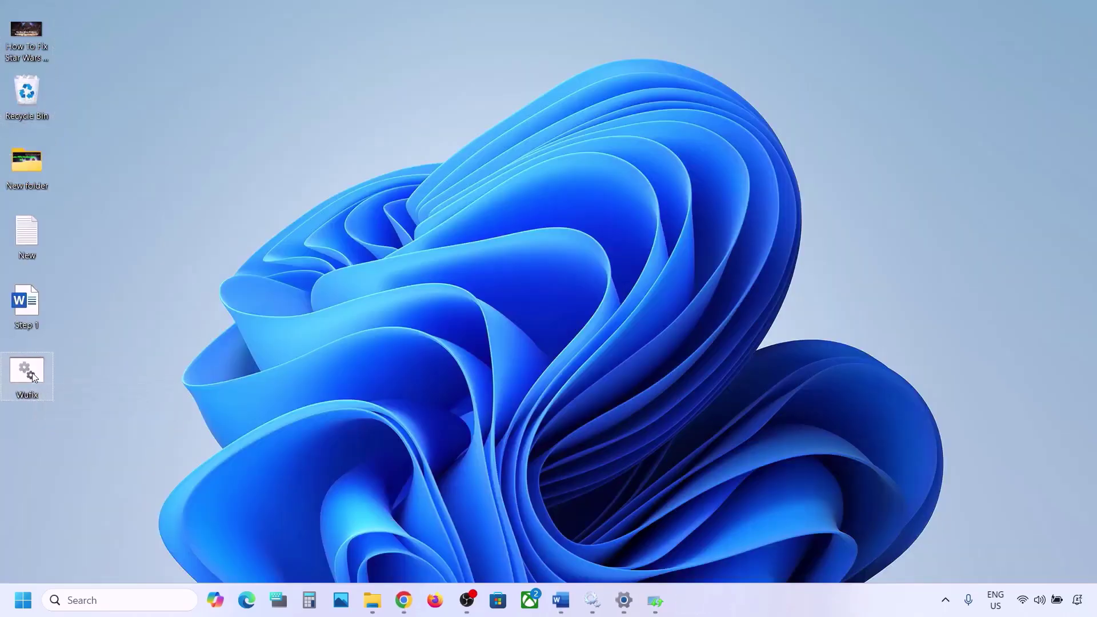
double_click(27, 373)
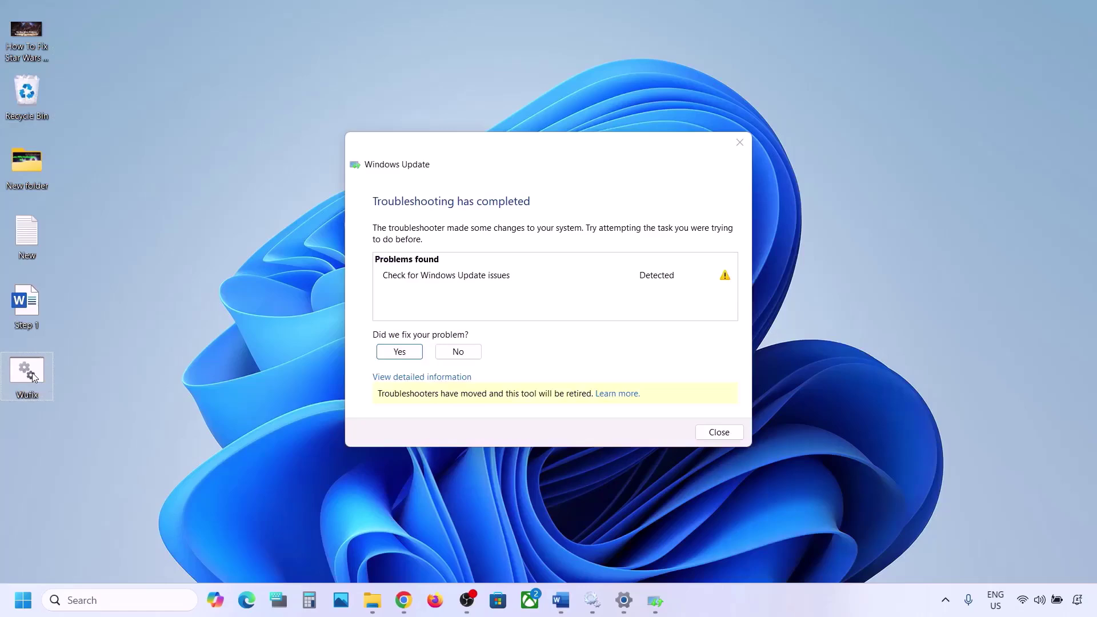
click(739, 142)
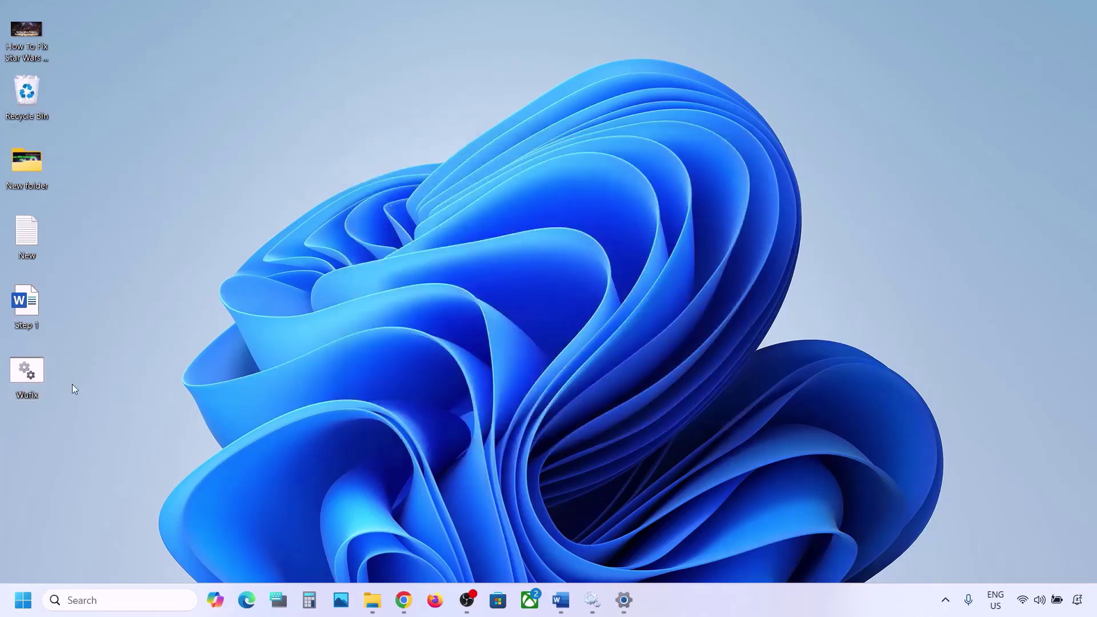
right_click(33, 372)
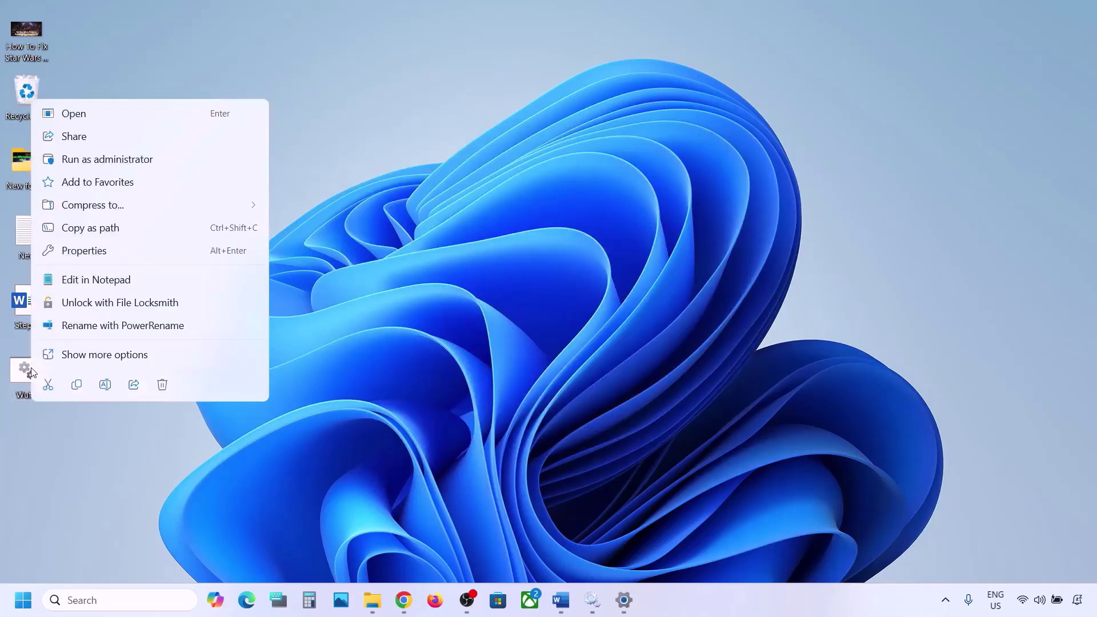
click(138, 163)
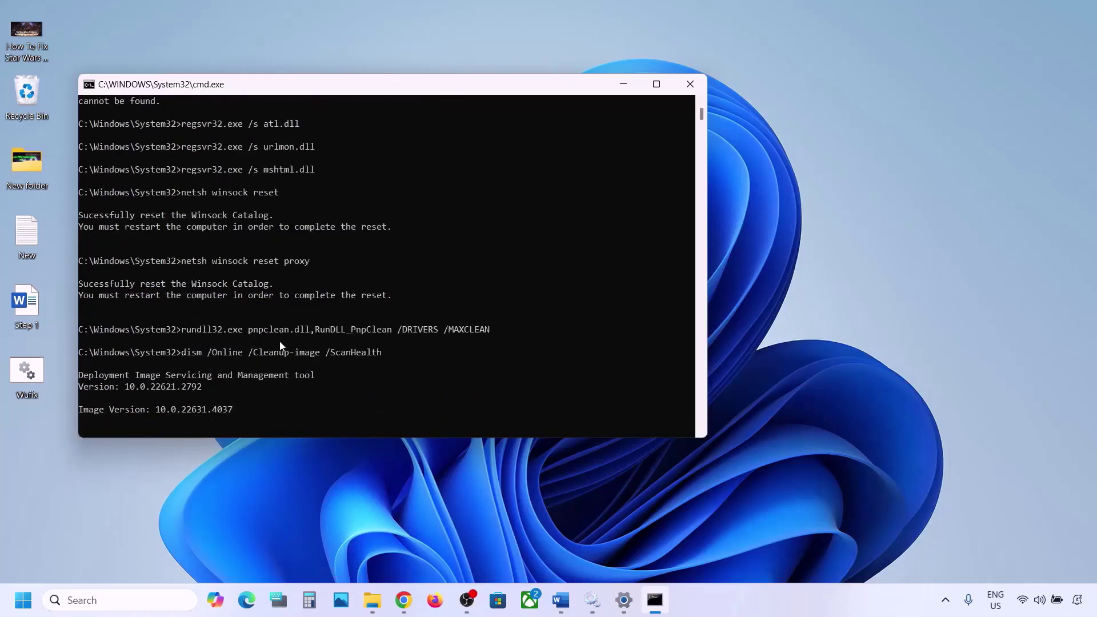
Dismiss the power options, leaving the DISM ScanHealth running, and clear the desktop
click(23, 599)
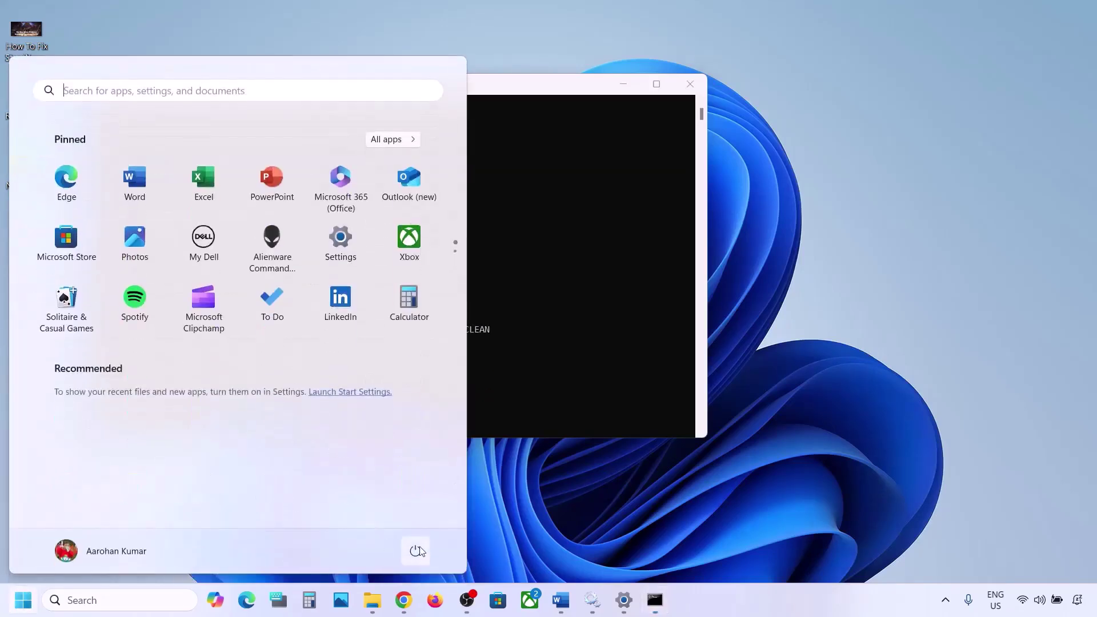
click(415, 552)
key(Escape)
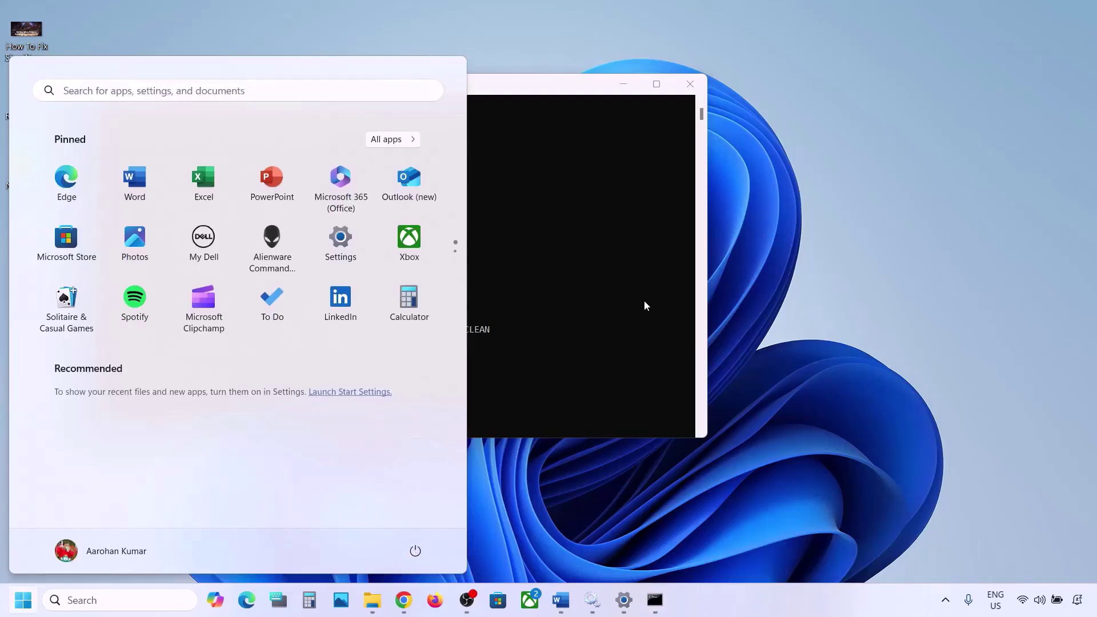
click(582, 293)
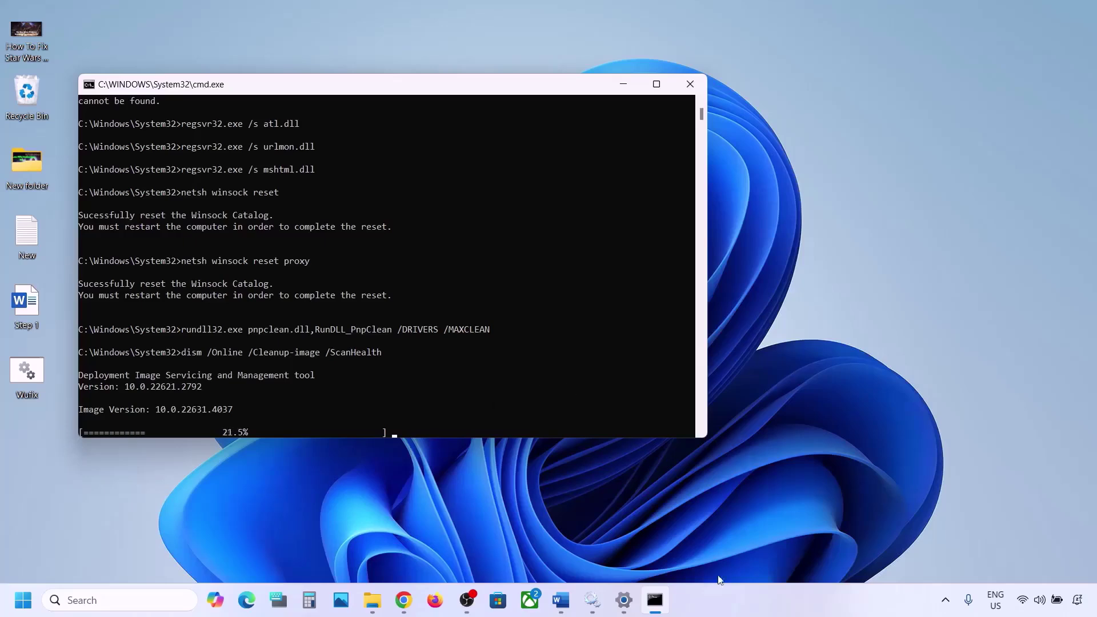
click(726, 611)
key(super+d)
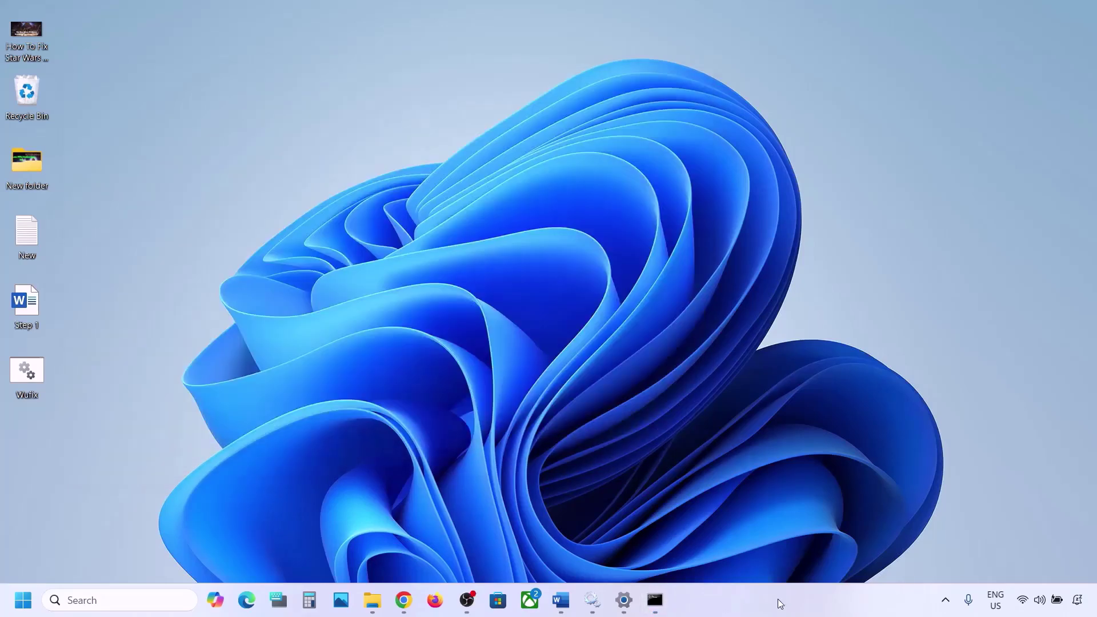
Find Step 6, Use Media Creation Tool, in the notes, then download and run MediaCreationTool.exe
click(563, 601)
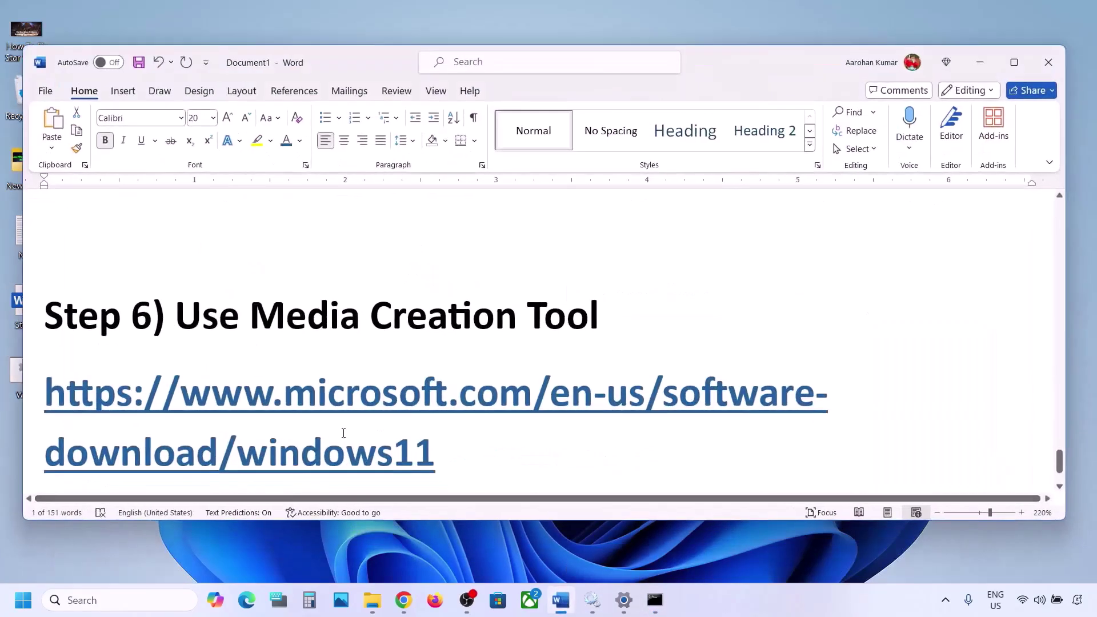
scroll(343, 434, down, 2)
drag(180, 226, 609, 229)
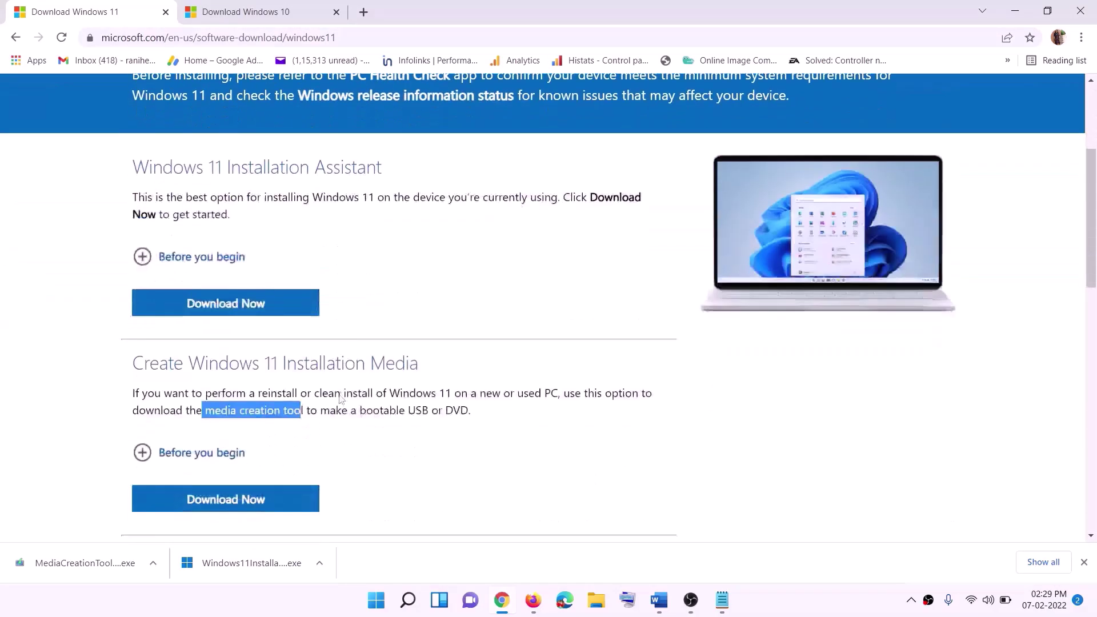
scroll(341, 396, down, 1)
drag(206, 338, 317, 338)
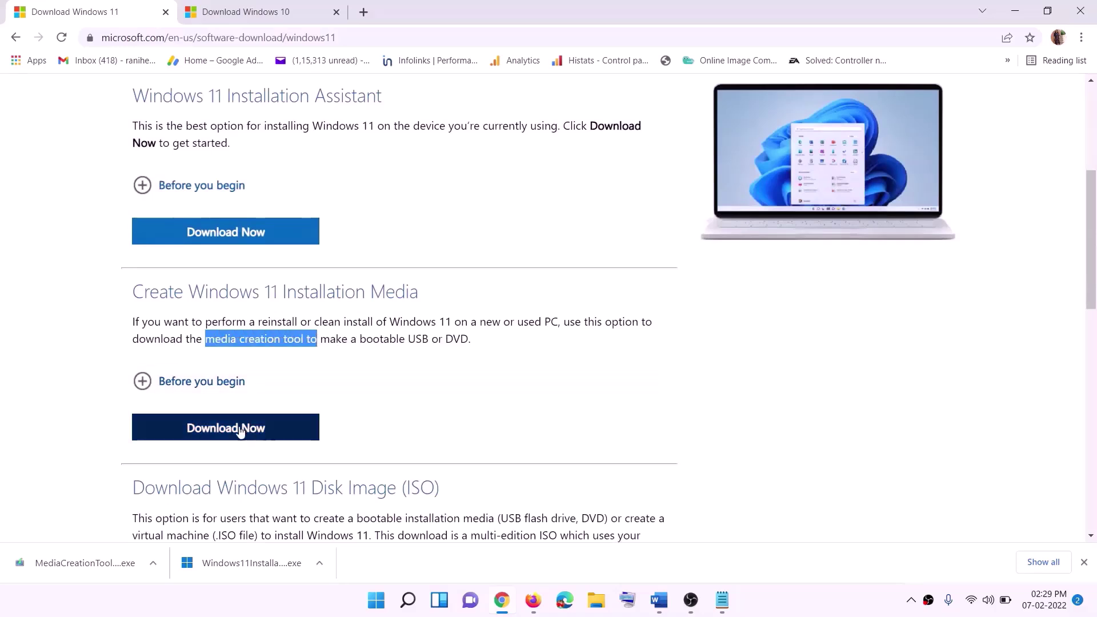
click(217, 436)
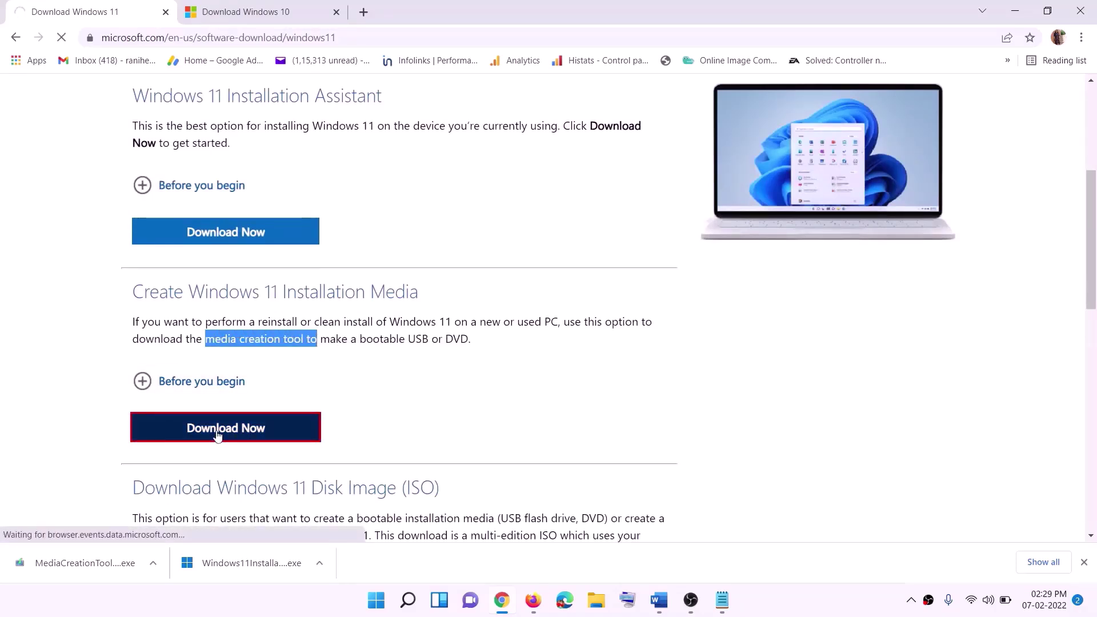
click(78, 566)
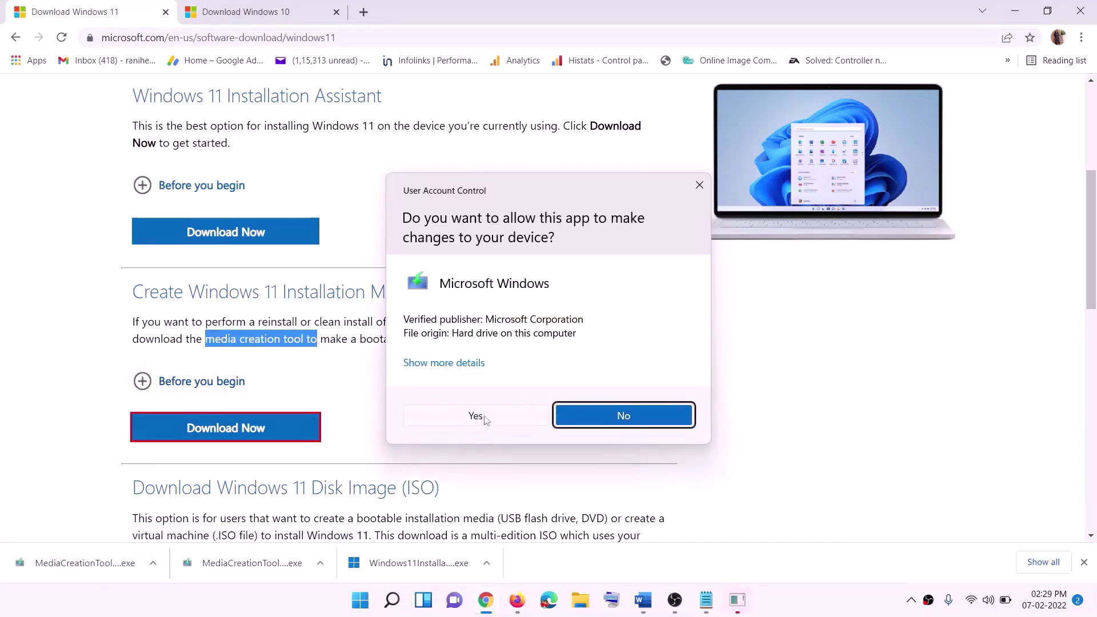
Allow Windows 11 Setup, accept the licence, keep the recommended edition and choose ISO file
click(476, 415)
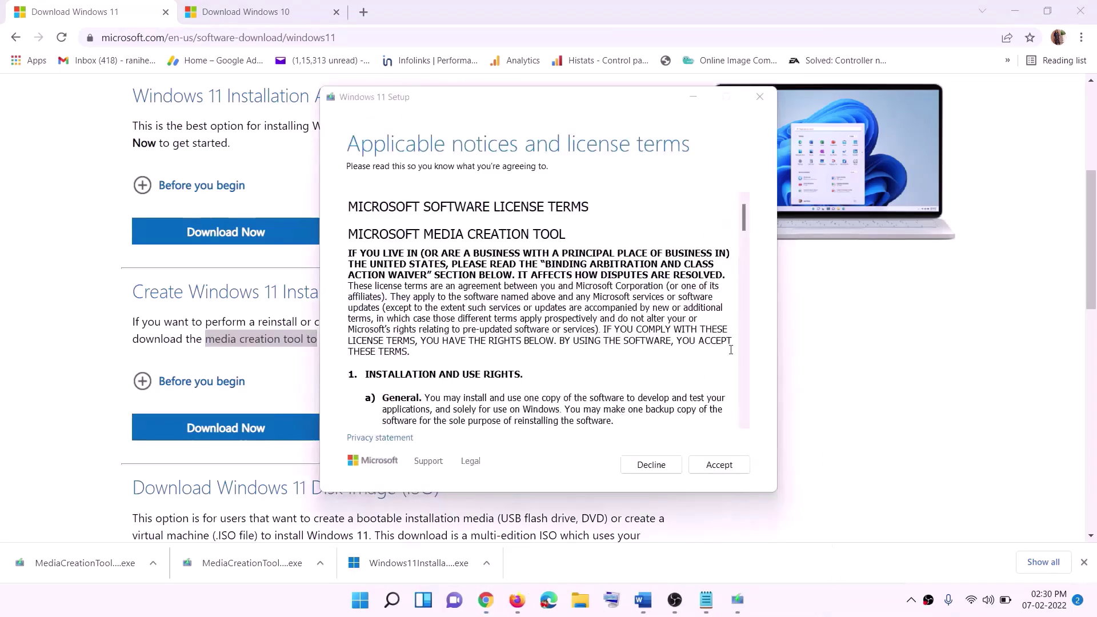
click(718, 464)
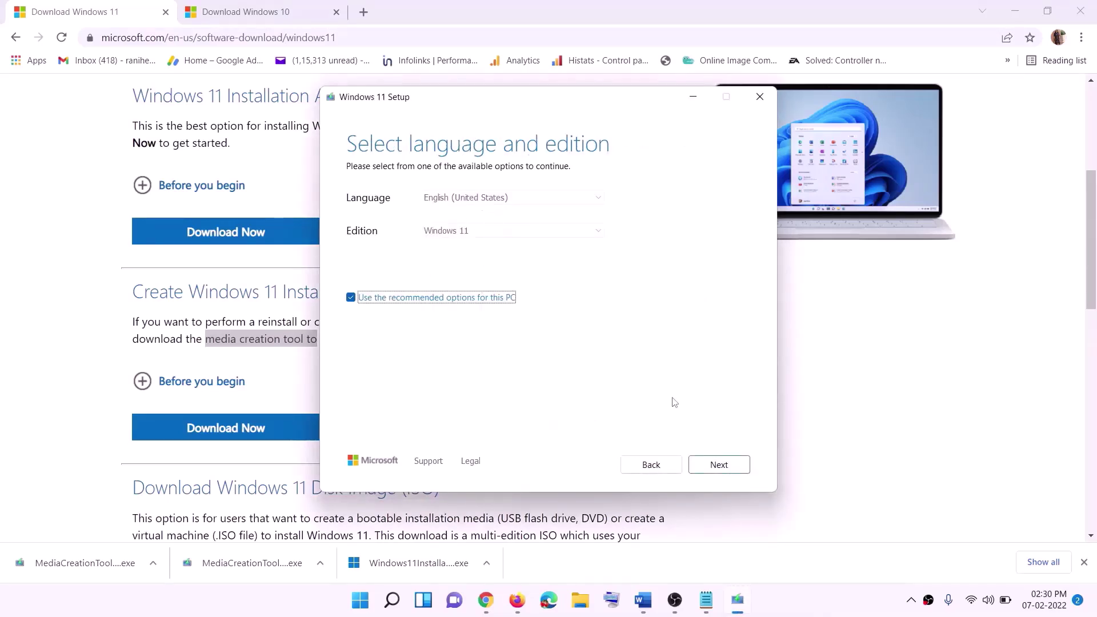
click(710, 466)
click(380, 246)
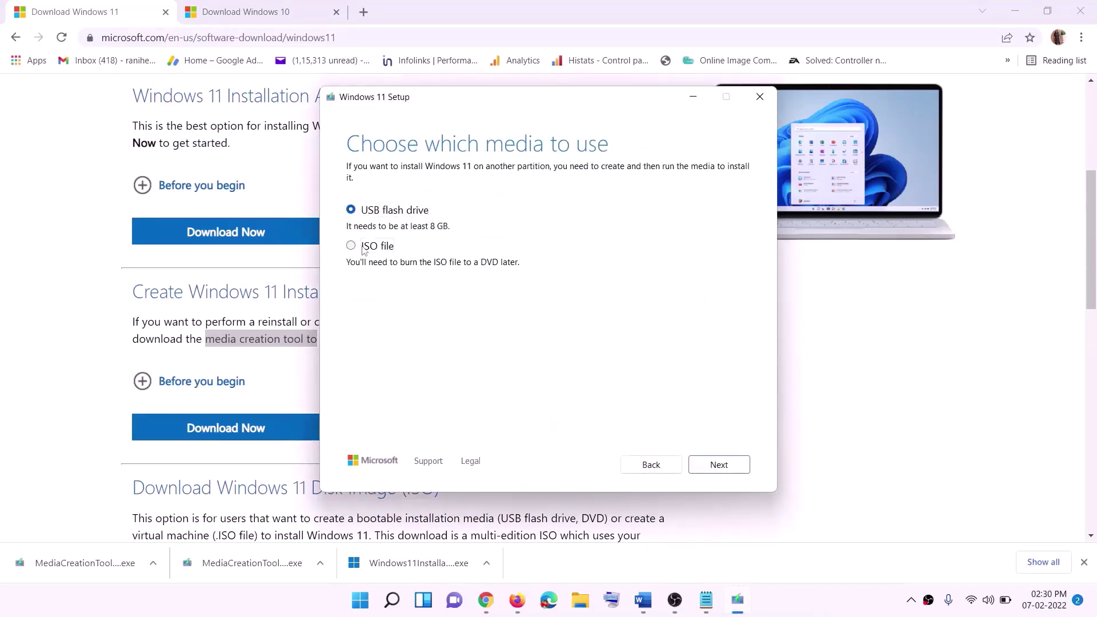
click(726, 465)
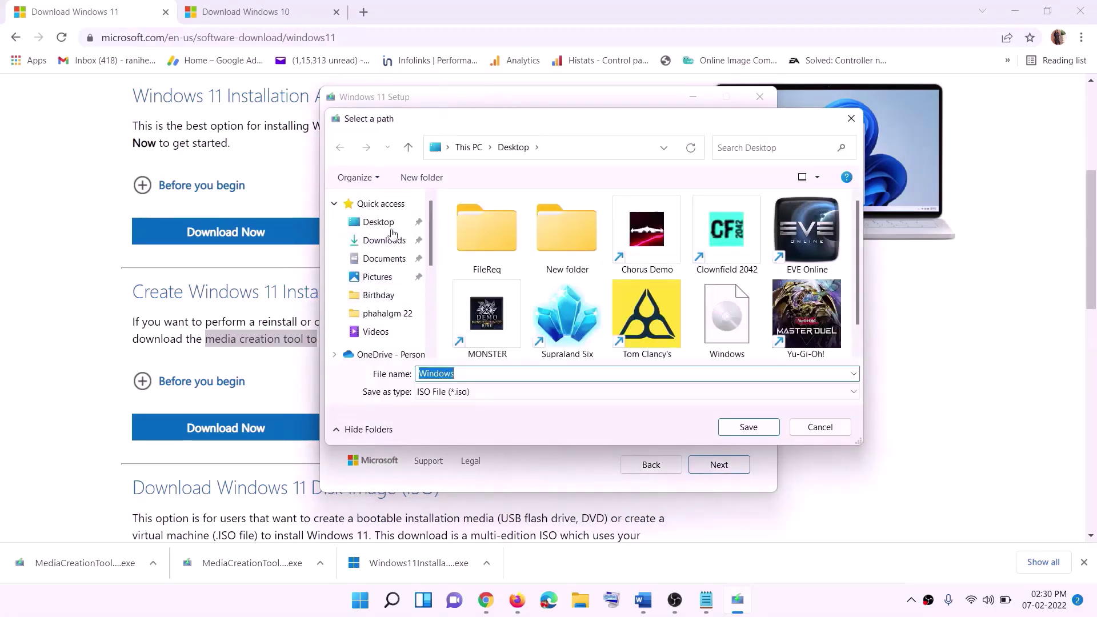
Save the ISO as 'Windows' on the Desktop, then show the desktop
click(378, 224)
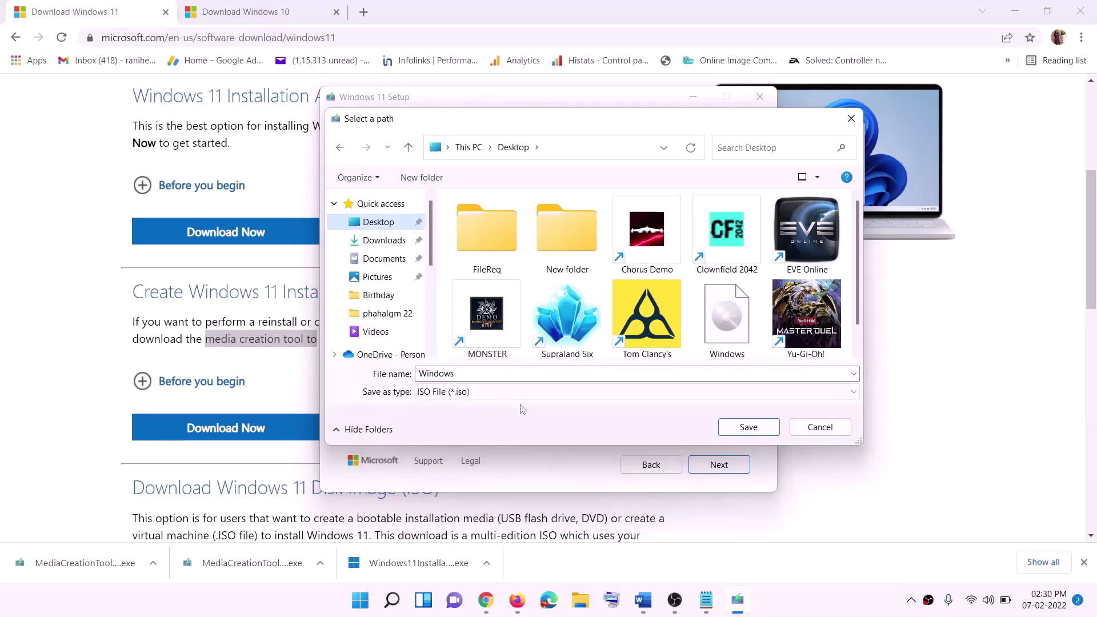
click(748, 428)
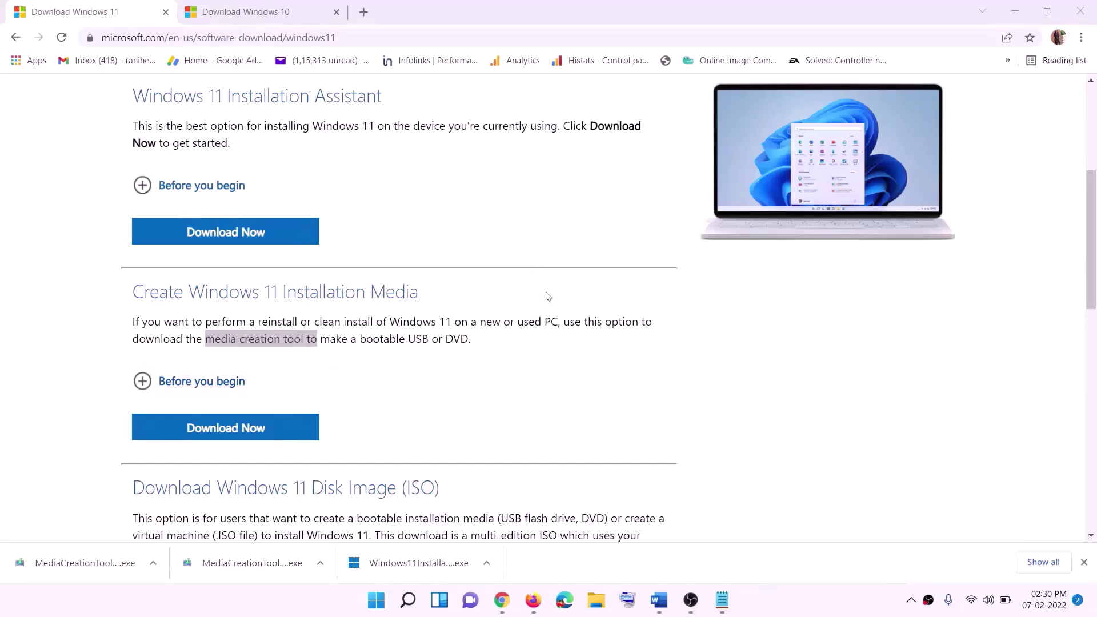
key(super+d)
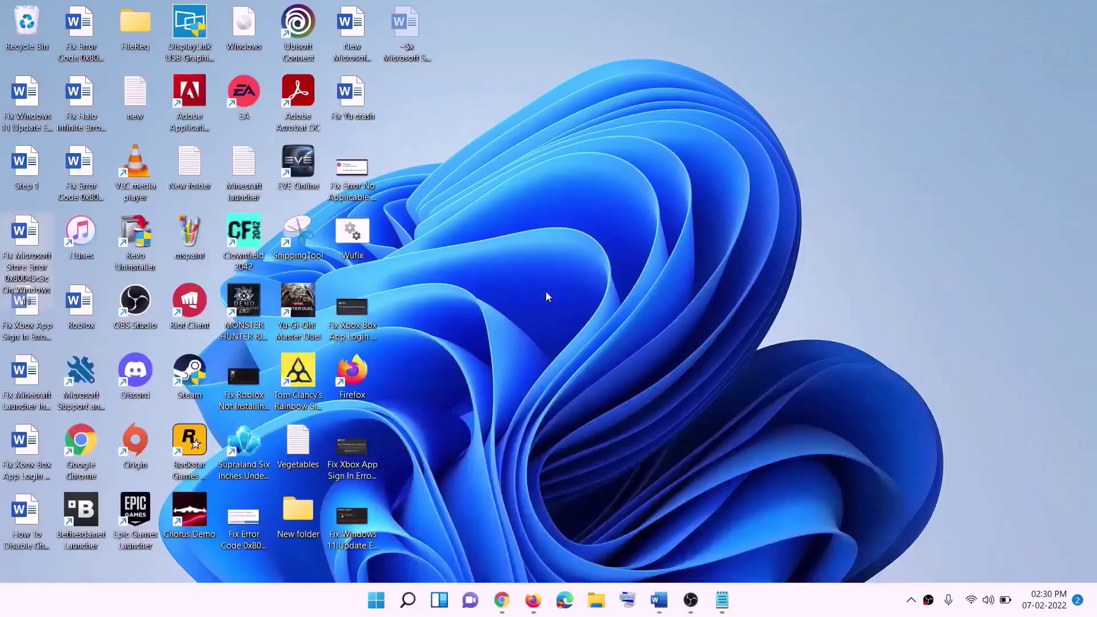
Mount the Windows ISO from the desktop and run its setup, allowing it through the permission prompt and continuing to the update check
drag(268, 33, 437, 351)
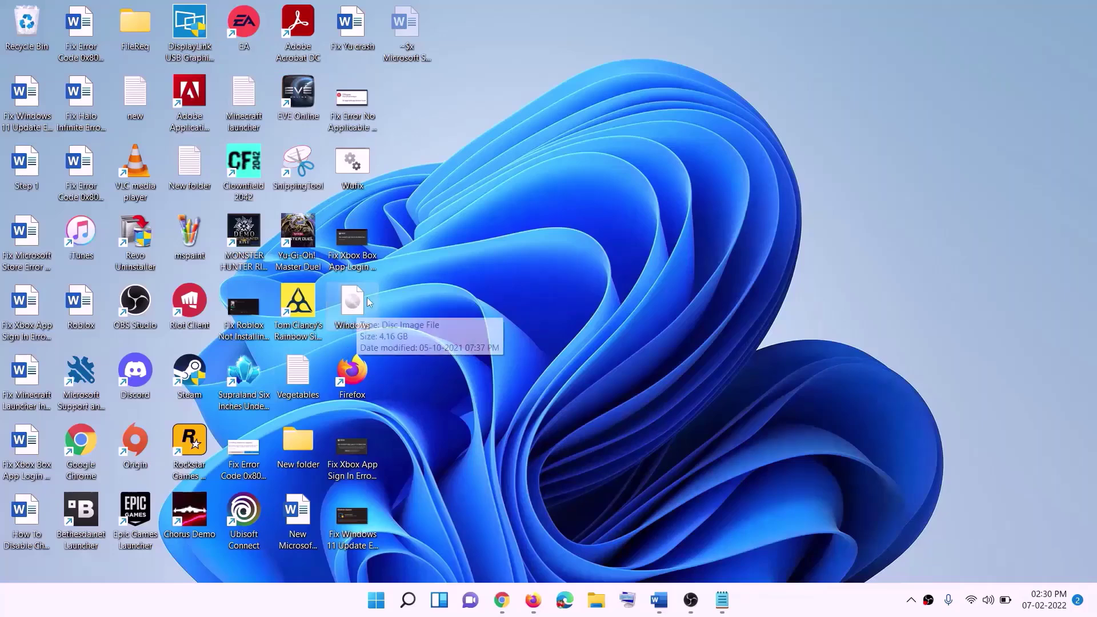
double_click(356, 311)
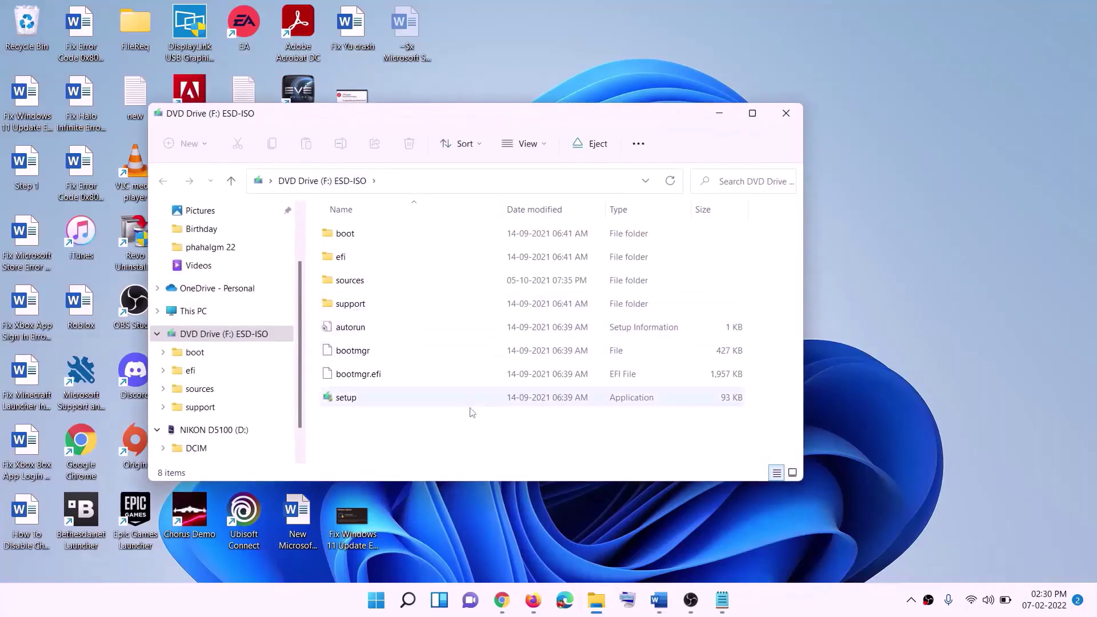
click(346, 398)
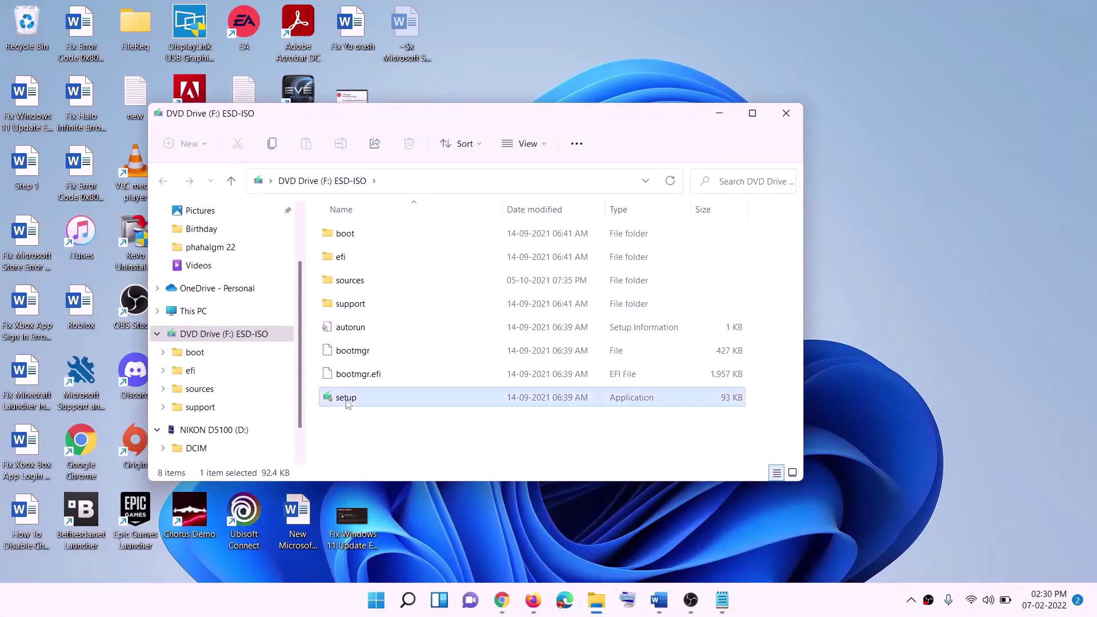
double_click(375, 398)
click(549, 447)
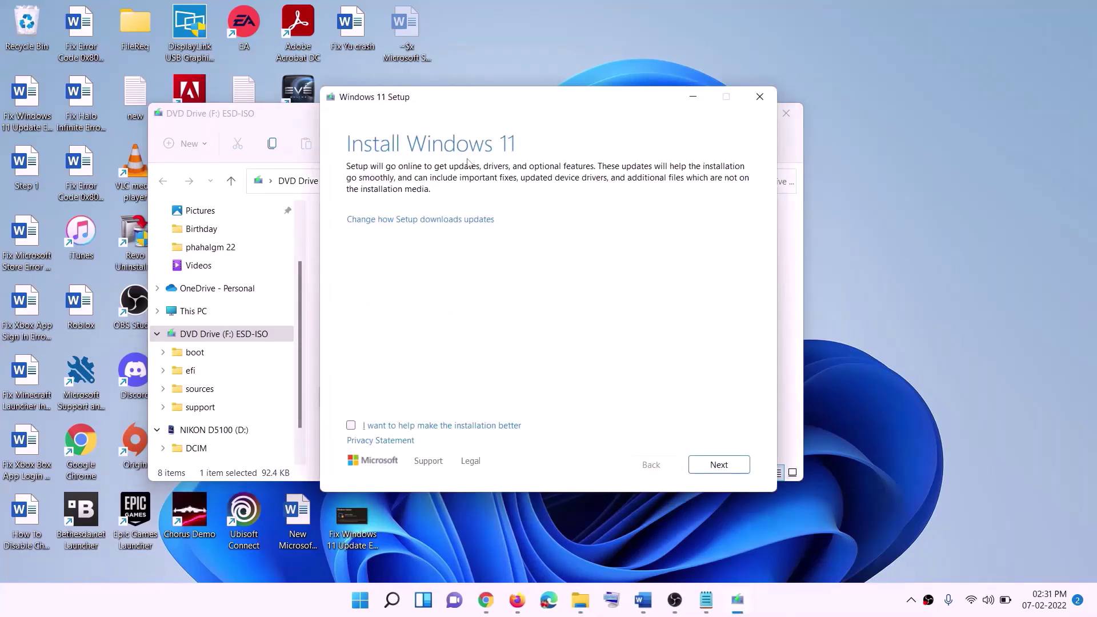
click(722, 464)
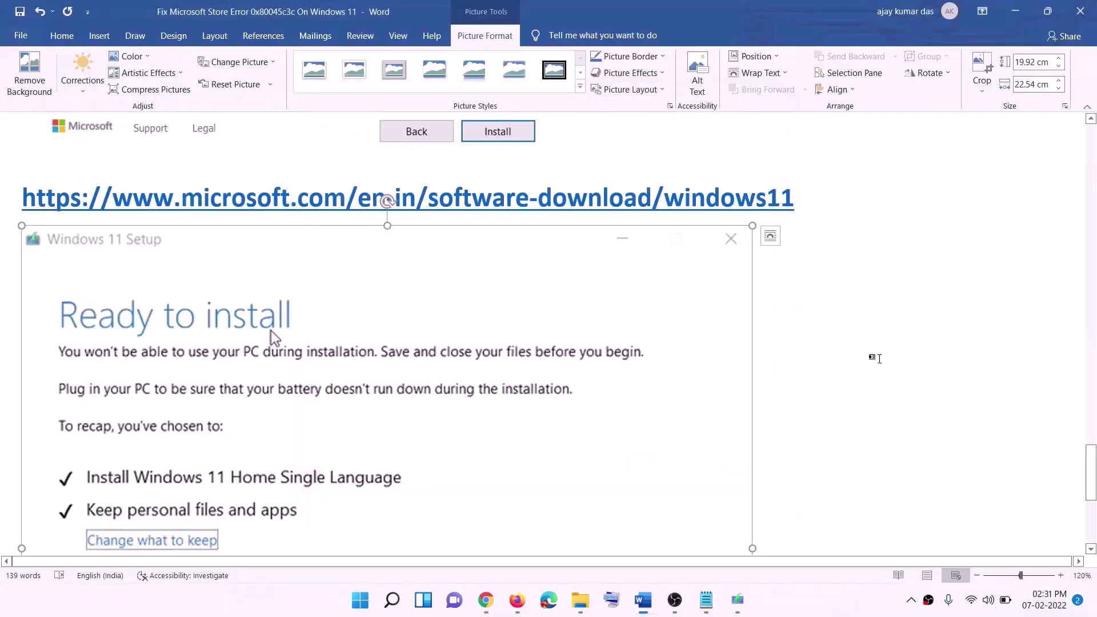
Scroll through the Ready to install screenshot, then select KB5060999 in the Fix Update document title
scroll(254, 286, down, 2)
scroll(254, 286, down, 2)
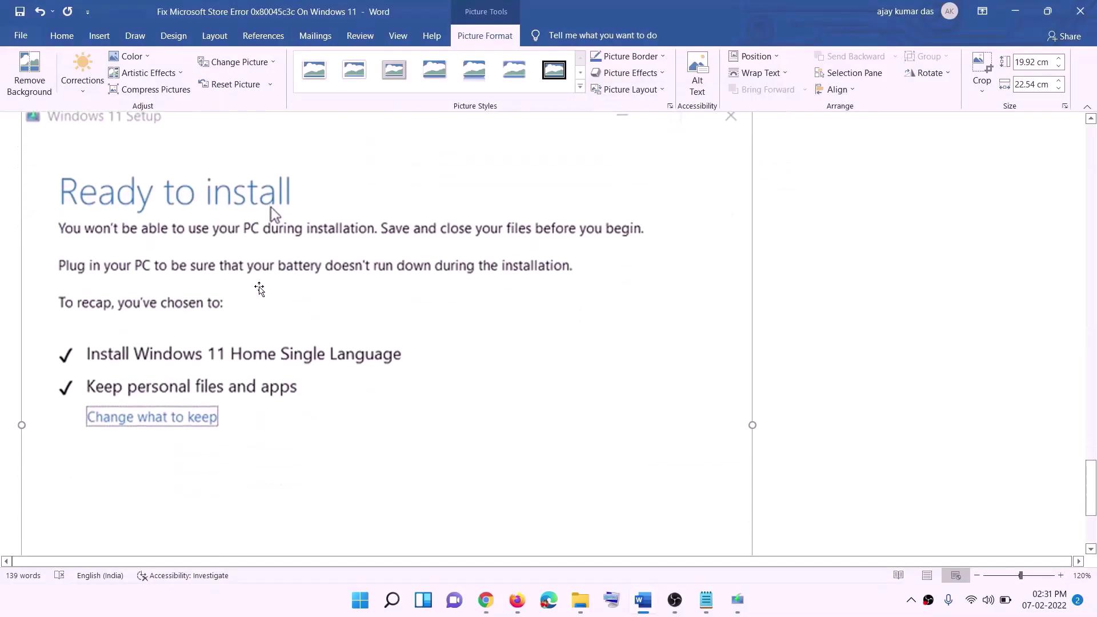
scroll(269, 281, down, 1)
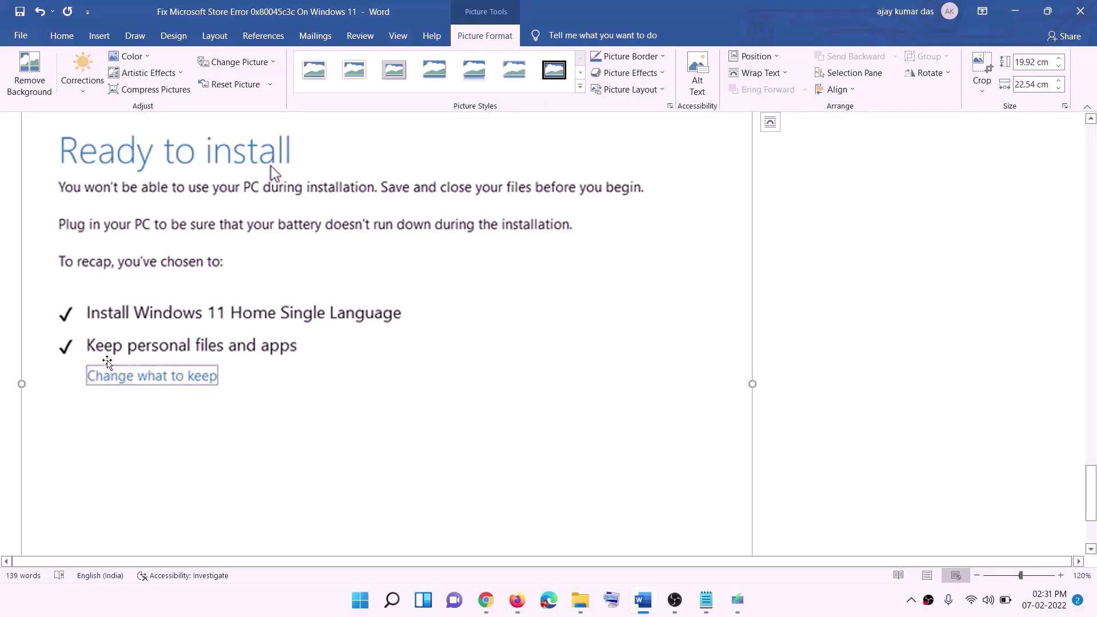
scroll(362, 356, down, 3)
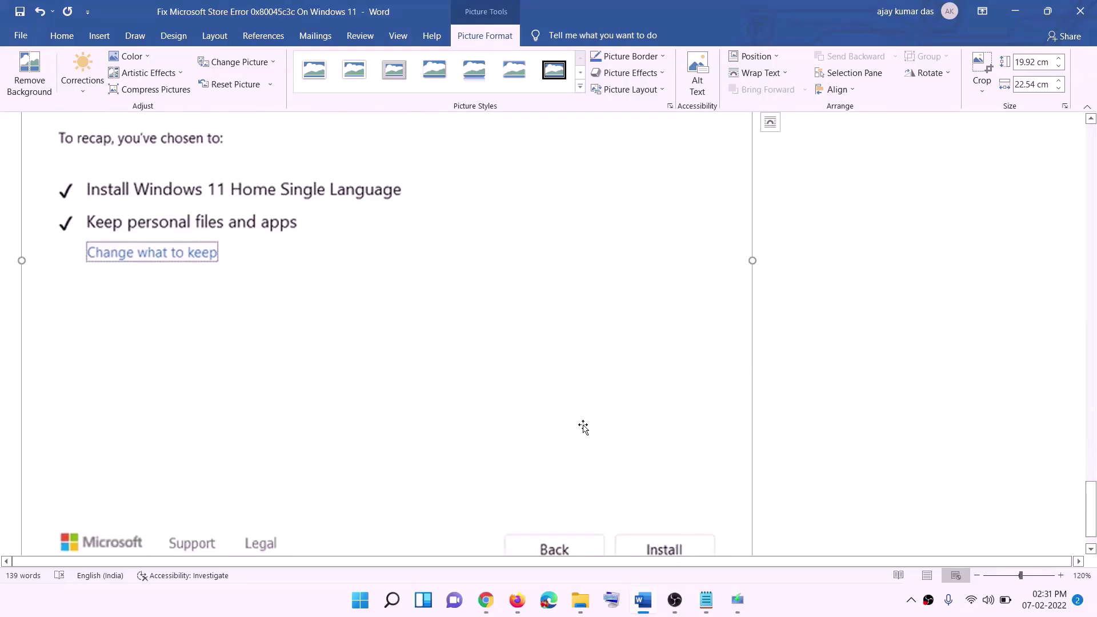
scroll(582, 428, up, 7)
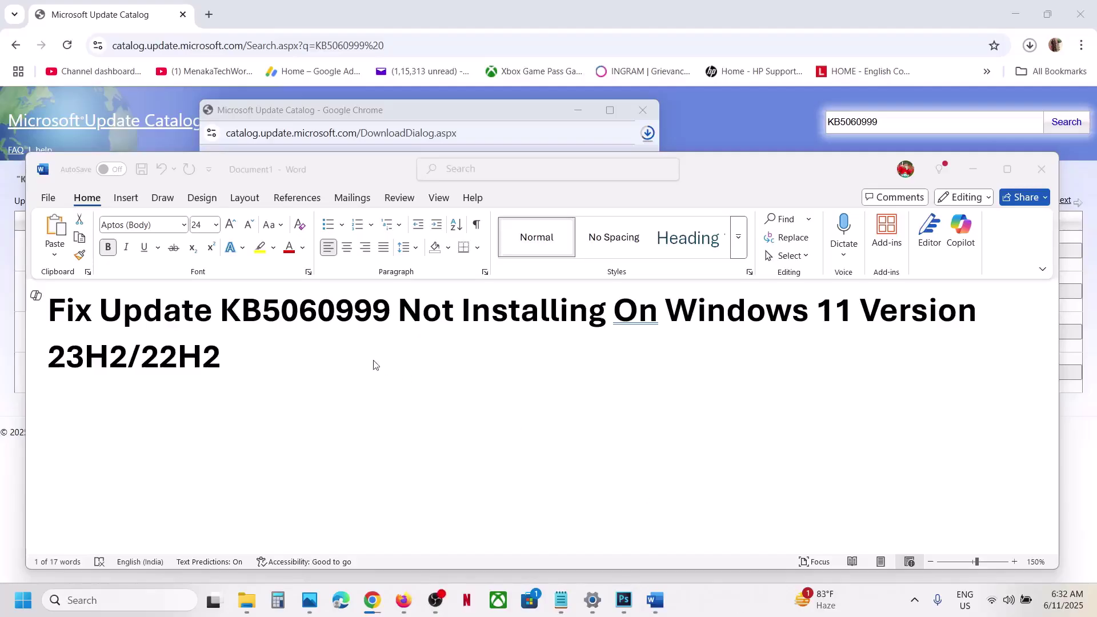
double_click(255, 309)
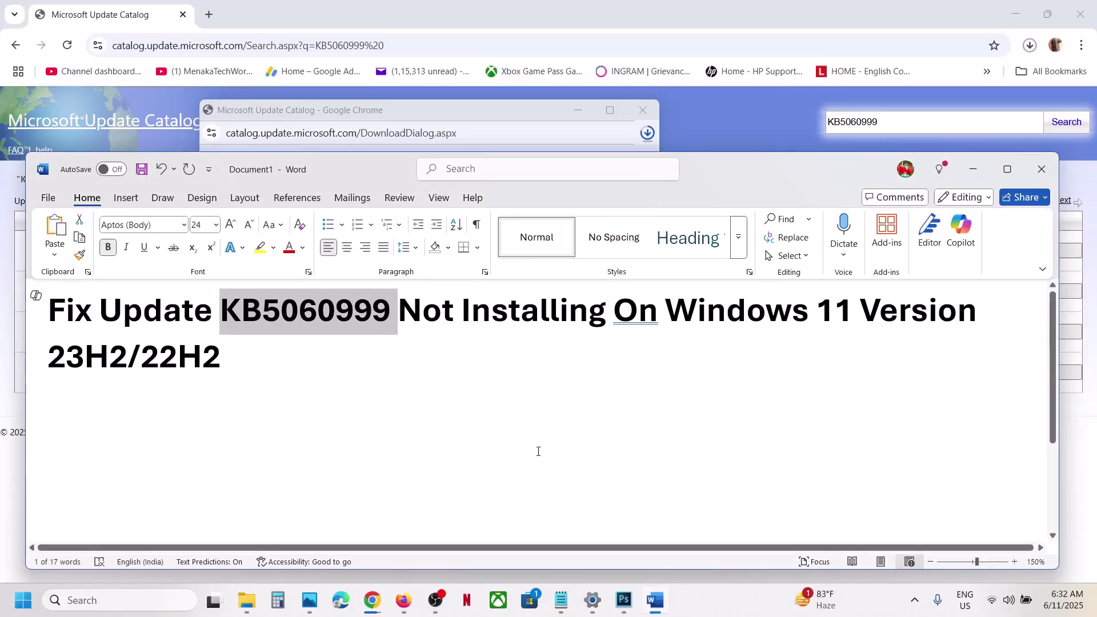
click(704, 600)
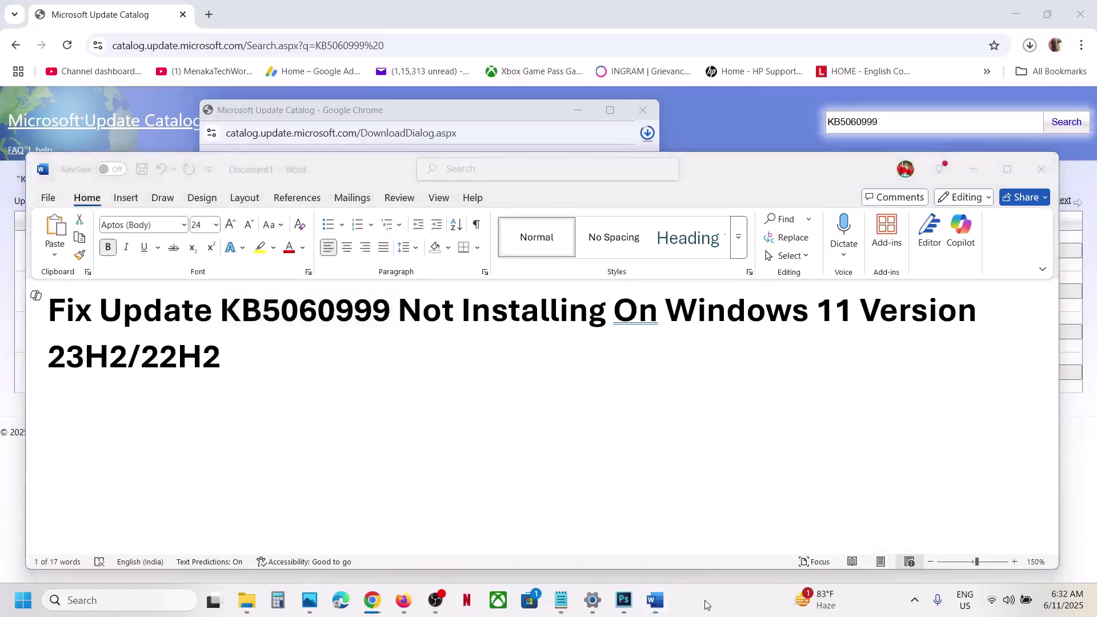